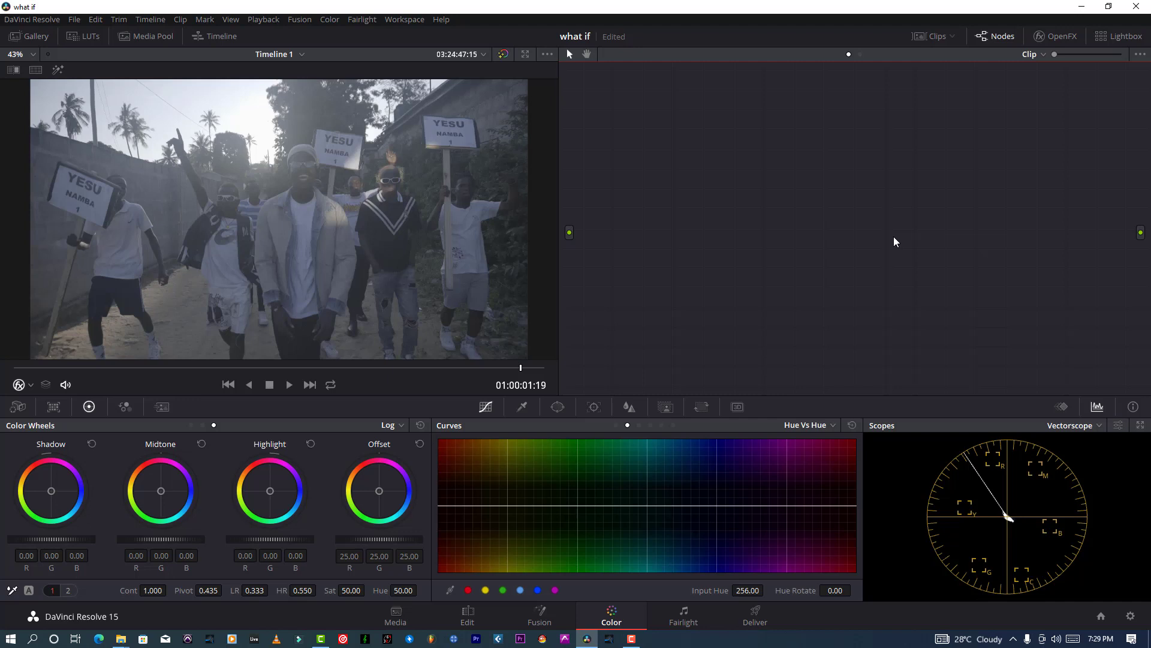
Step: Move the playhead to frame 01:00:00:12 and preview the ungraded shot full screen
{"action": "left_click", "coordinate": [202, 375]}
{"action": "left_click_drag", "start_coordinate": [201, 371], "coordinate": [156, 368]}
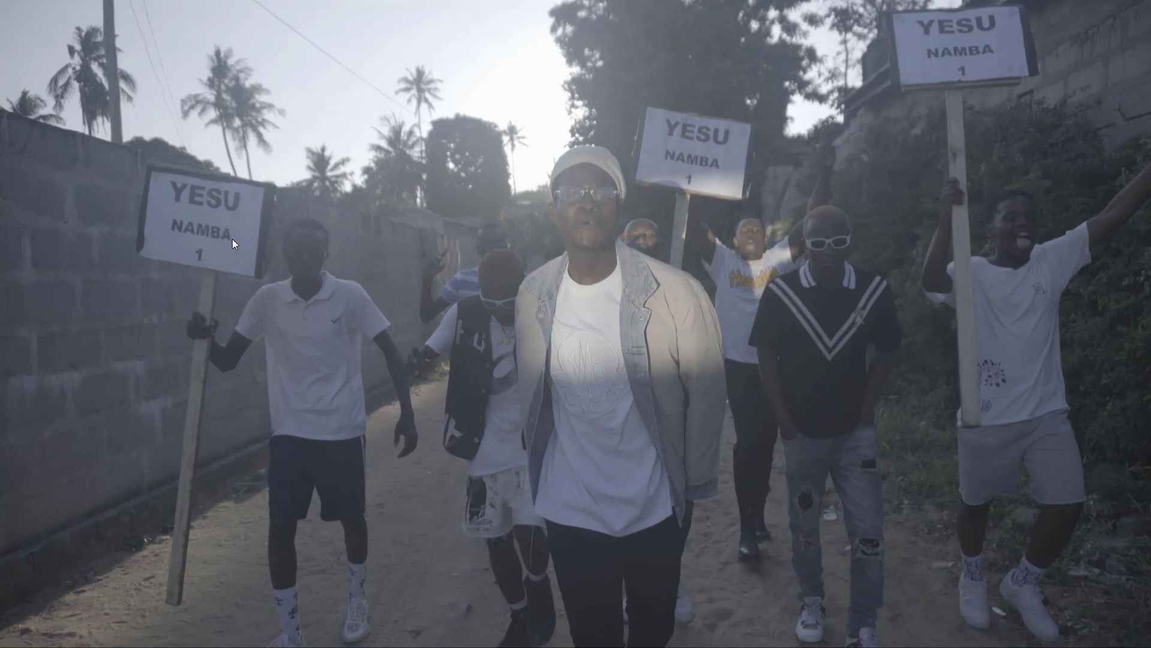
{"action": "key", "text": "Escape"}
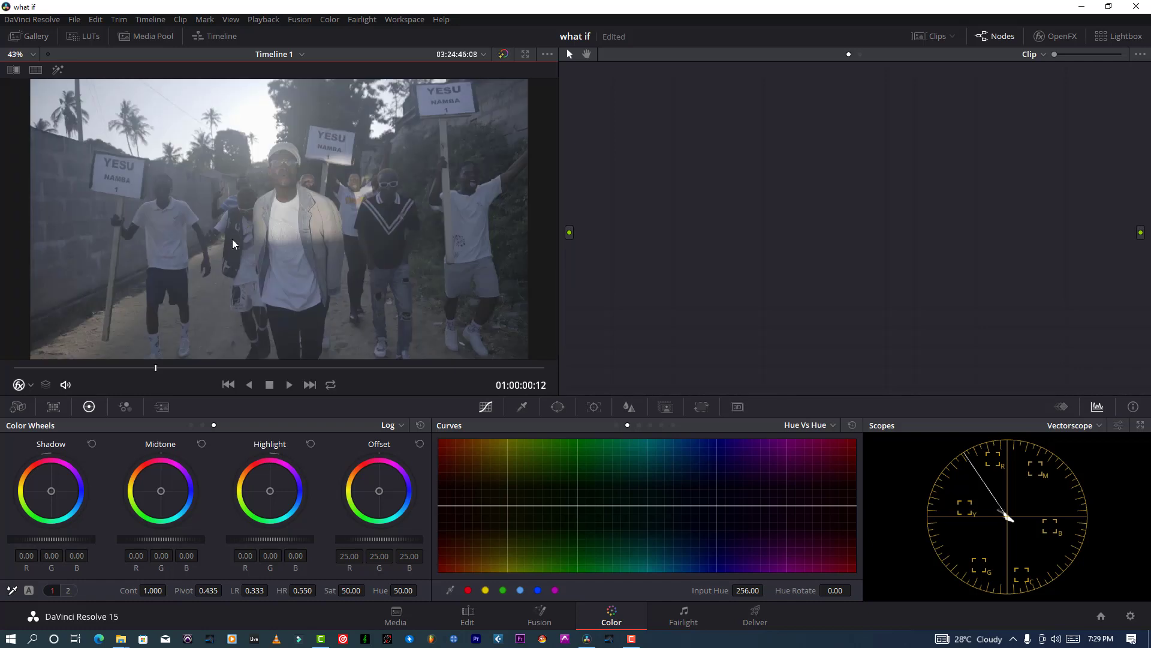
Step: Save the project, add a first corrector node to the clip's empty graph, and slightly widen the node area
{"action": "key", "text": "ctrl+s"}
{"action": "key", "text": "alt+s"}
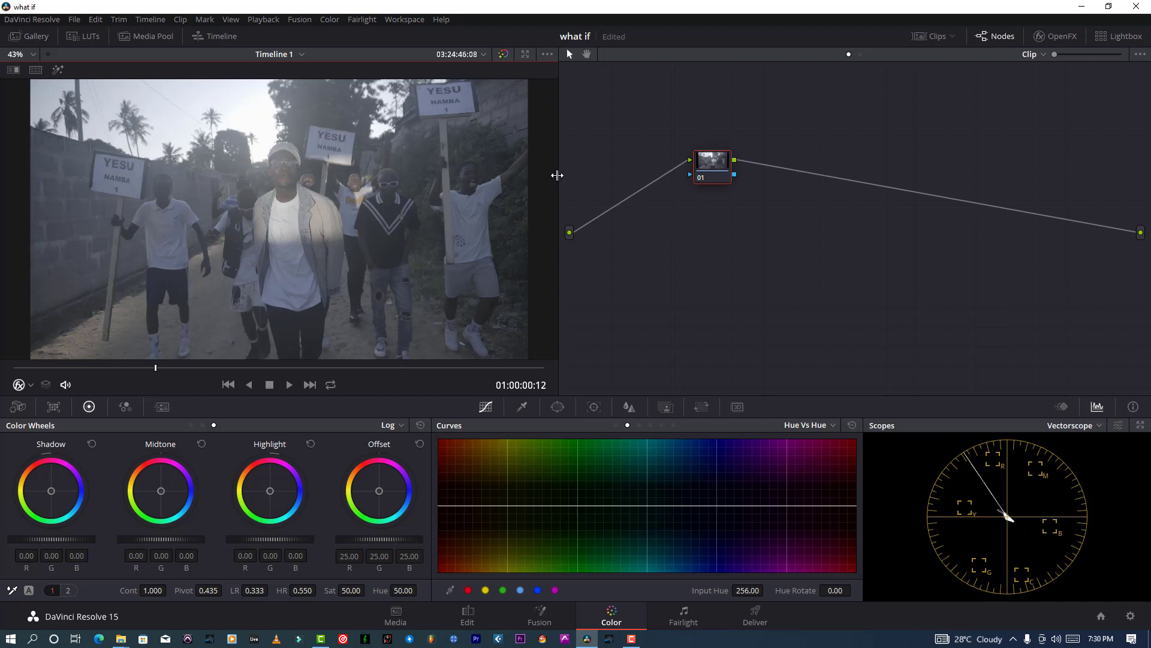
{"action": "left_click_drag", "start_coordinate": [559, 174], "coordinate": [540, 176]}
{"action": "left_click_drag", "start_coordinate": [681, 180], "coordinate": [676, 240]}
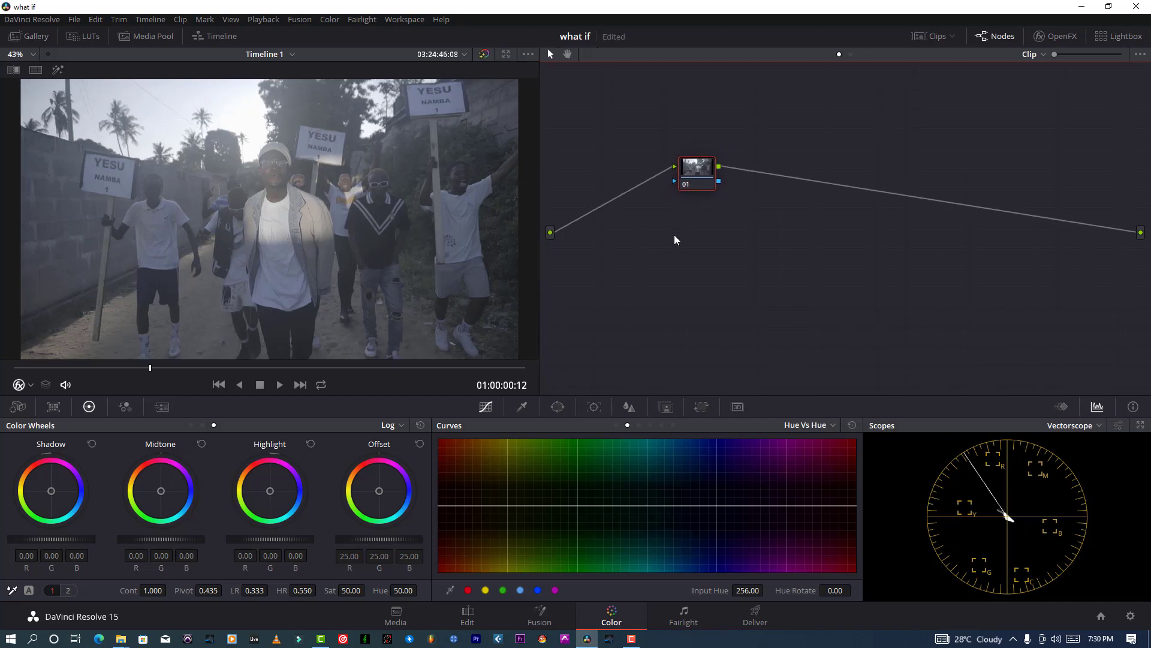
Step: Apply the Color Space Transform effect to node 01
{"action": "left_click", "coordinate": [1055, 36]}
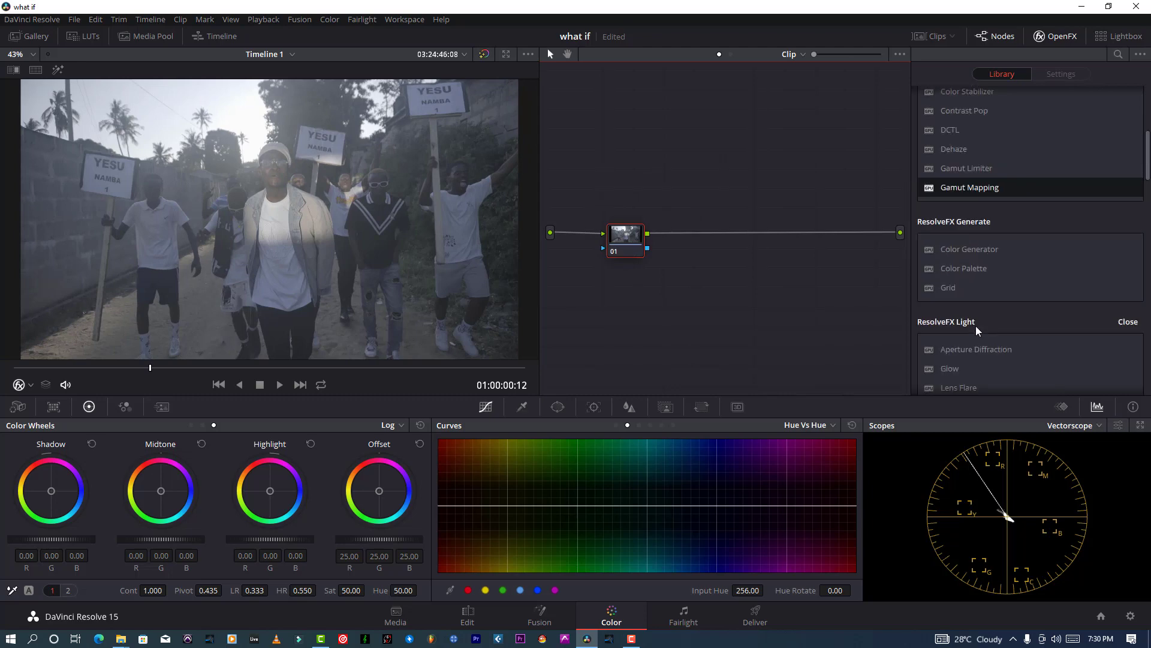
{"action": "scroll", "coordinate": [977, 329], "scroll_direction": "up", "scroll_amount": 4}
{"action": "left_click_drag", "start_coordinate": [981, 297], "coordinate": [625, 234]}
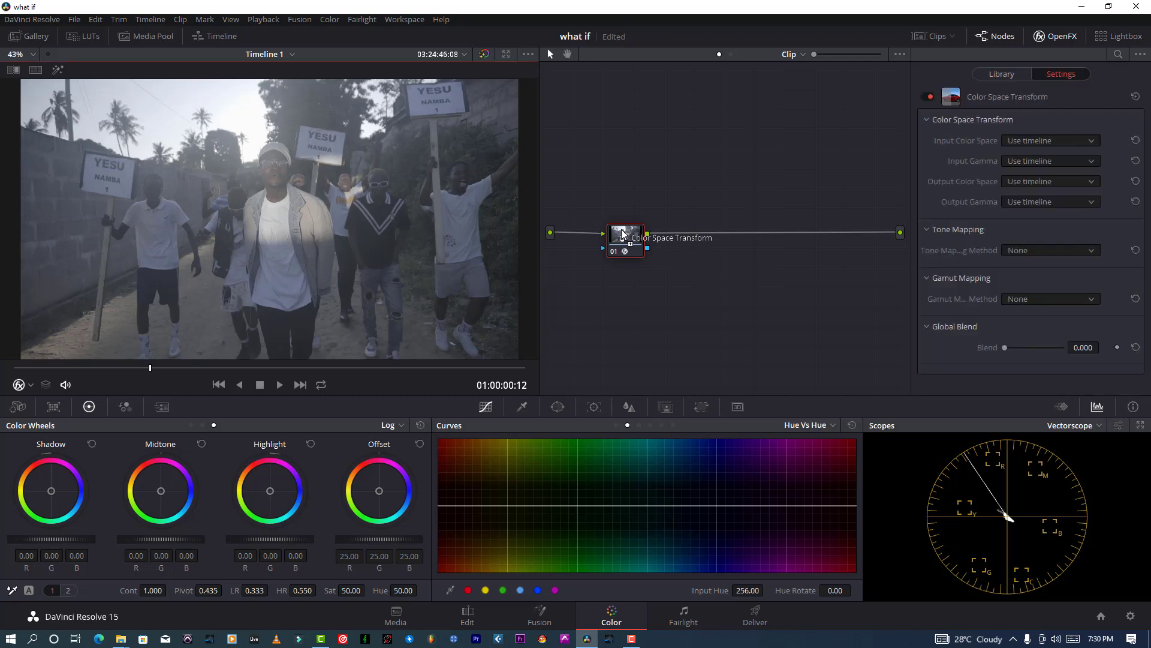
Step: Set the Color Space Transform's input color space to Sony S-Gamut
{"action": "left_click", "coordinate": [1086, 141]}
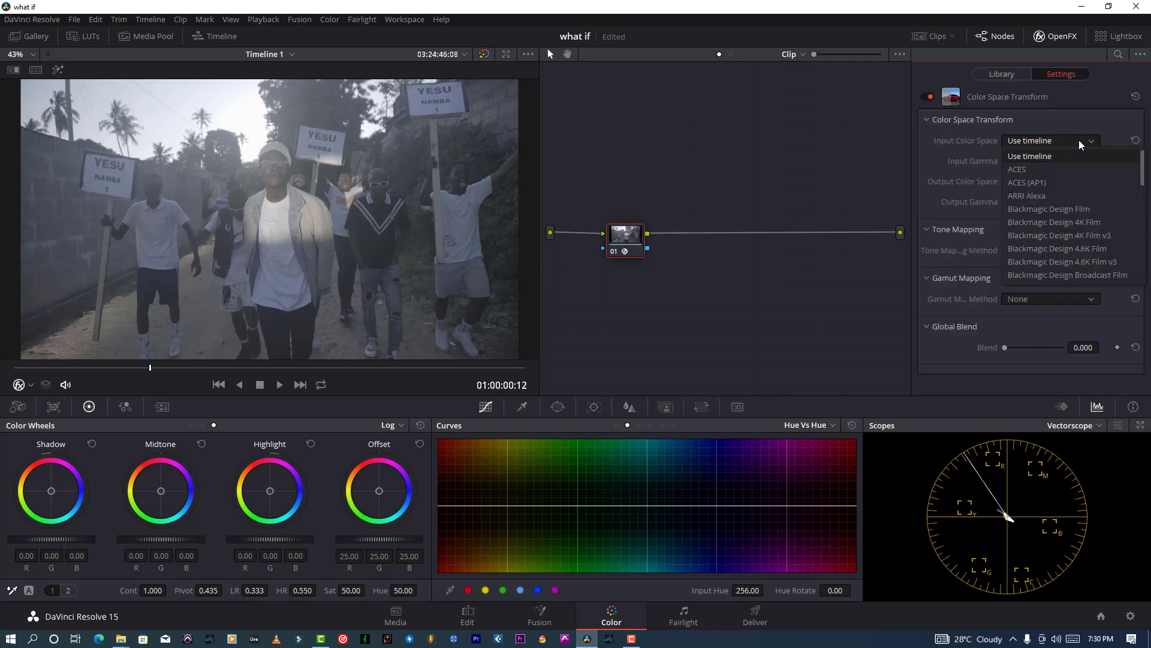
{"action": "scroll", "coordinate": [1073, 249], "scroll_direction": "down", "scroll_amount": 10}
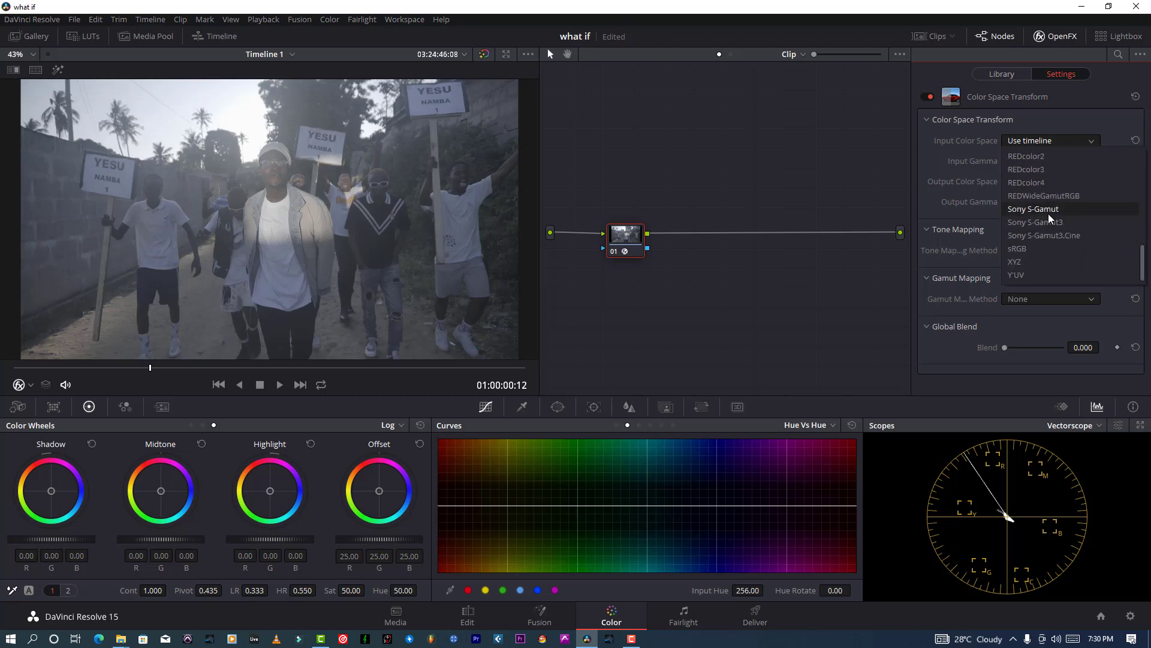
{"action": "left_click", "coordinate": [1051, 210]}
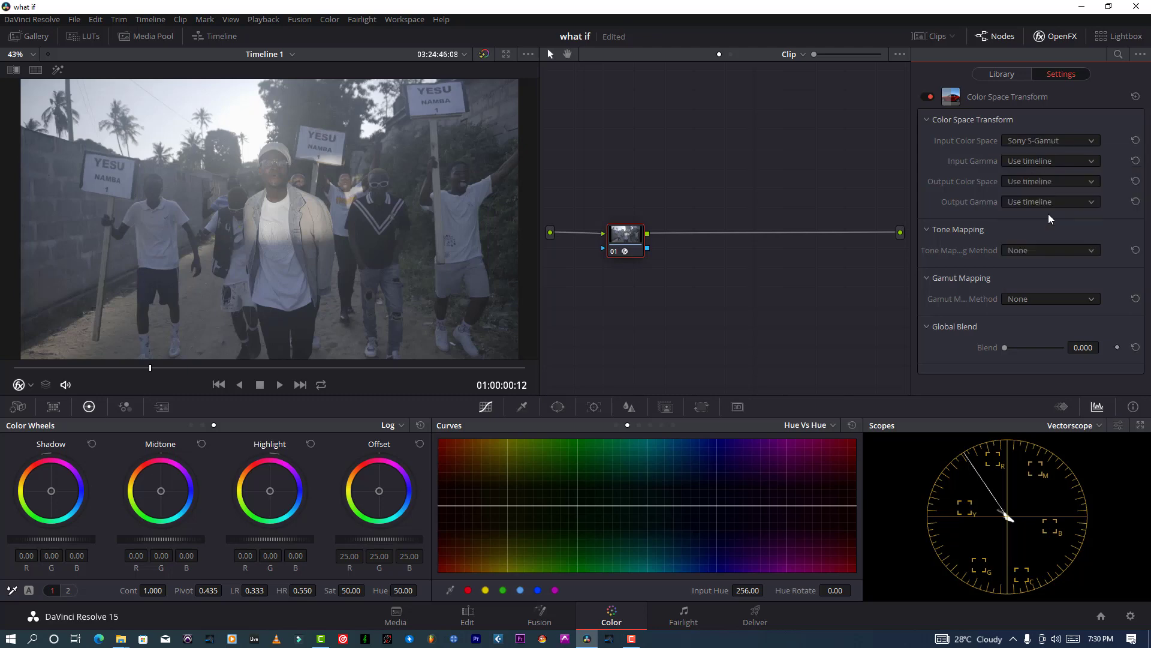
Step: Set the transform's input gamma to Sony S-Log3 after trying Sony S-Log2
{"action": "left_click", "coordinate": [1054, 160]}
{"action": "scroll", "coordinate": [1036, 258], "scroll_direction": "down", "scroll_amount": 3}
{"action": "scroll", "coordinate": [1036, 258], "scroll_direction": "down", "scroll_amount": 3}
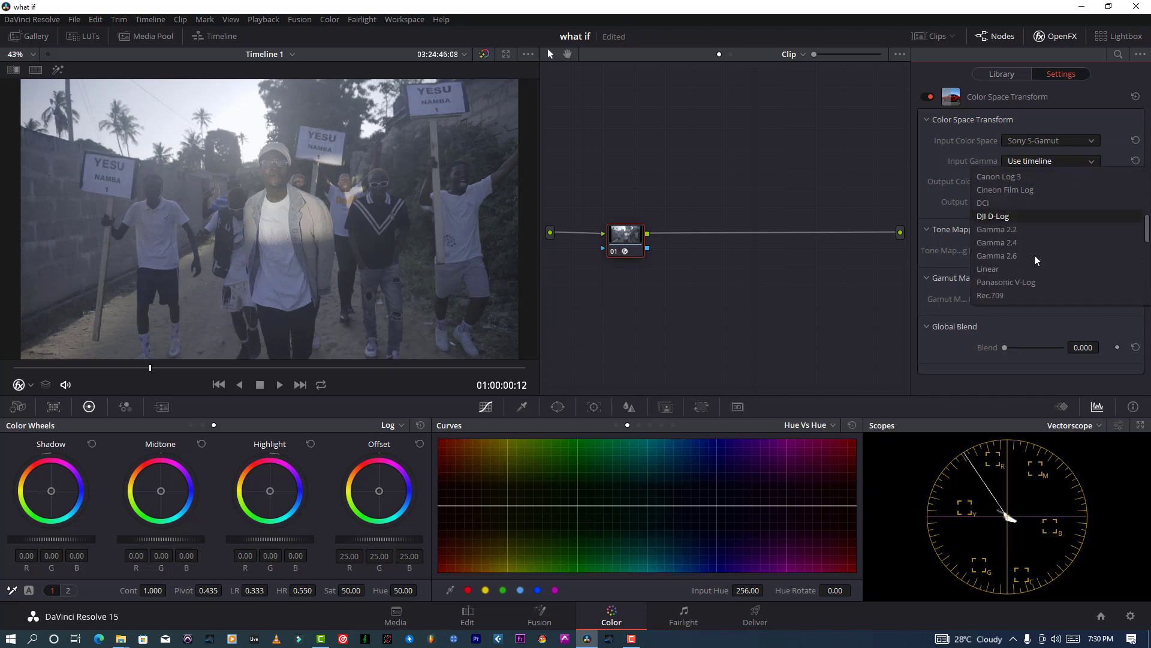
{"action": "scroll", "coordinate": [1036, 260], "scroll_direction": "down", "scroll_amount": 3}
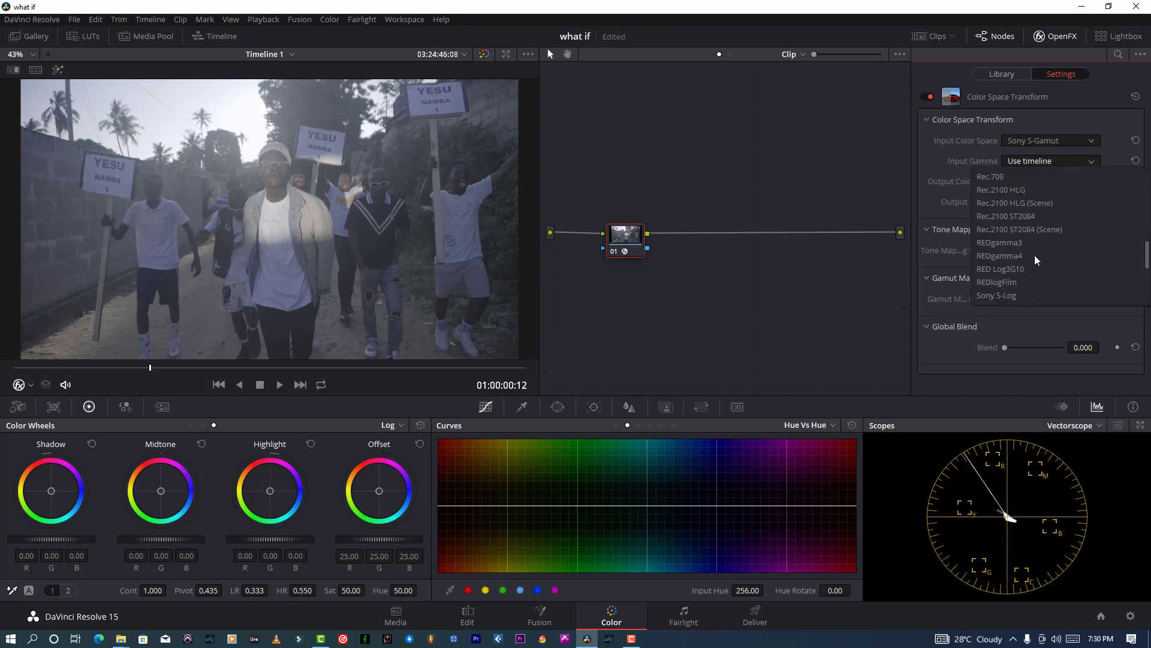
{"action": "scroll", "coordinate": [1036, 260], "scroll_direction": "down", "scroll_amount": 3}
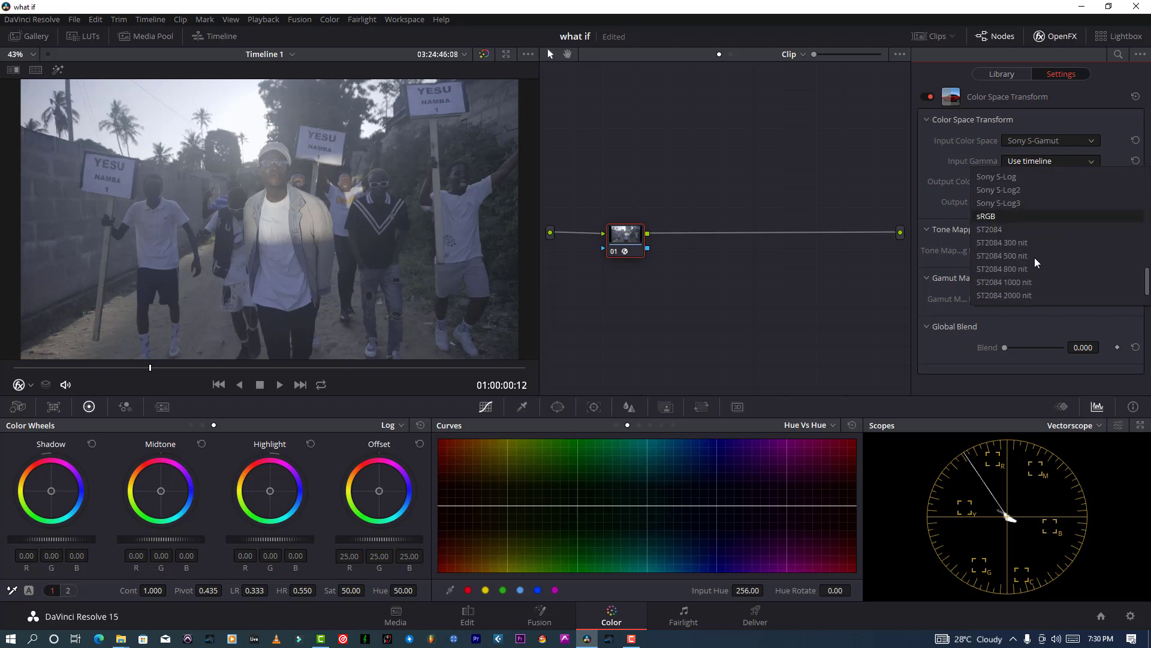
{"action": "scroll", "coordinate": [1029, 248], "scroll_direction": "up", "scroll_amount": 1}
{"action": "left_click", "coordinate": [1023, 239]}
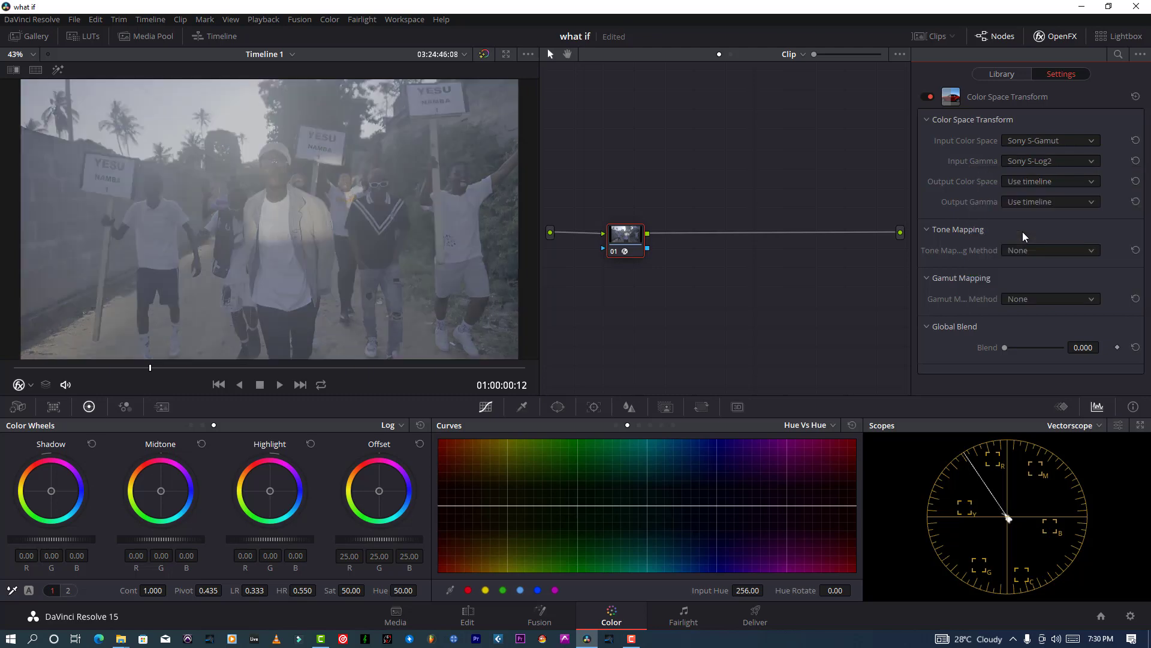
{"action": "left_click", "coordinate": [1036, 163]}
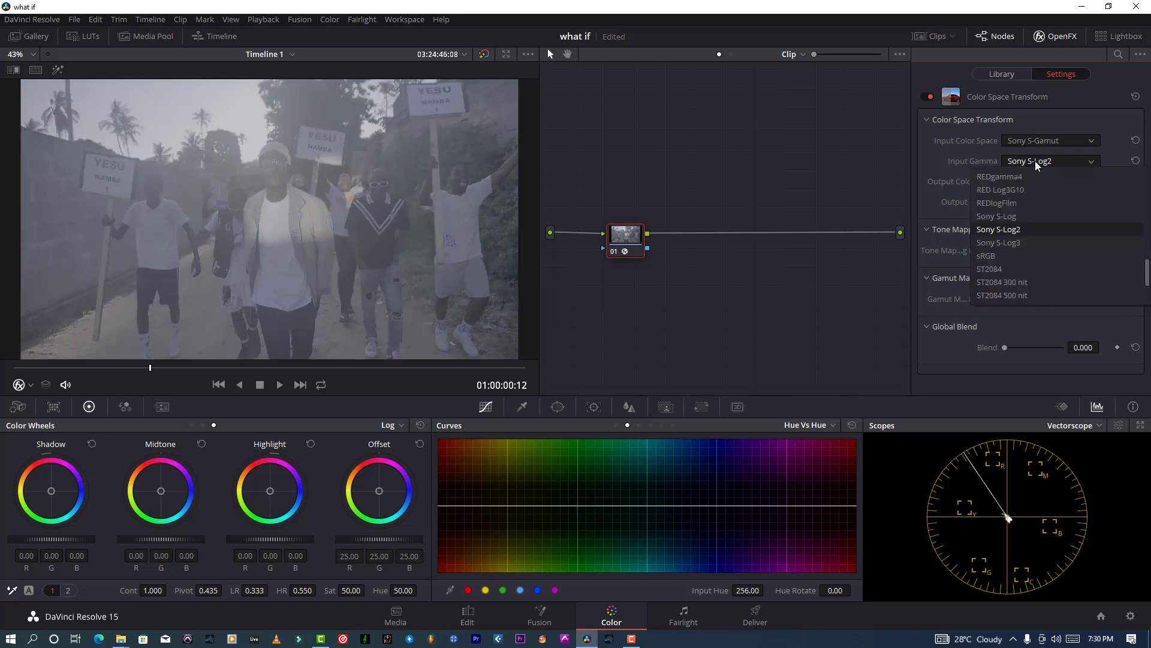
{"action": "left_click", "coordinate": [1018, 242]}
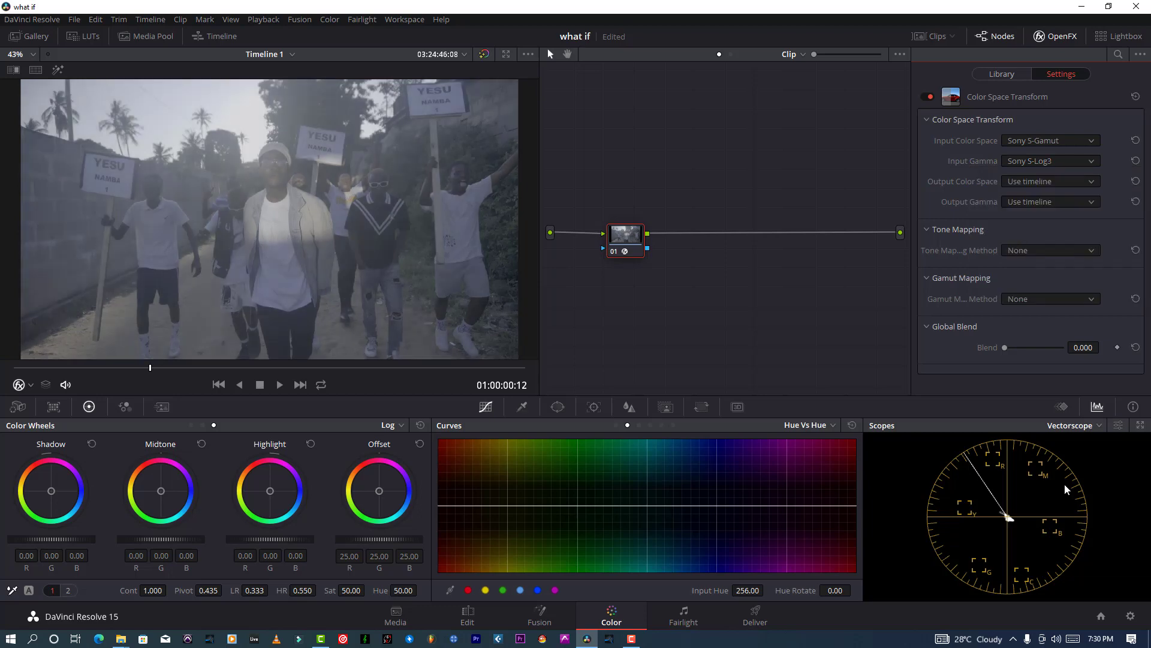
Step: Set the project's timeline color space to Rec.709 Gamma 2.4 and save the project
{"action": "left_click", "coordinate": [1130, 615]}
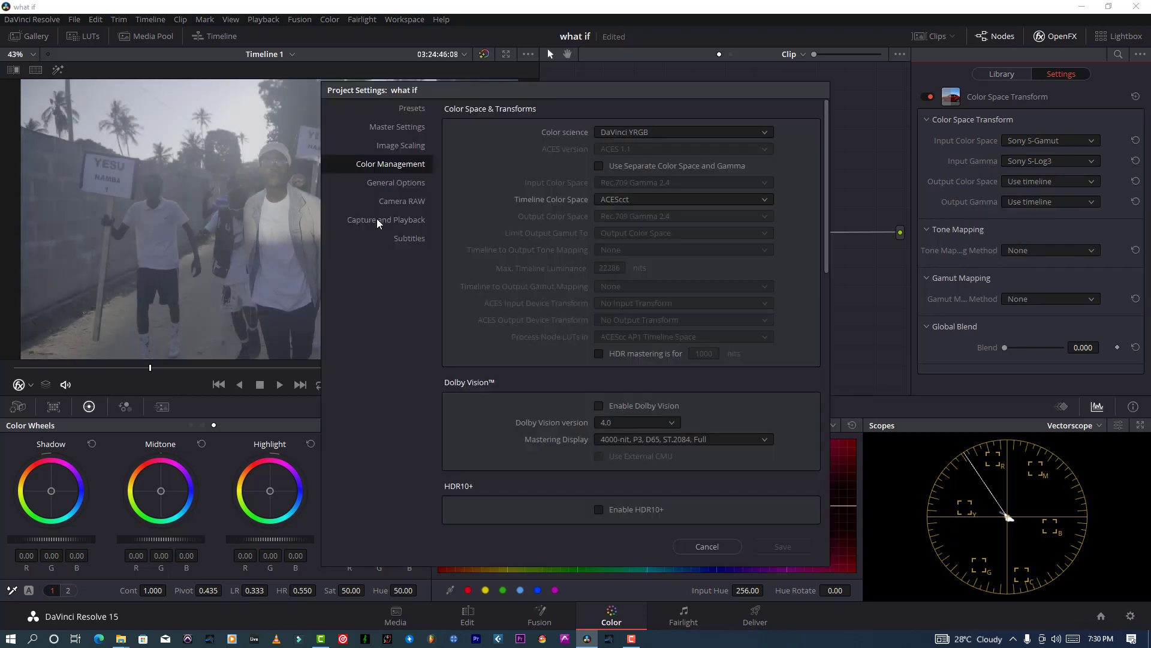
{"action": "left_click", "coordinate": [633, 204]}
{"action": "scroll", "coordinate": [639, 314], "scroll_direction": "down", "scroll_amount": 5}
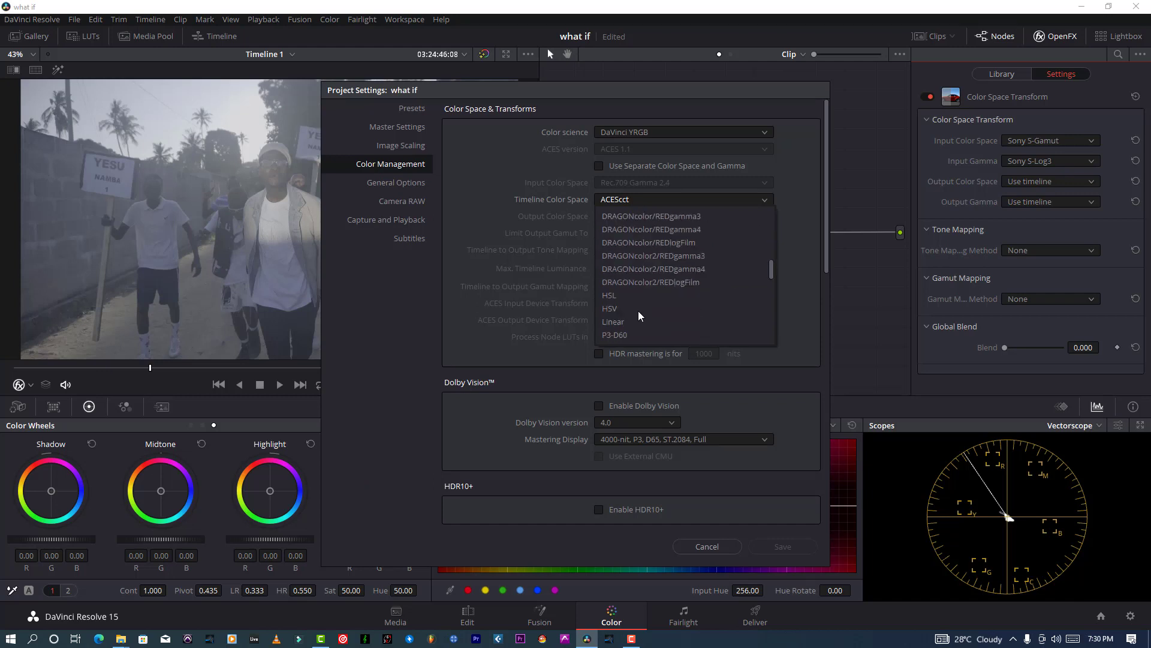
{"action": "scroll", "coordinate": [639, 315], "scroll_direction": "down", "scroll_amount": 3}
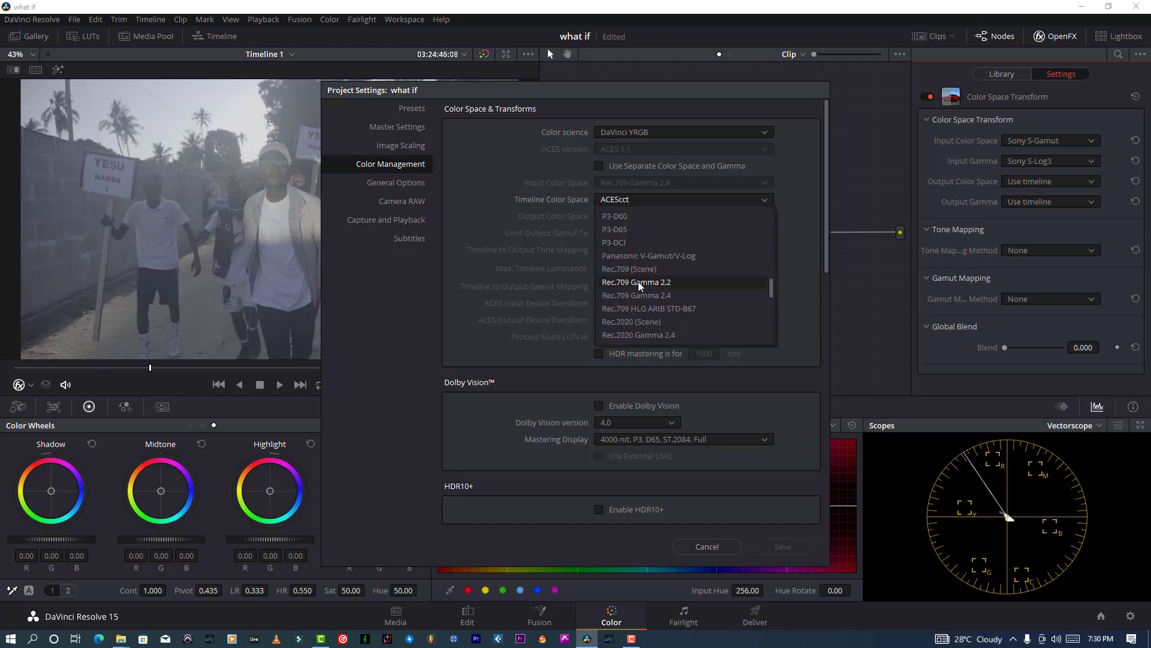
{"action": "left_click", "coordinate": [649, 295]}
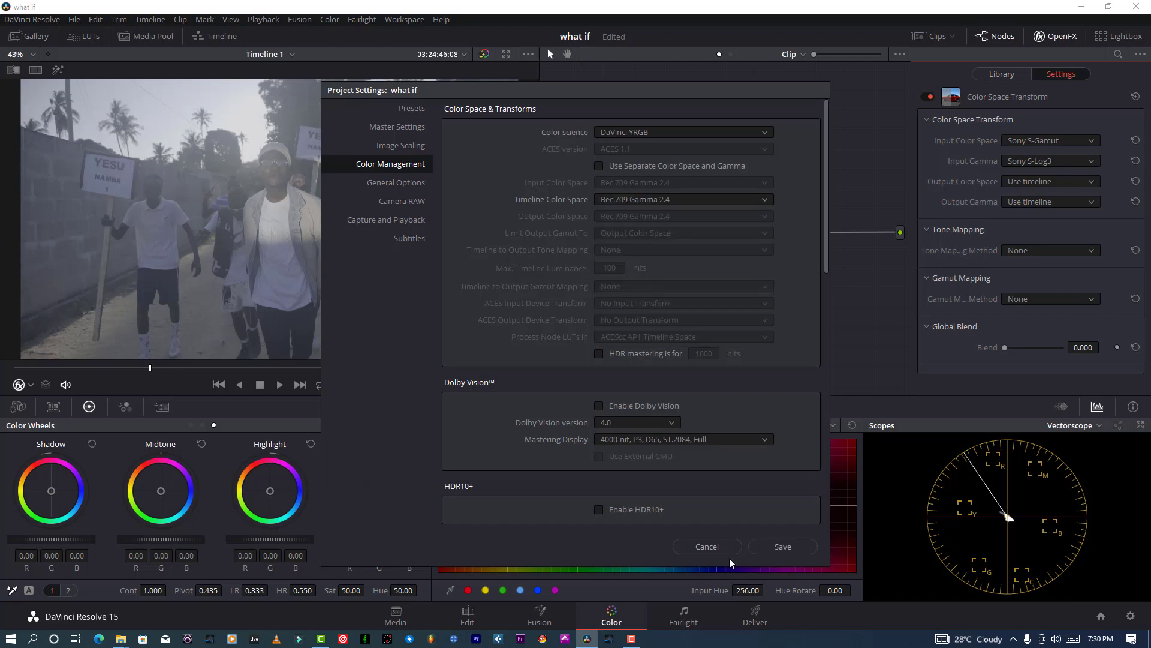
{"action": "left_click", "coordinate": [768, 548]}
{"action": "left_click", "coordinate": [74, 19]}
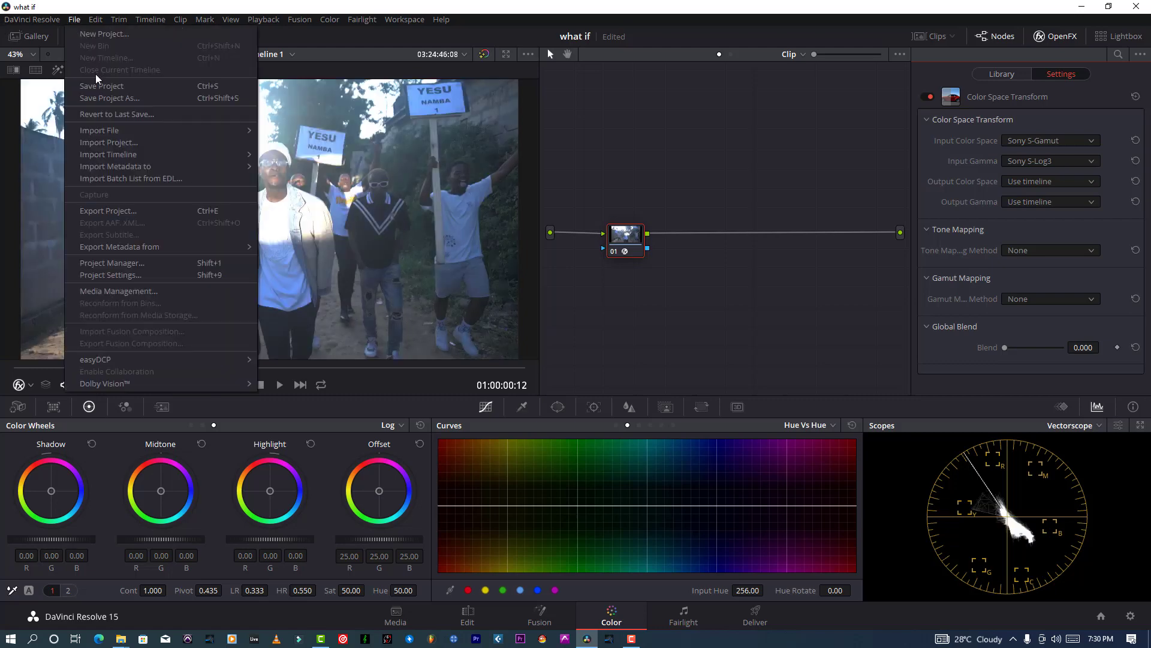
{"action": "left_click", "coordinate": [99, 85]}
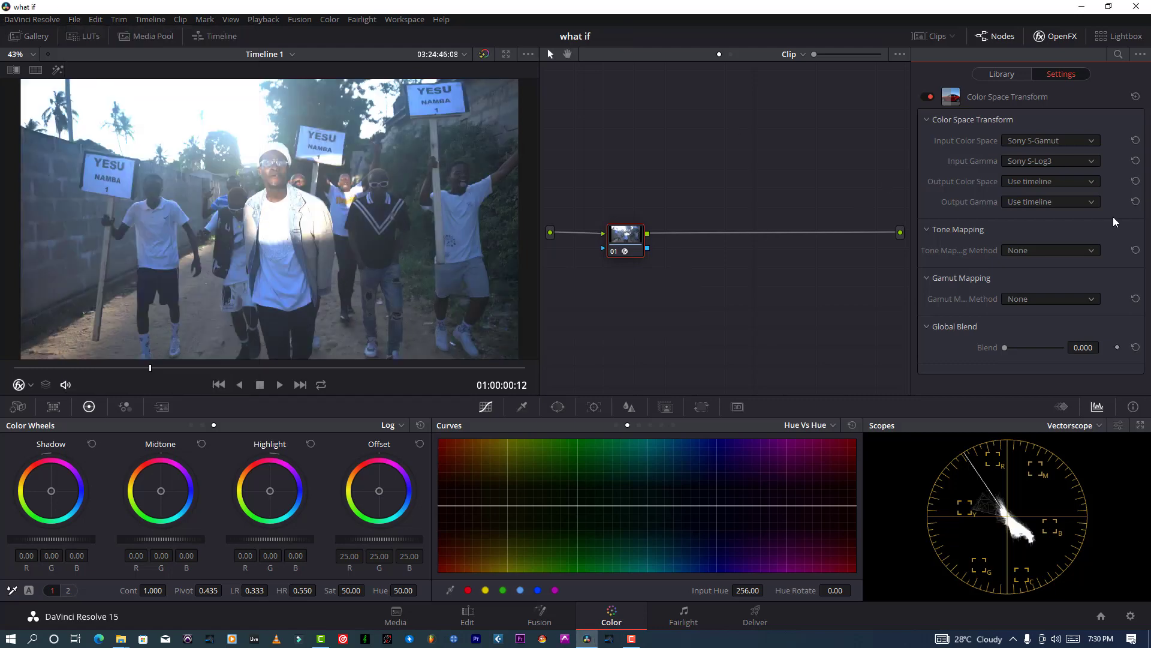
Step: Try Sony S-Log2 as the transform's input gamma for comparison, and return it to Sony S-Log3
{"action": "left_click", "coordinate": [1056, 162]}
{"action": "left_click", "coordinate": [1040, 234]}
{"action": "left_click", "coordinate": [1017, 158]}
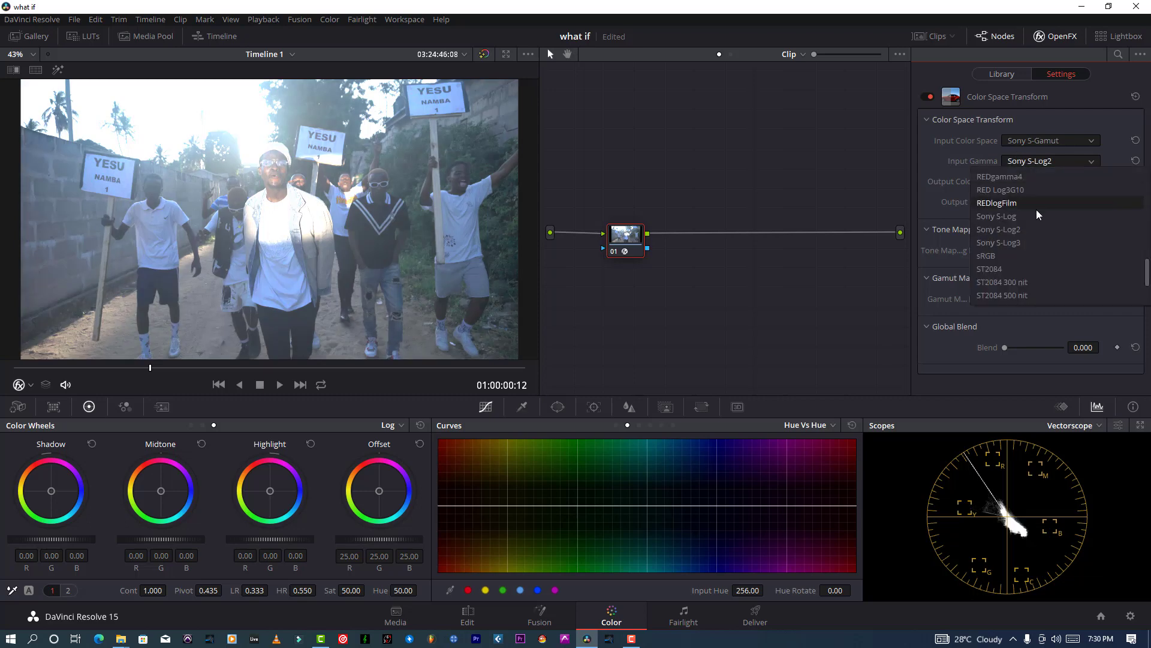
{"action": "left_click", "coordinate": [1019, 242]}
Step: Set the transform's input color space to Sony S-Gamut3.Cine and its output color space to Rec.709
{"action": "left_click", "coordinate": [1031, 148]}
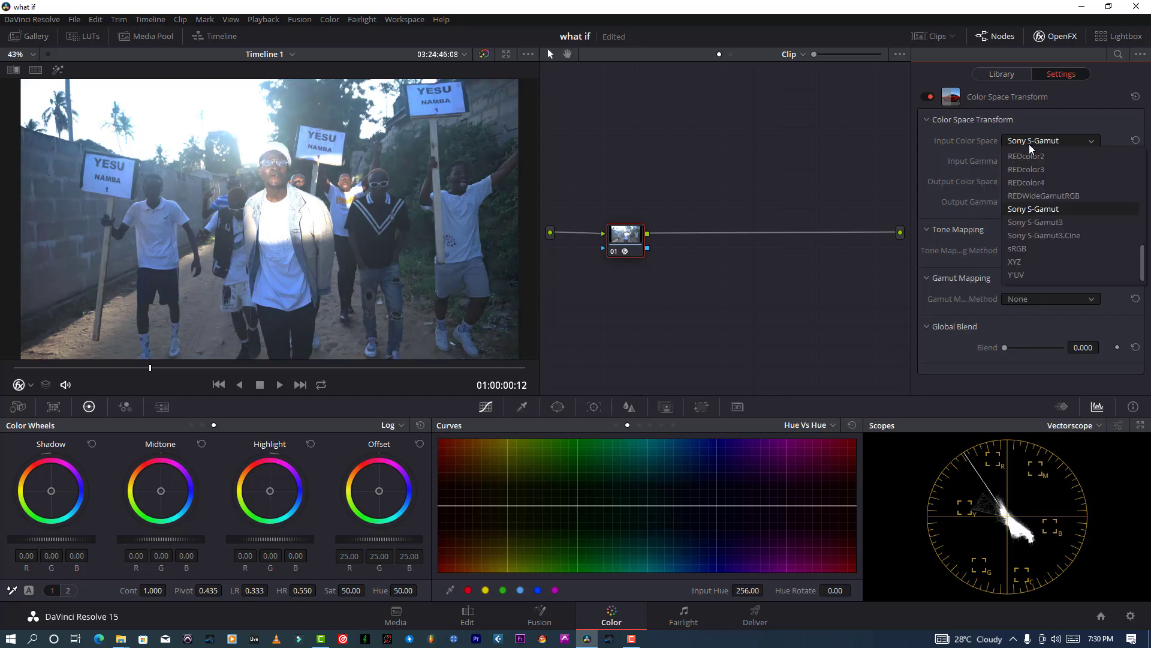
{"action": "left_click", "coordinate": [1033, 236]}
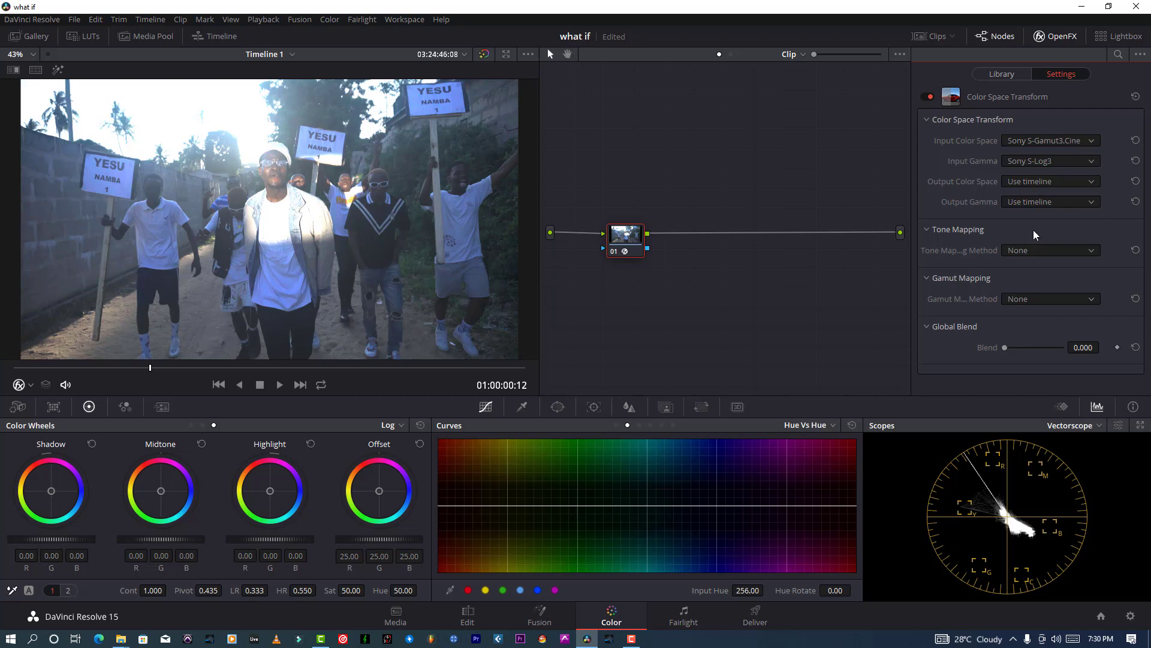
{"action": "left_click", "coordinate": [1050, 183]}
{"action": "scroll", "coordinate": [1028, 282], "scroll_direction": "down", "scroll_amount": 2}
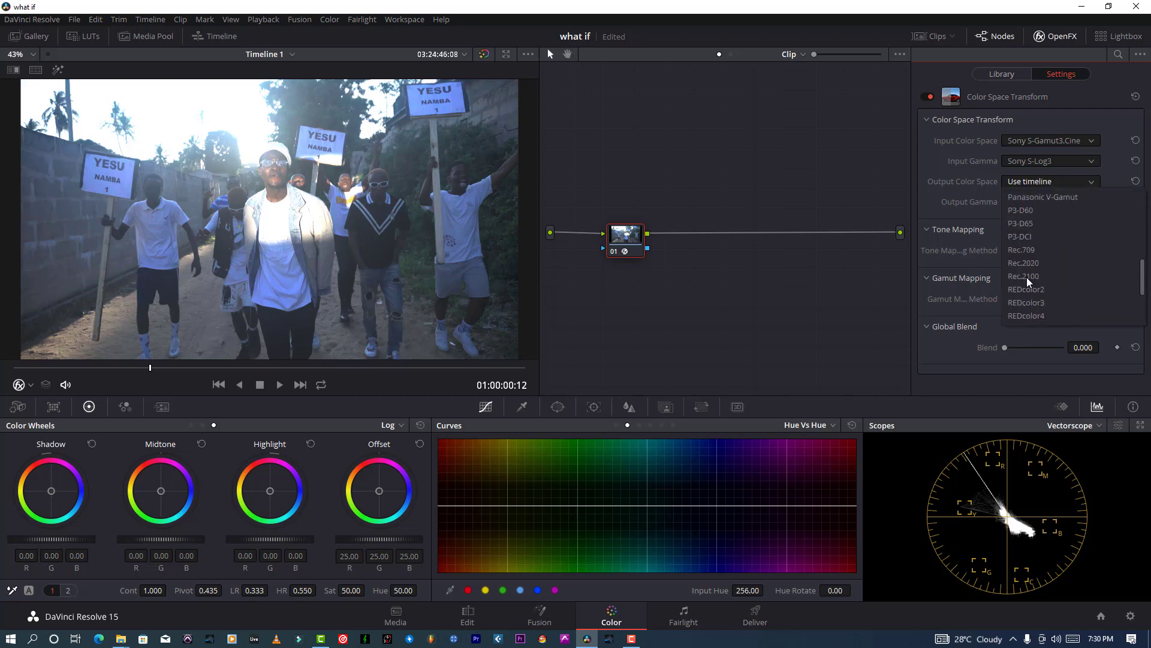
{"action": "left_click", "coordinate": [1029, 256]}
Step: Set the transform's output gamma to Gamma 2.4 and its tone mapping method to Simple
{"action": "left_click", "coordinate": [1033, 209]}
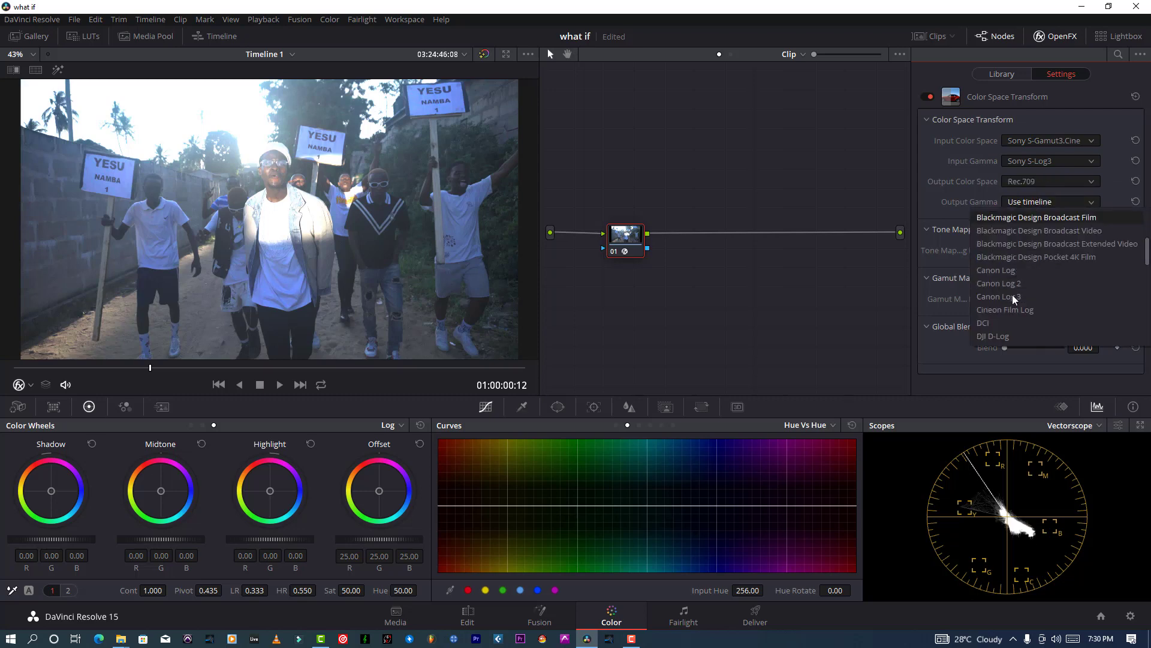
{"action": "scroll", "coordinate": [1013, 285], "scroll_direction": "down", "scroll_amount": 2}
{"action": "left_click", "coordinate": [1015, 284]}
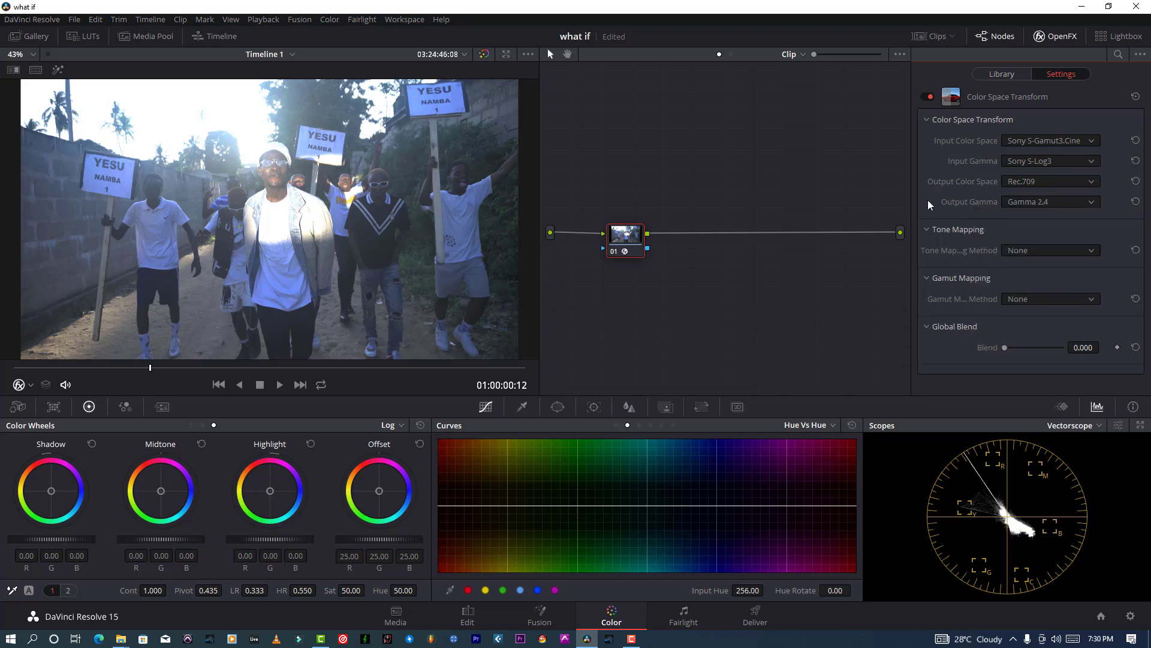
{"action": "left_click", "coordinate": [1045, 252]}
{"action": "left_click", "coordinate": [1016, 281]}
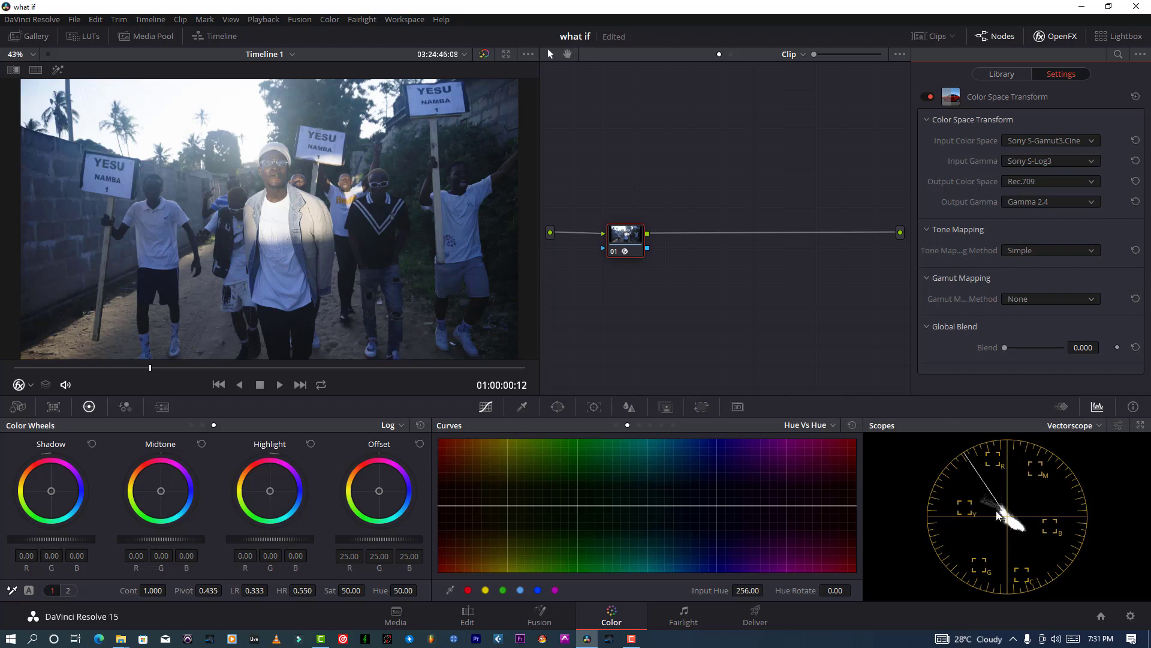
Step: Toggle node 01 off and on to compare the transform, and switch the scope to Waveform
{"action": "left_click_drag", "start_coordinate": [612, 260], "coordinate": [610, 261]}
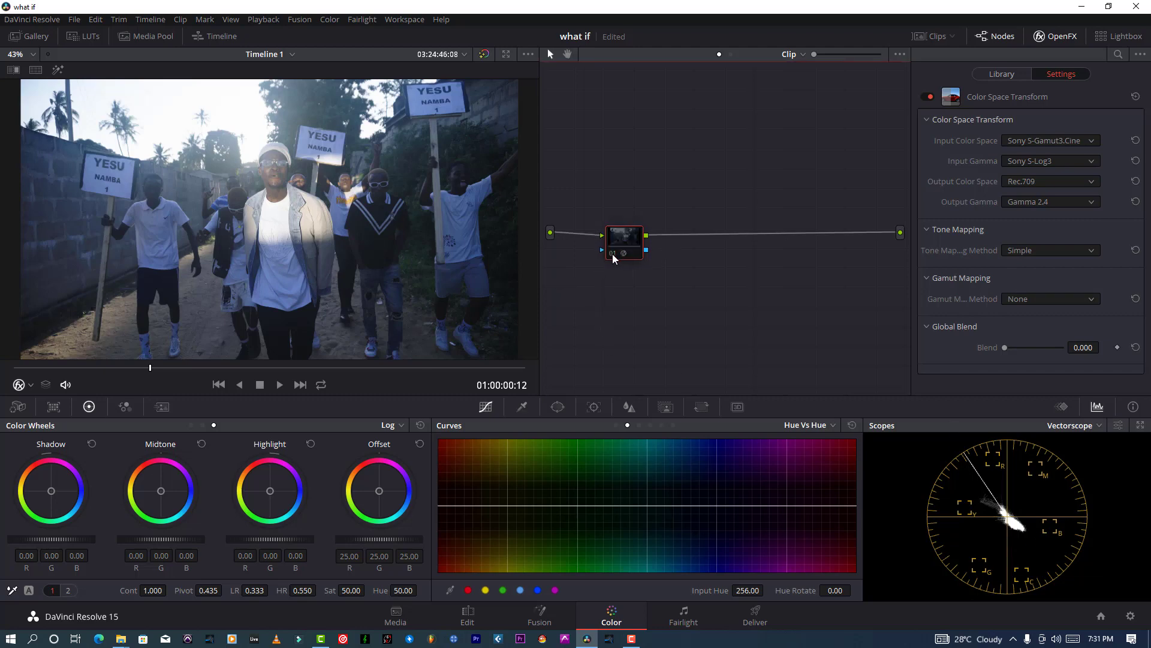
{"action": "left_click", "coordinate": [613, 255]}
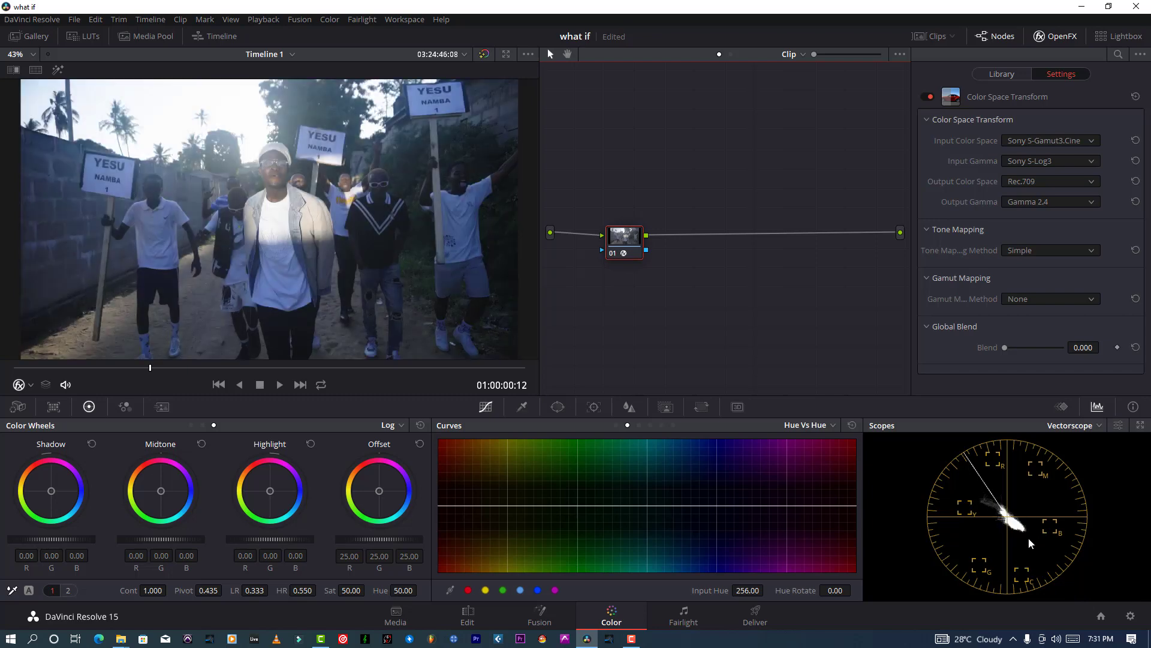
{"action": "left_click", "coordinate": [1086, 425]}
{"action": "left_click", "coordinate": [1082, 458]}
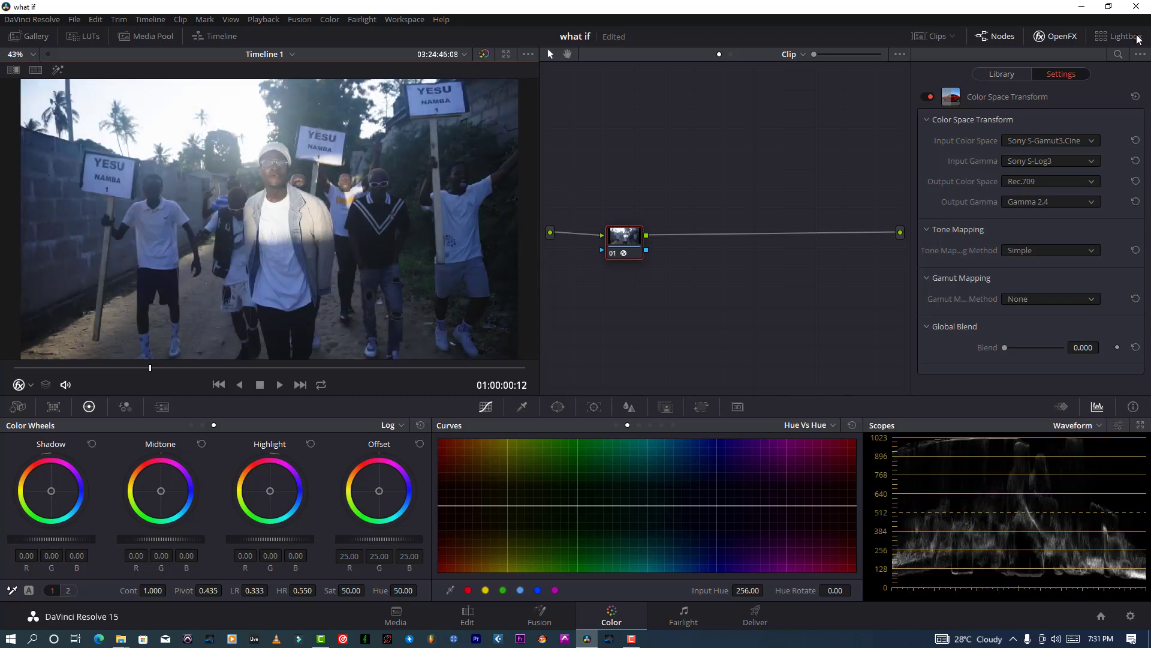
Step: Shift node 01 closer to the graph's source and add a serial node after it
{"action": "left_click", "coordinate": [625, 275]}
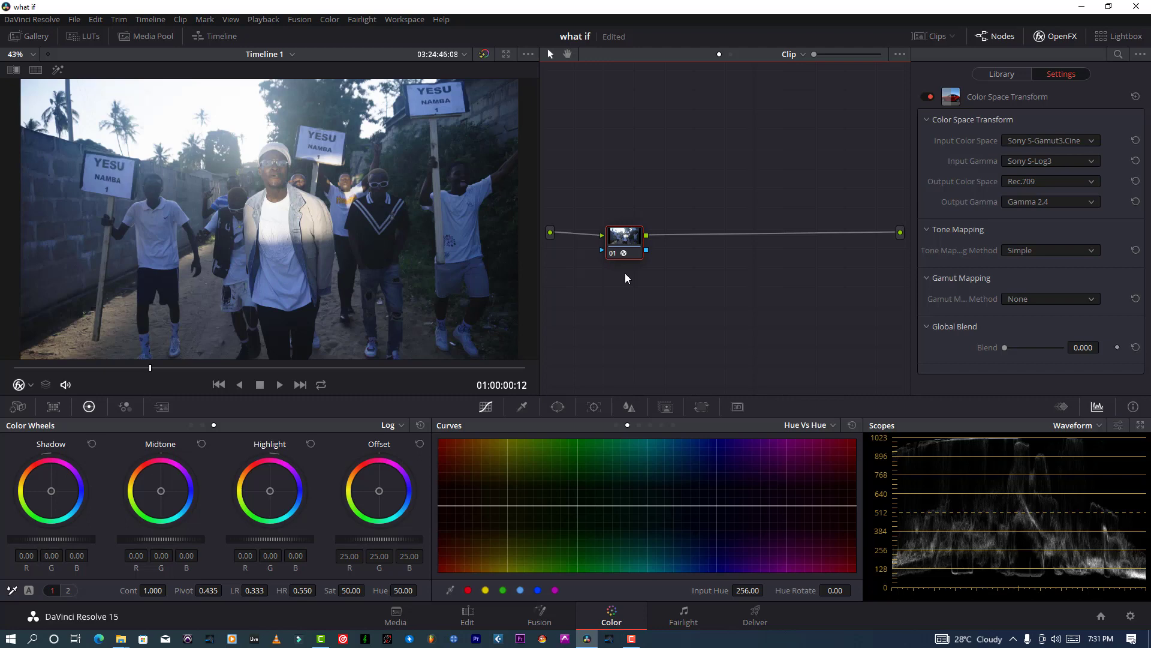
{"action": "left_click_drag", "start_coordinate": [630, 242], "coordinate": [616, 241]}
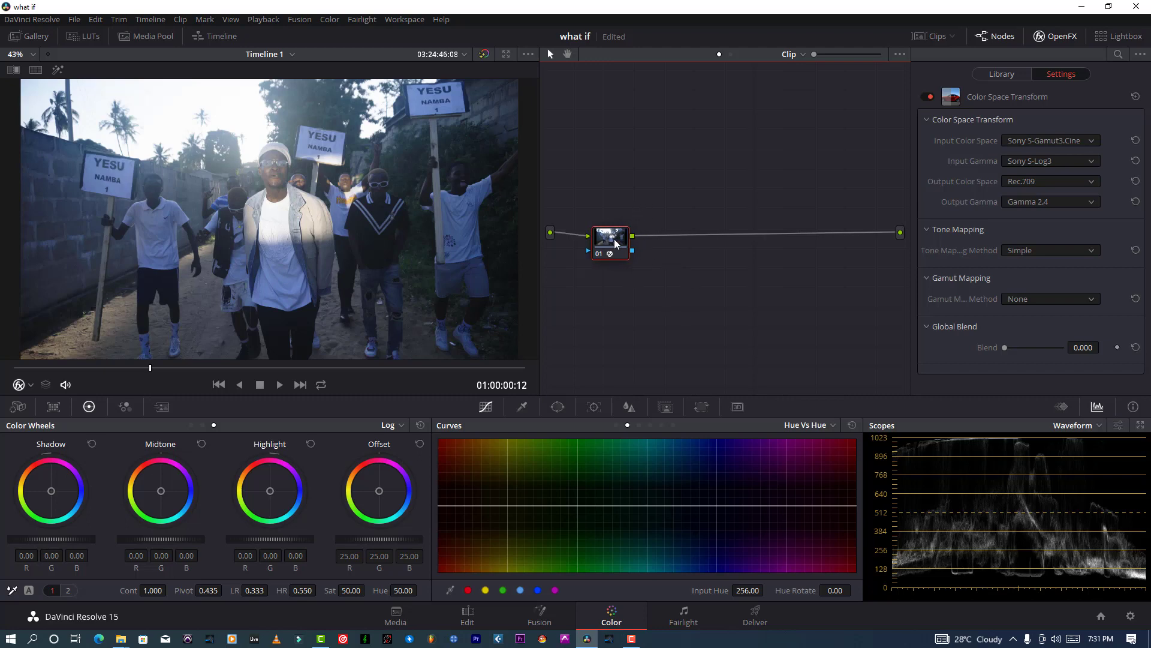
{"action": "key", "text": "alt+s"}
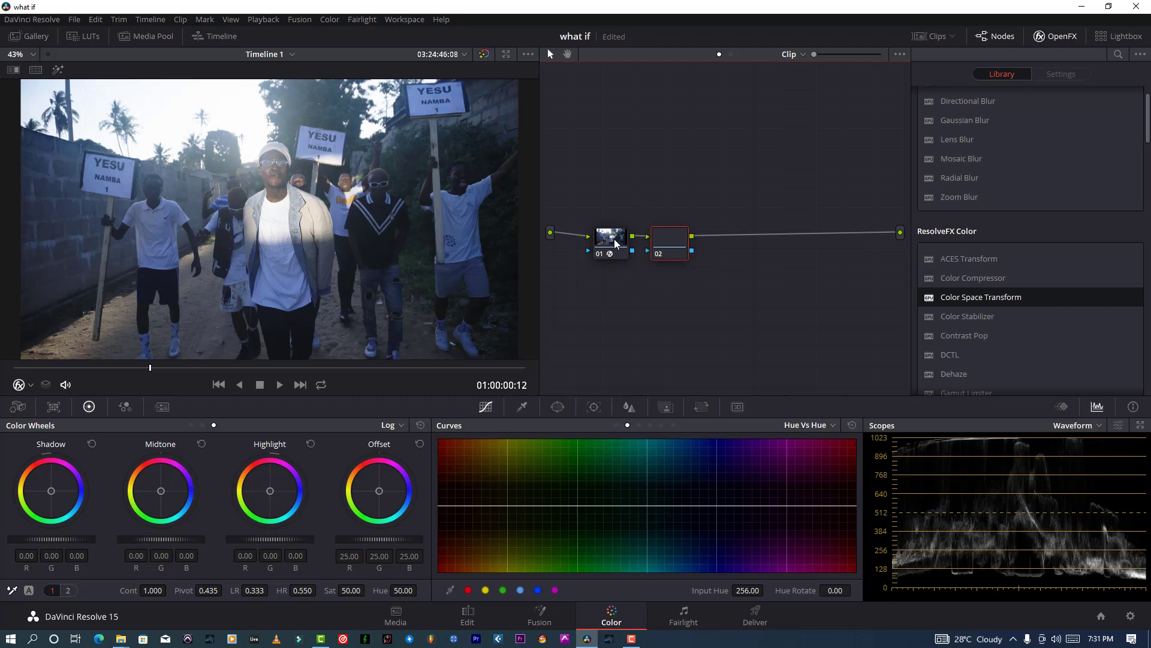
{"action": "left_click", "coordinate": [604, 238]}
{"action": "left_click", "coordinate": [671, 240]}
{"action": "left_click_drag", "start_coordinate": [167, 590], "coordinate": [160, 584]}
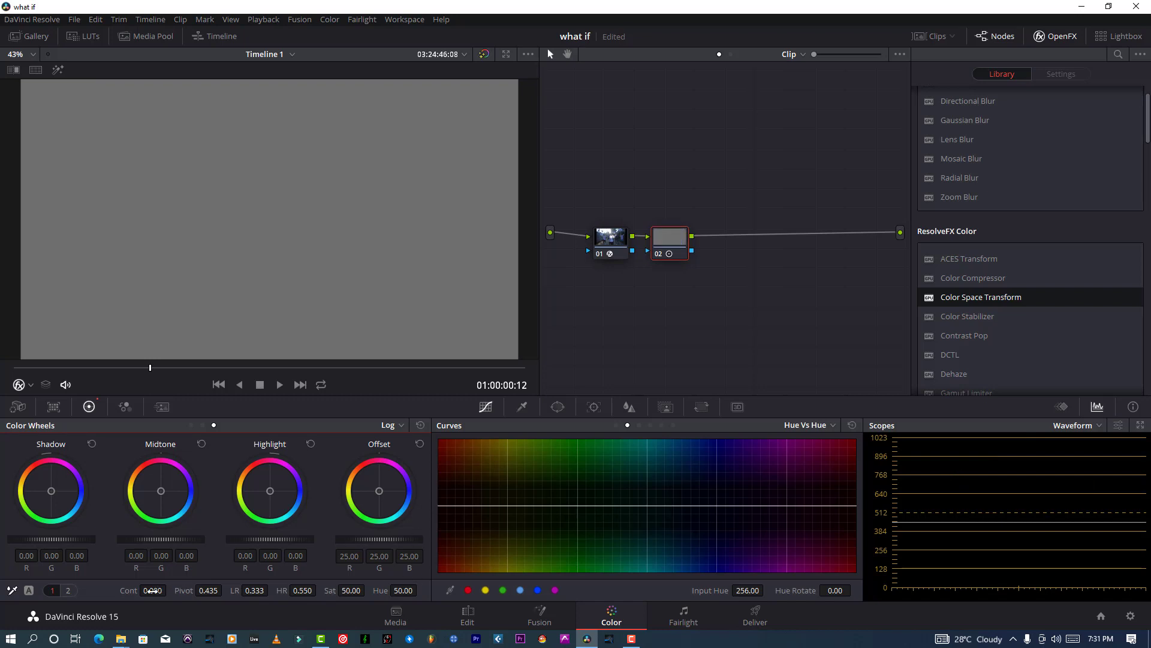
{"action": "left_click_drag", "start_coordinate": [152, 590], "coordinate": [170, 590]}
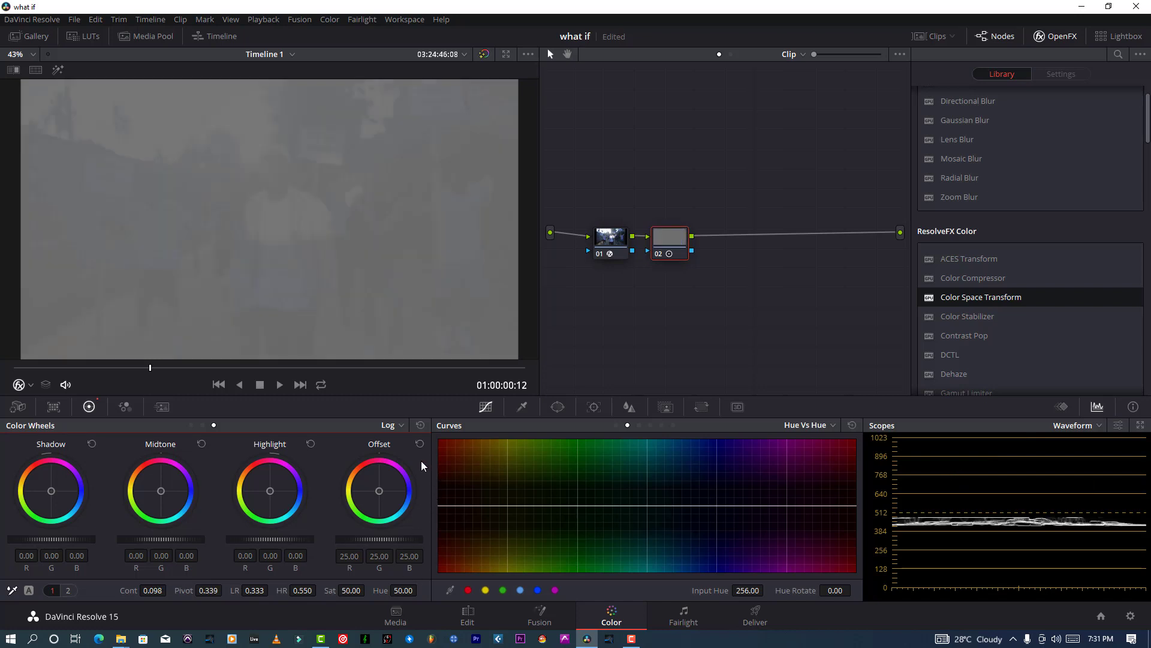
{"action": "left_click", "coordinate": [421, 426]}
Step: Lower node 02's contrast to 0.742, toggling the grade bypass to compare with the ungraded image
{"action": "left_click_drag", "start_coordinate": [156, 590], "coordinate": [93, 590]}
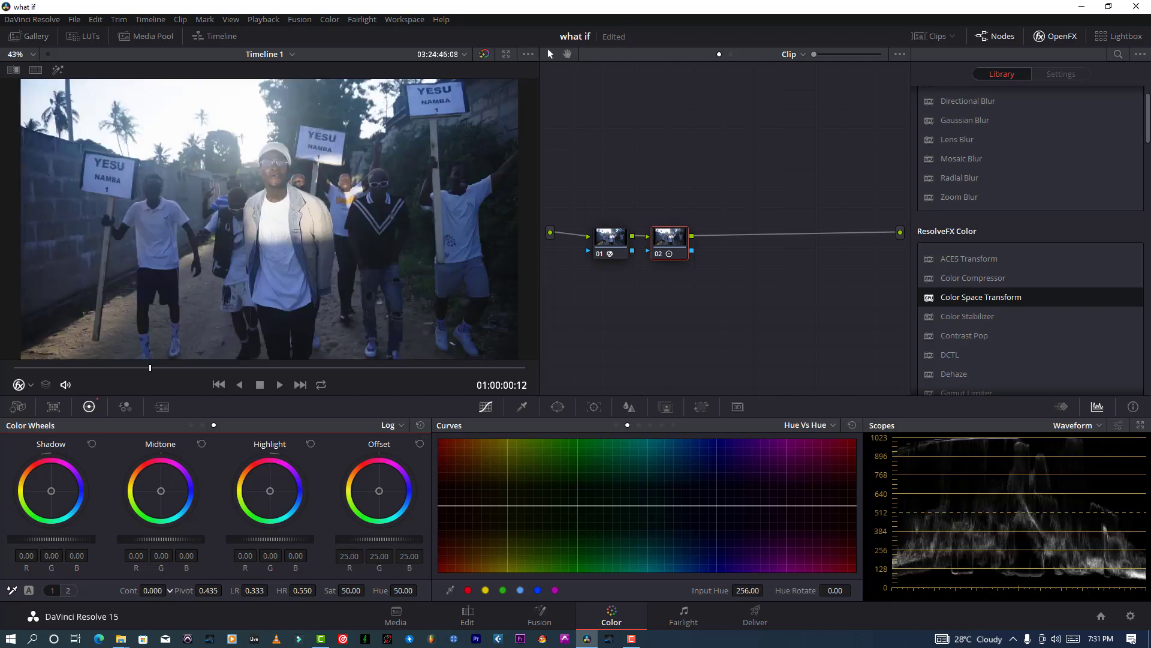
{"action": "left_click_drag", "start_coordinate": [156, 590], "coordinate": [171, 590]}
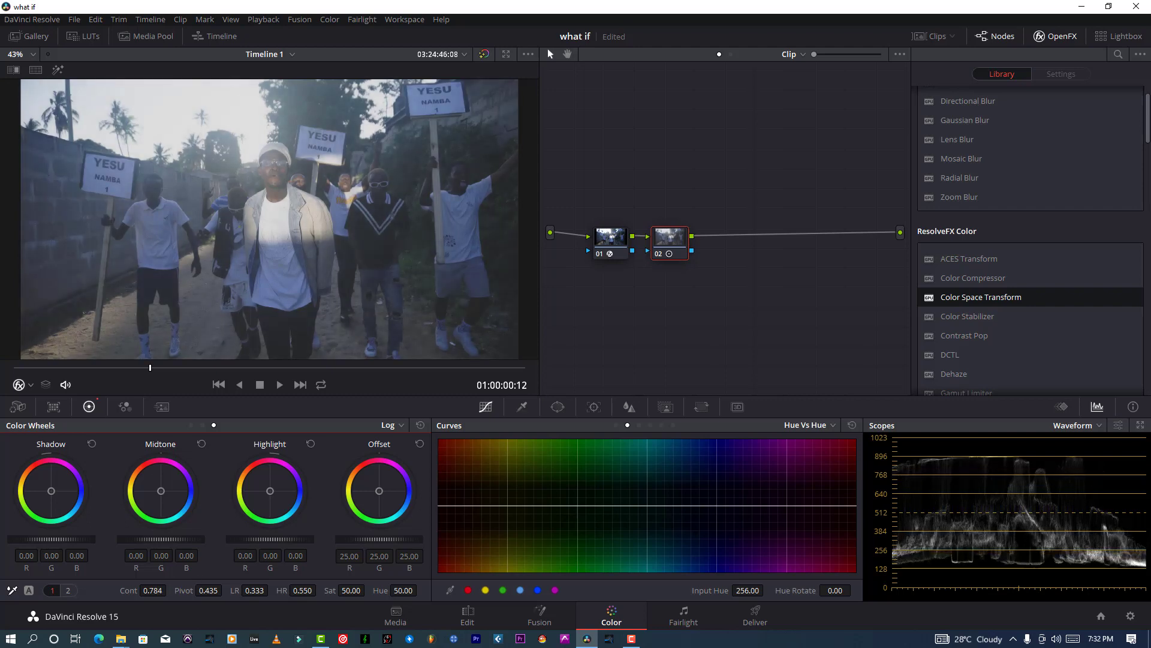
{"action": "left_click", "coordinate": [484, 55]}
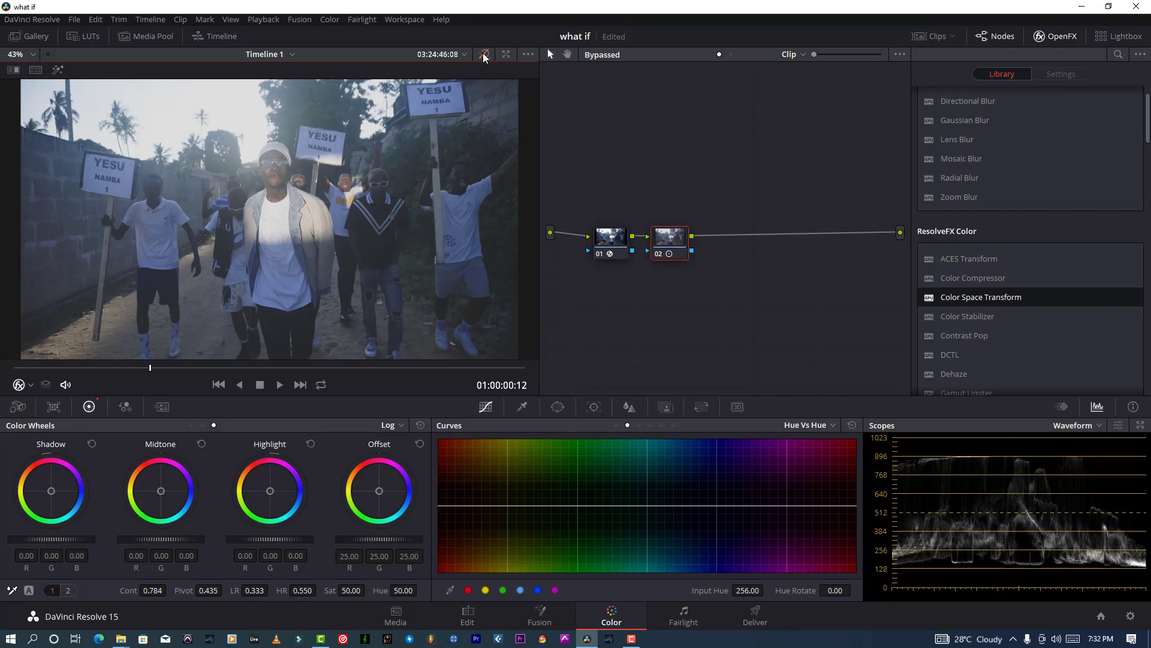
{"action": "left_click", "coordinate": [484, 55]}
{"action": "left_click_drag", "start_coordinate": [153, 590], "coordinate": [150, 590]}
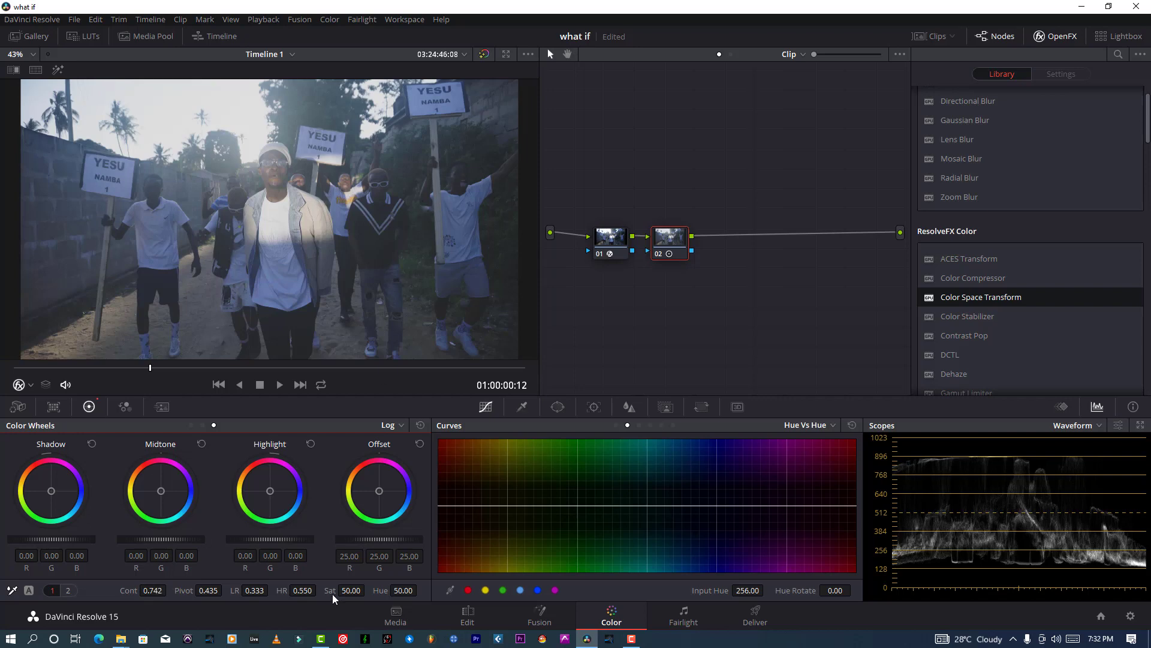
Step: Reduce node 02's saturation to 39.30 and compare the result with the bypassed grade
{"action": "left_click_drag", "start_coordinate": [351, 591], "coordinate": [338, 591]}
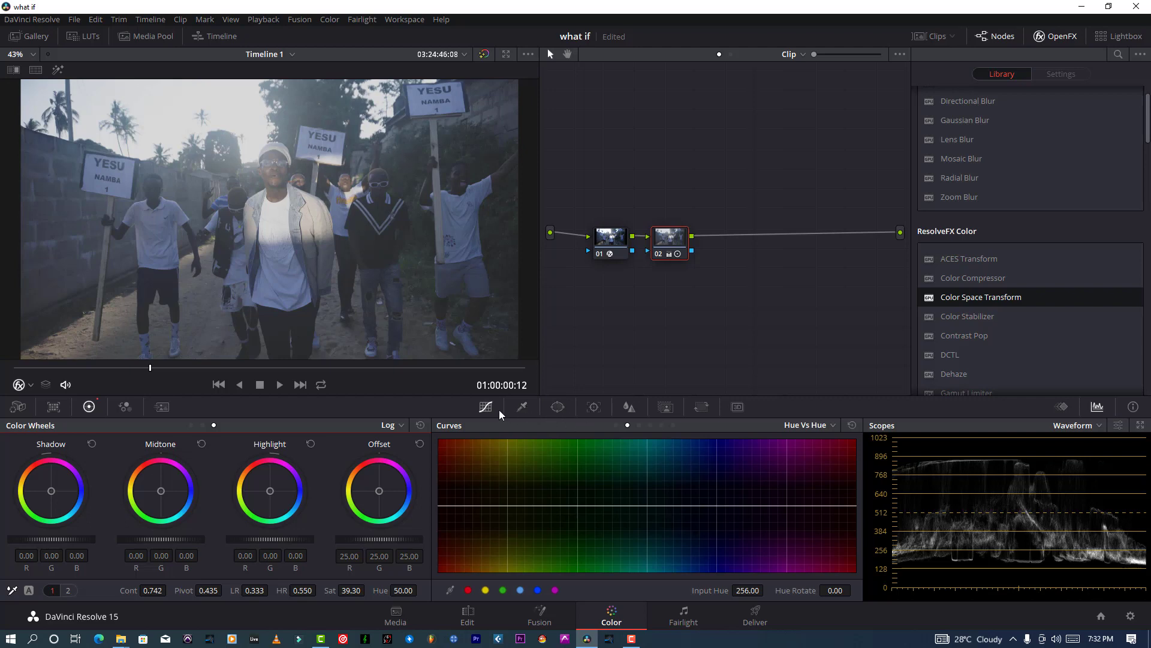
{"action": "left_click", "coordinate": [484, 55]}
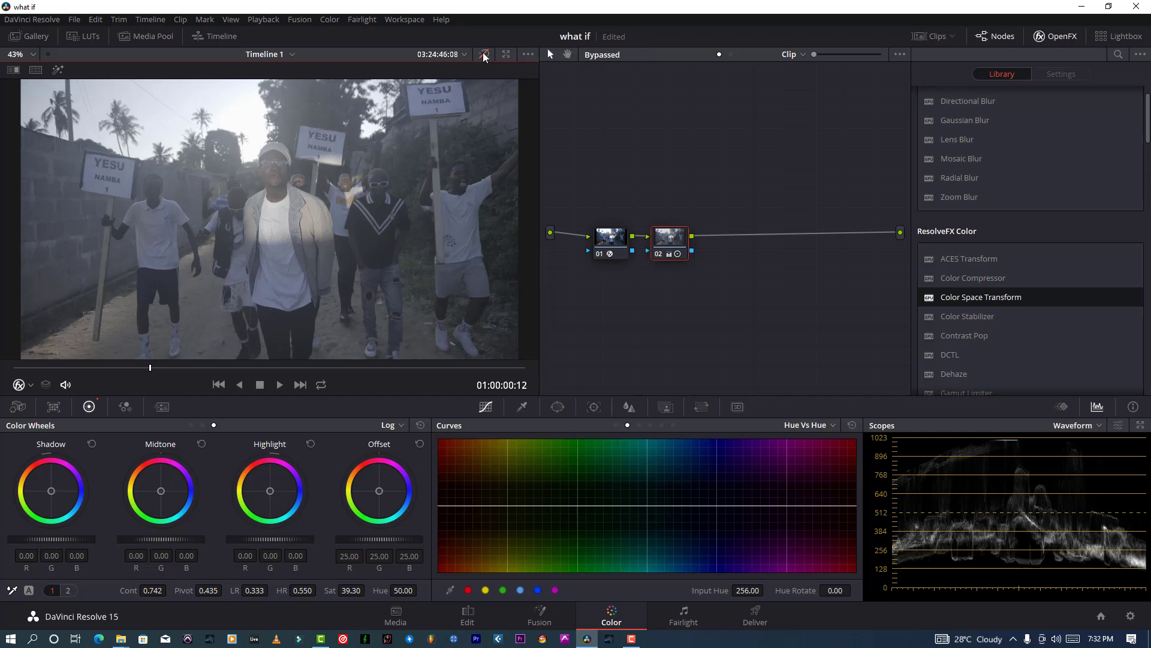
{"action": "left_click", "coordinate": [483, 52]}
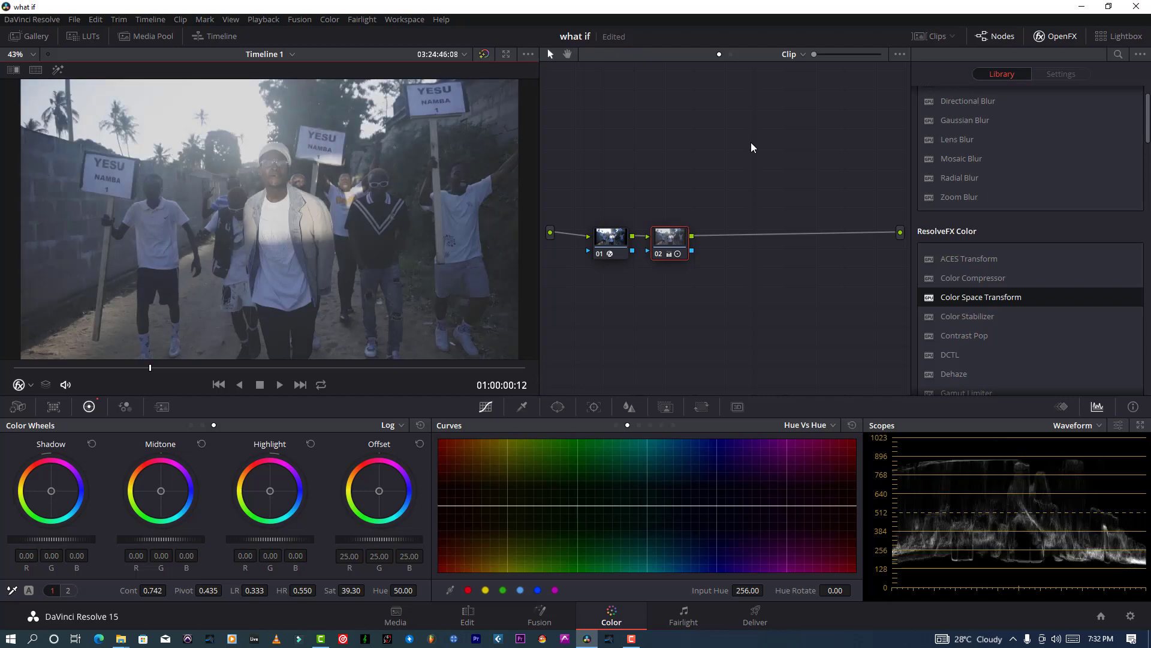
Step: Delete both nodes from the graph and close the OpenFX library
{"action": "left_click_drag", "start_coordinate": [748, 164], "coordinate": [562, 298]}
{"action": "left_click_drag", "start_coordinate": [738, 180], "coordinate": [589, 296]}
{"action": "key", "text": "Delete"}
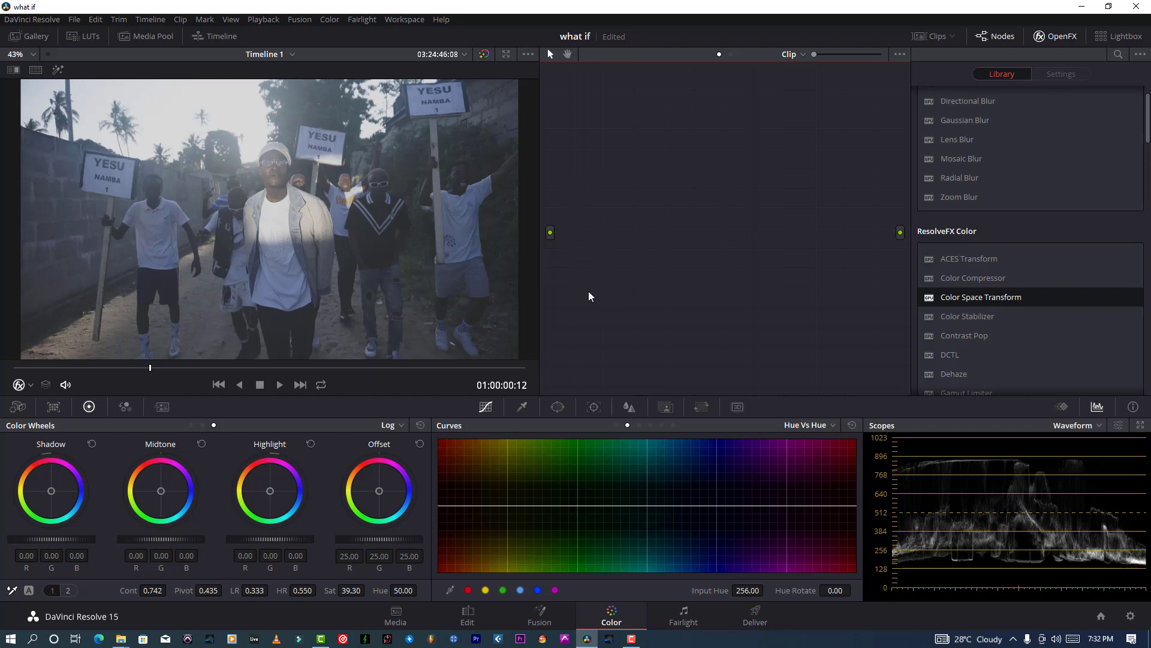
{"action": "left_click", "coordinate": [1045, 39]}
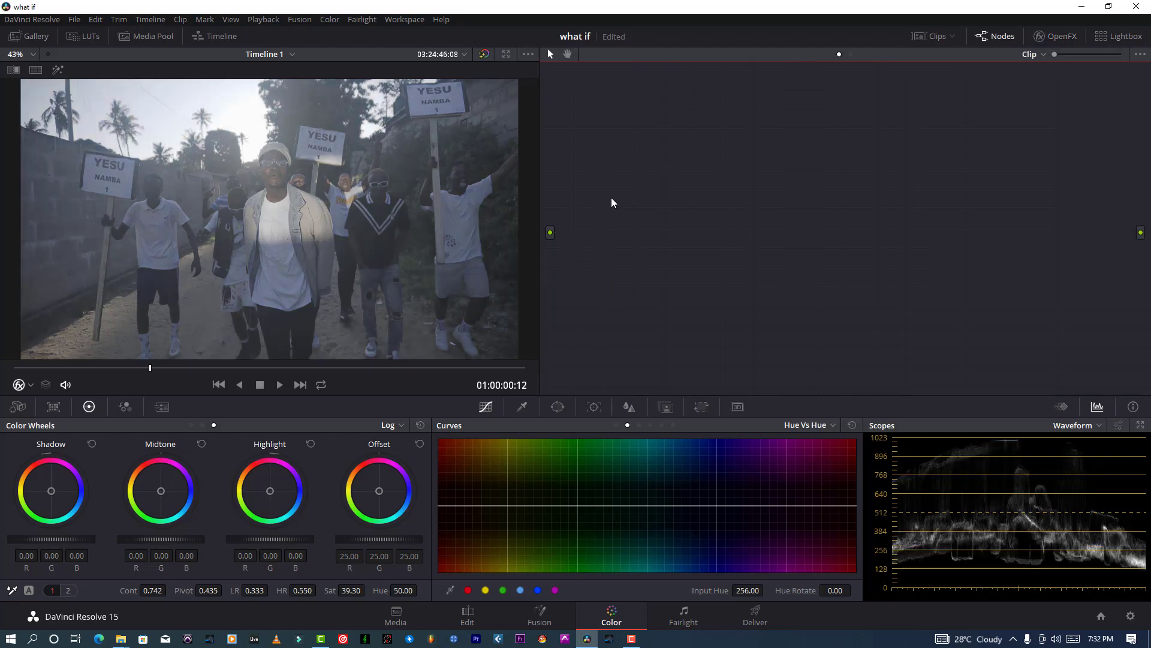
Step: Add a serial node near the source in the upper part of the graph, label it PRIMARY, and save the project
{"action": "key", "text": "alt+s"}
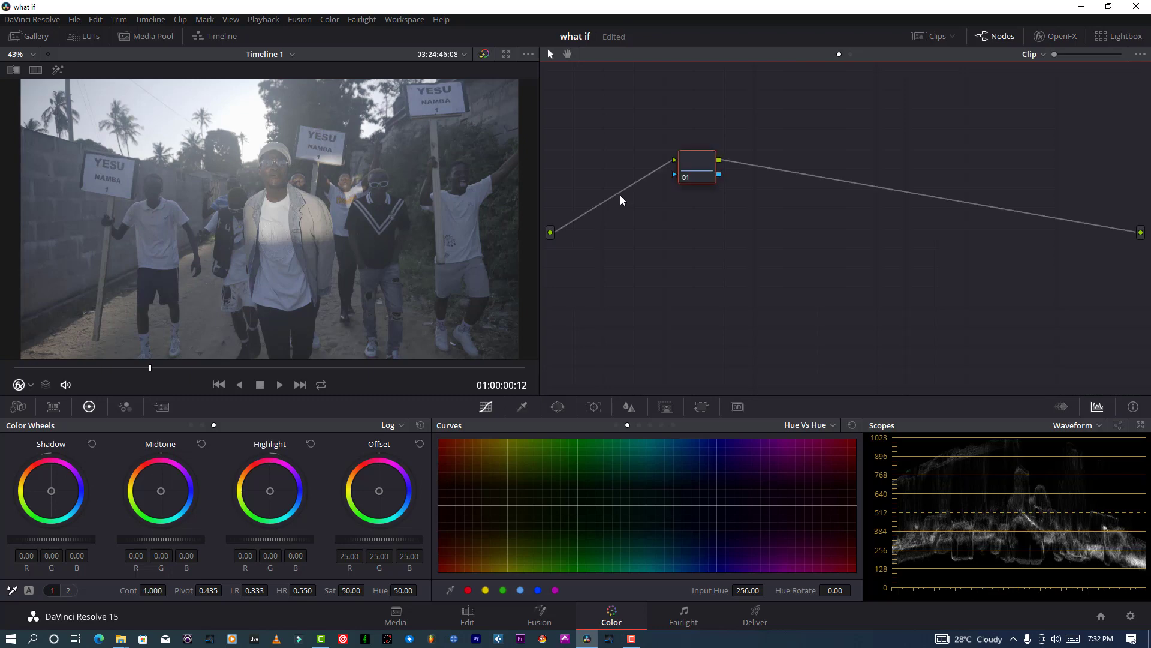
{"action": "left_click_drag", "start_coordinate": [697, 175], "coordinate": [602, 116]}
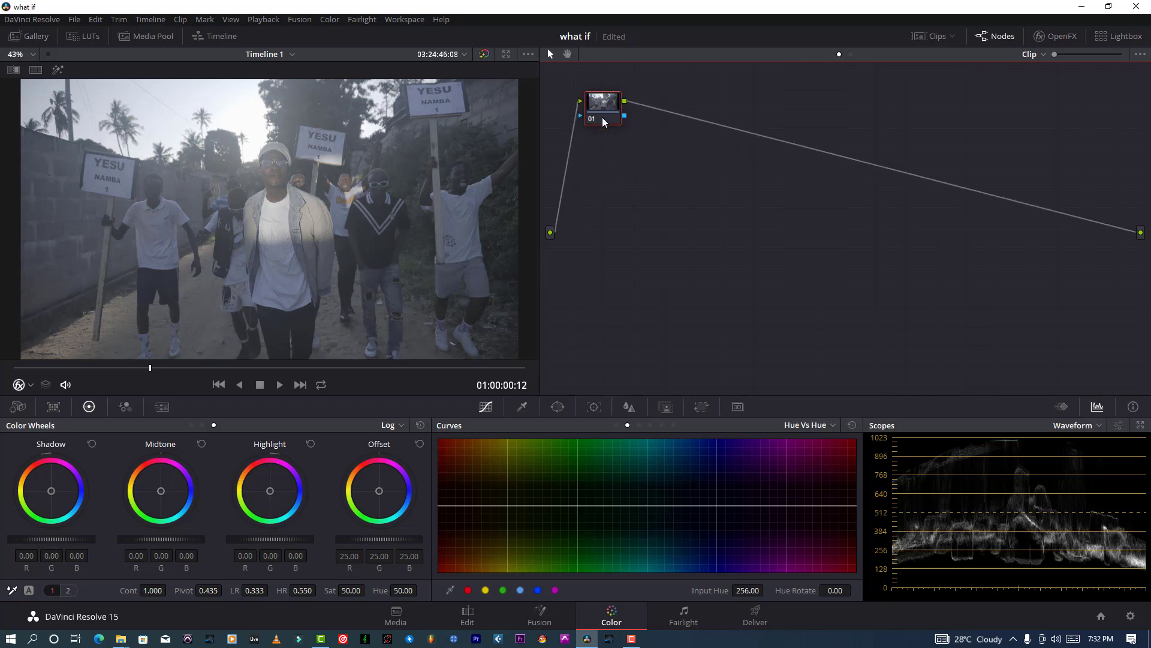
{"action": "right_click", "coordinate": [602, 117]}
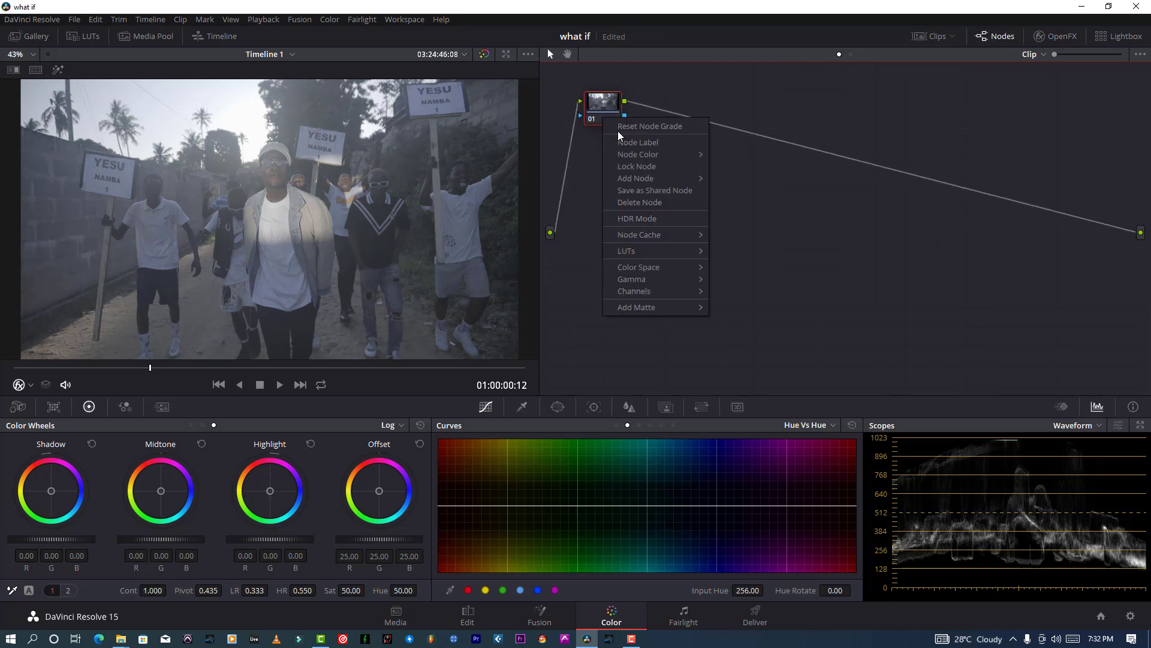
{"action": "left_click", "coordinate": [649, 145]}
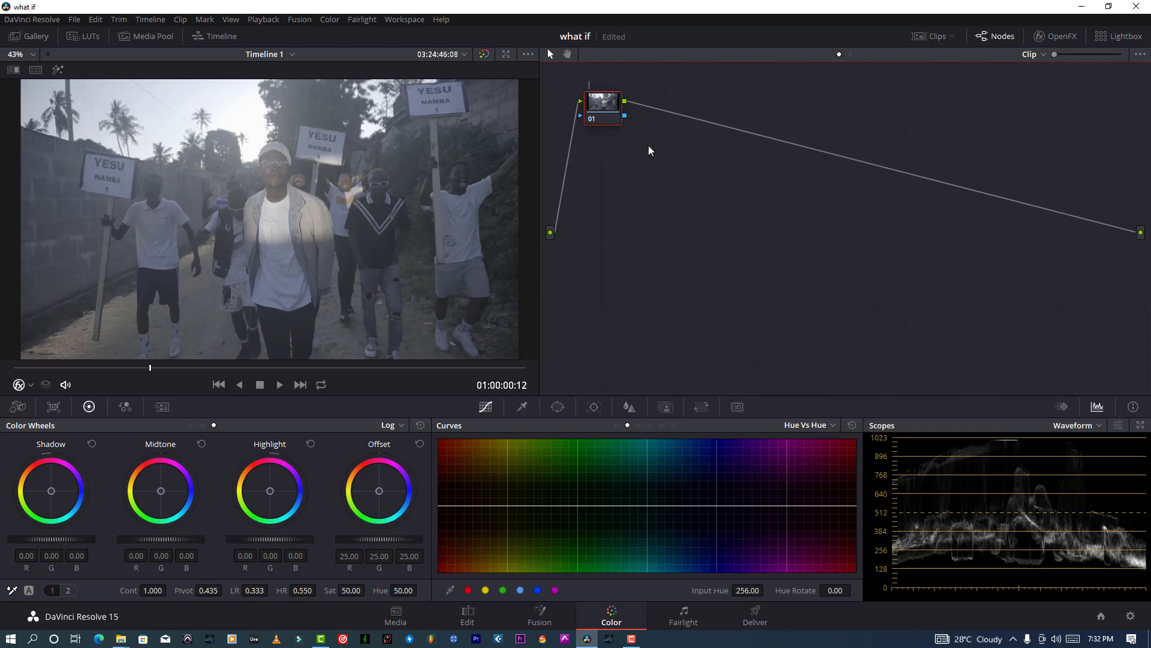
{"action": "type", "text": "PRIMARY"}
{"action": "key", "text": "Return"}
{"action": "key", "text": "ctrl+s"}
Step: Add two more serial nodes after PRIMARY and label the third node SAT
{"action": "key", "text": "alt+s"}
{"action": "key", "text": "alt+s"}
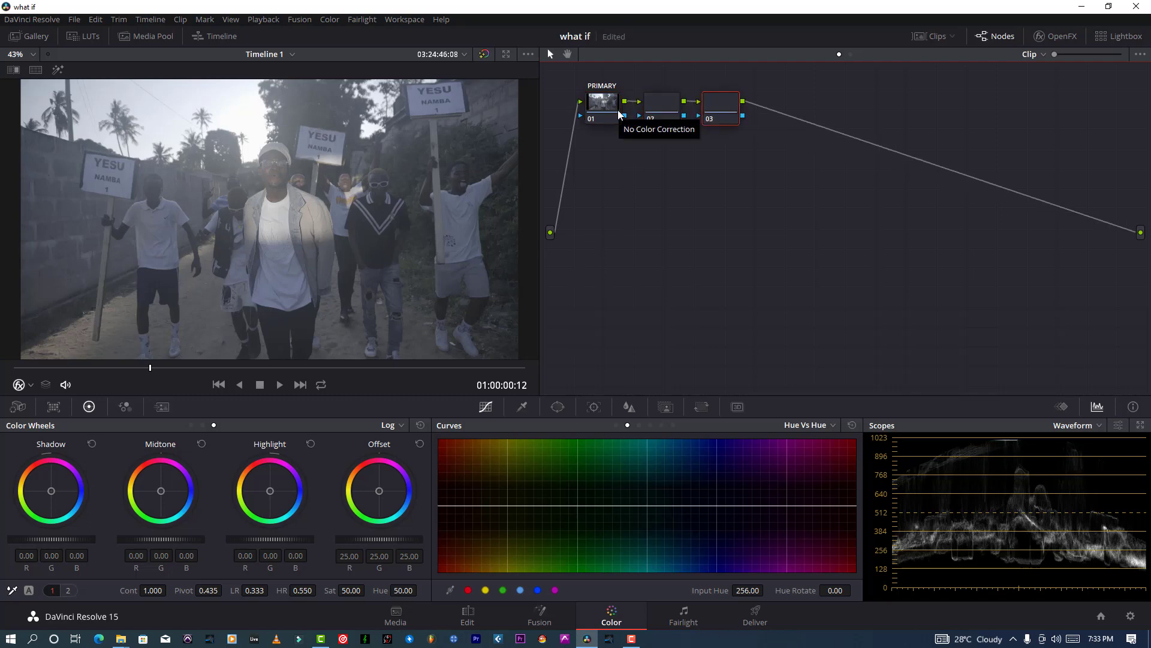
{"action": "right_click", "coordinate": [727, 116]}
{"action": "left_click", "coordinate": [733, 126]}
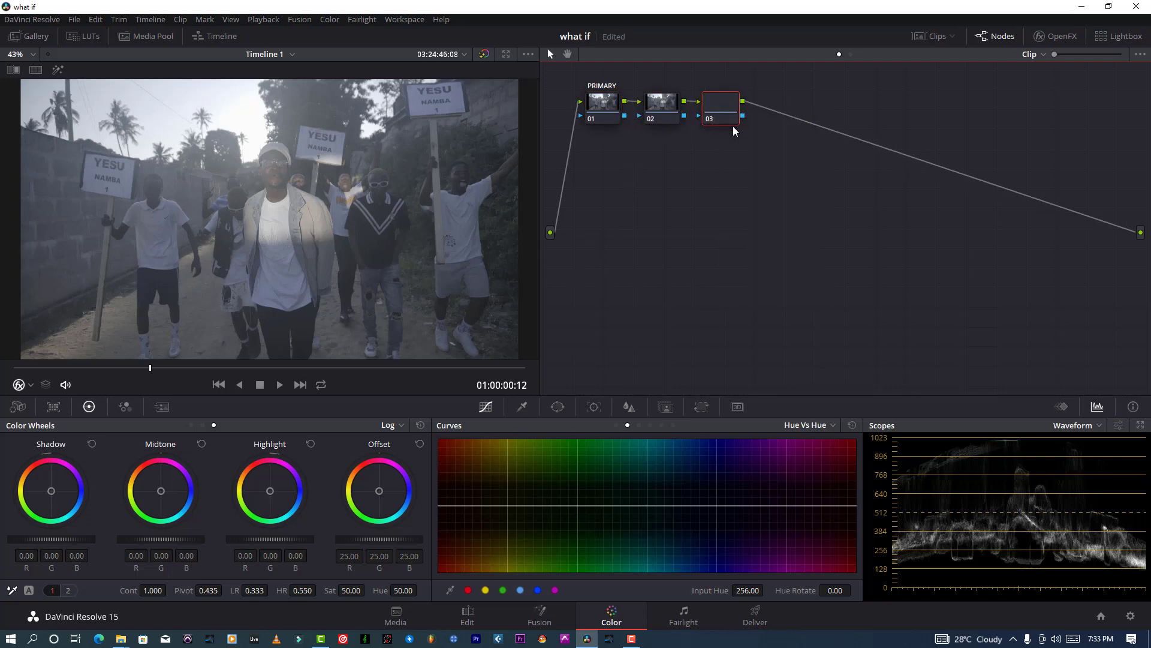
{"action": "type", "text": "SAT"}
{"action": "key", "text": "Return"}
Step: Raise the SAT node's saturation to 100 and switch the scope to Vectorscope
{"action": "left_click_drag", "start_coordinate": [352, 590], "coordinate": [992, 74]}
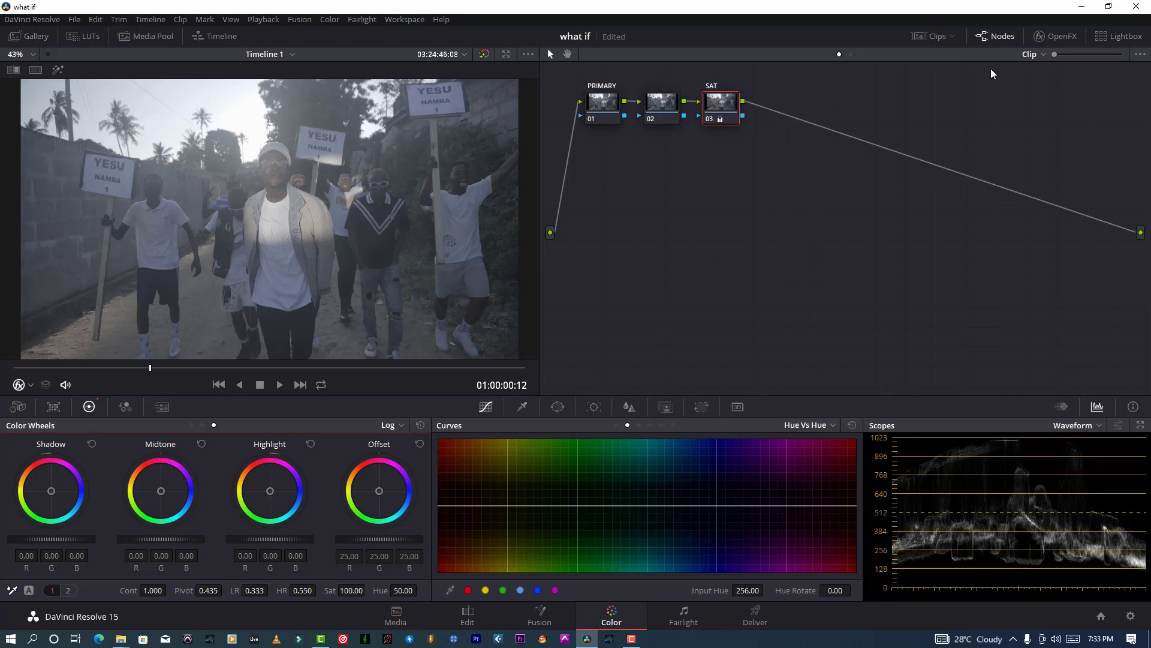
{"action": "left_click", "coordinate": [1074, 427]}
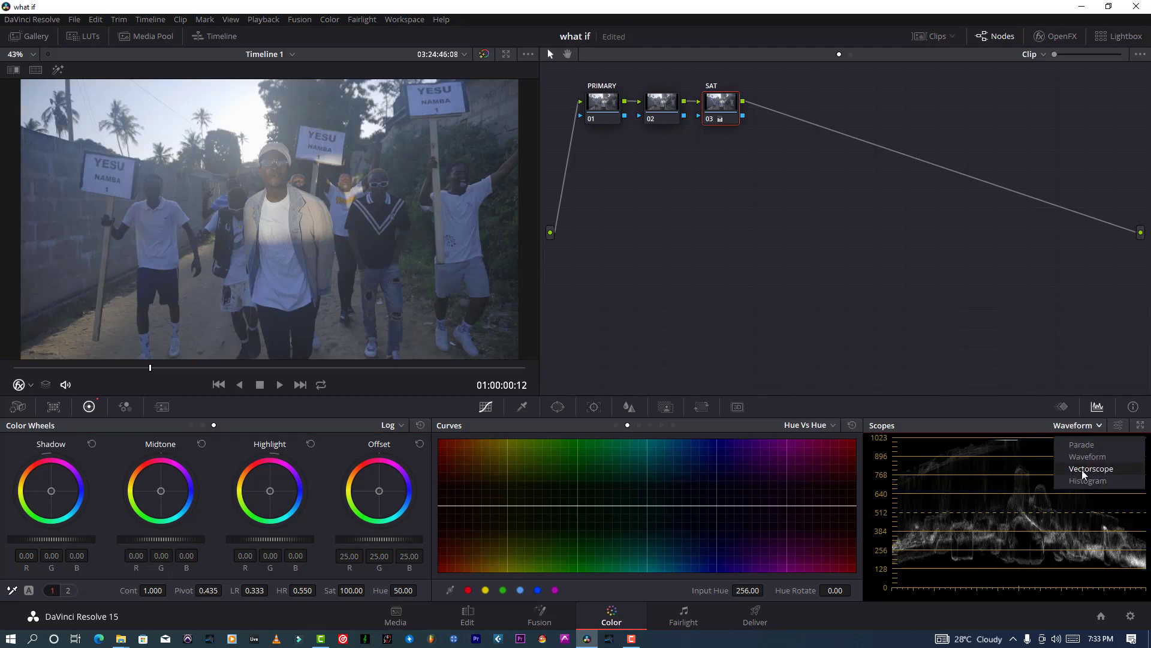
{"action": "left_click", "coordinate": [1082, 472]}
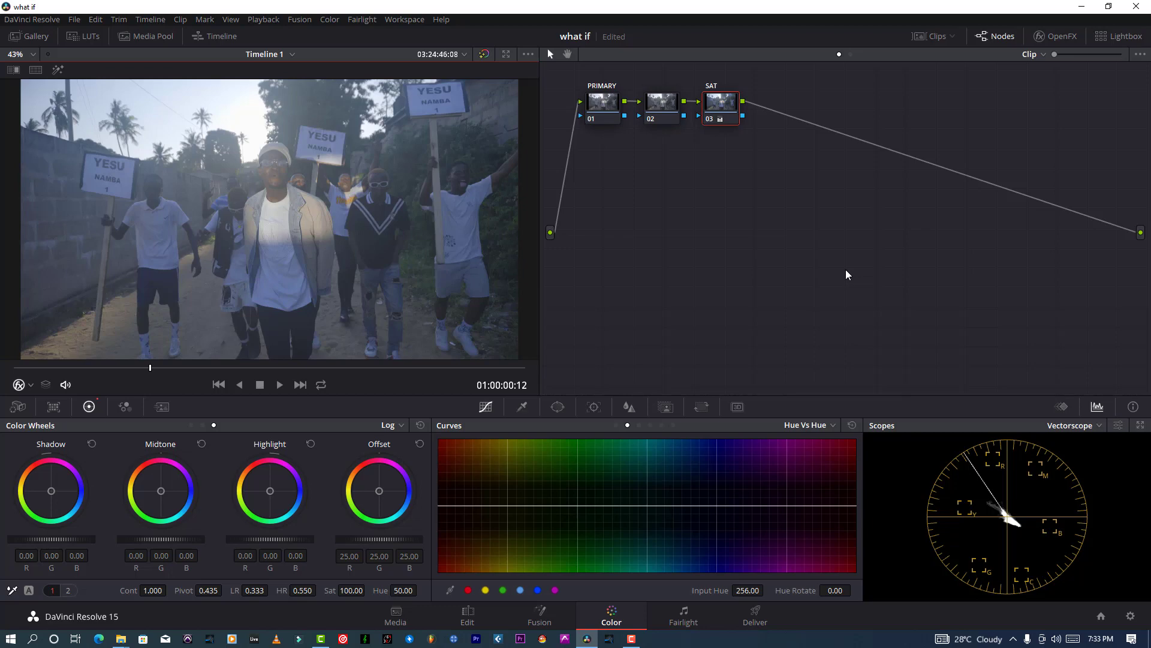
Step: Set the PRIMARY node's contrast to 1.300
{"action": "left_click", "coordinate": [597, 114]}
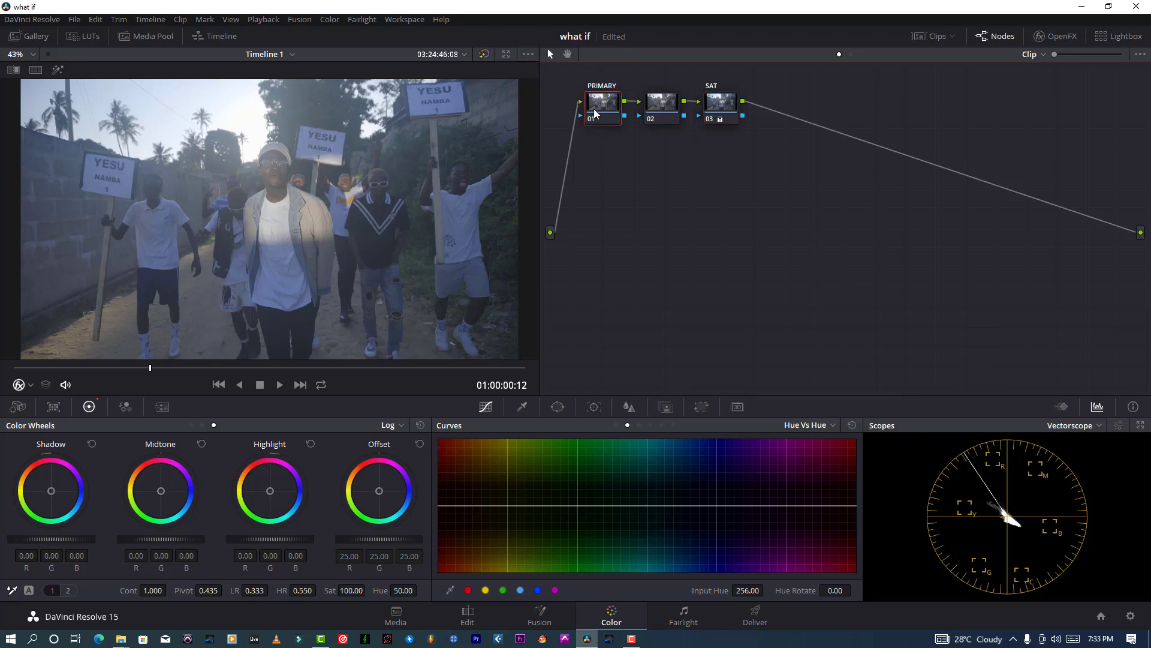
{"action": "left_click", "coordinate": [147, 591]}
{"action": "key", "text": "BackSpace"}
{"action": "key", "text": "BackSpace"}
{"action": "key", "text": "BackSpace"}
{"action": "key", "text": "BackSpace"}
{"action": "key", "text": "BackSpace"}
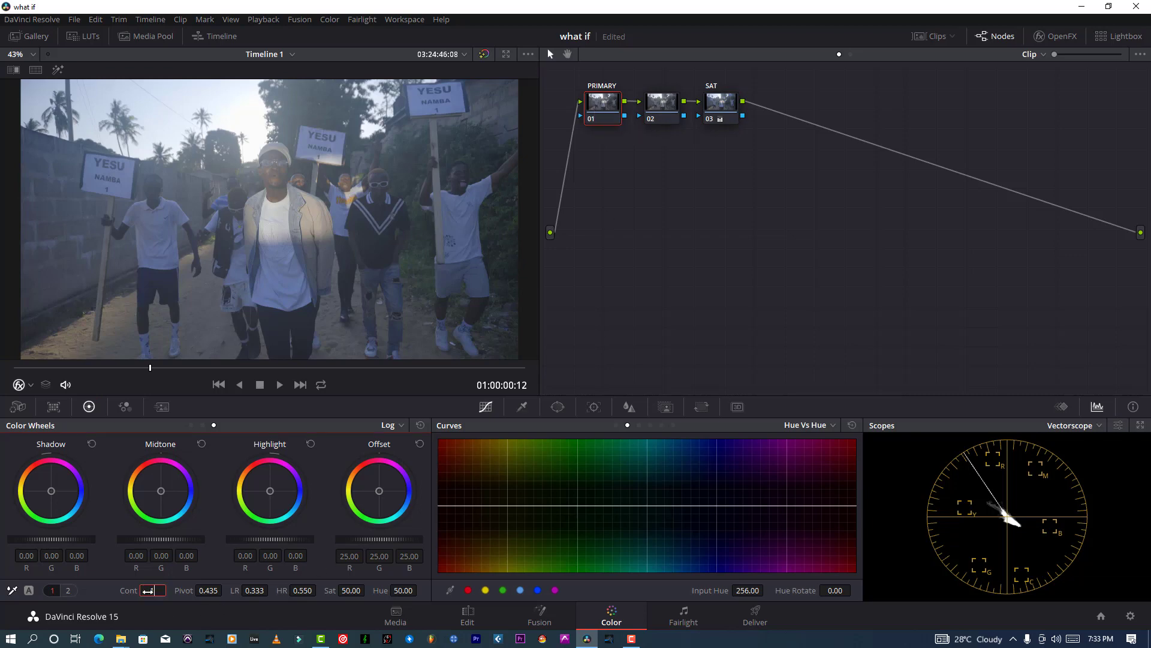
{"action": "type", "text": "1.200"}
{"action": "key", "text": "Return"}
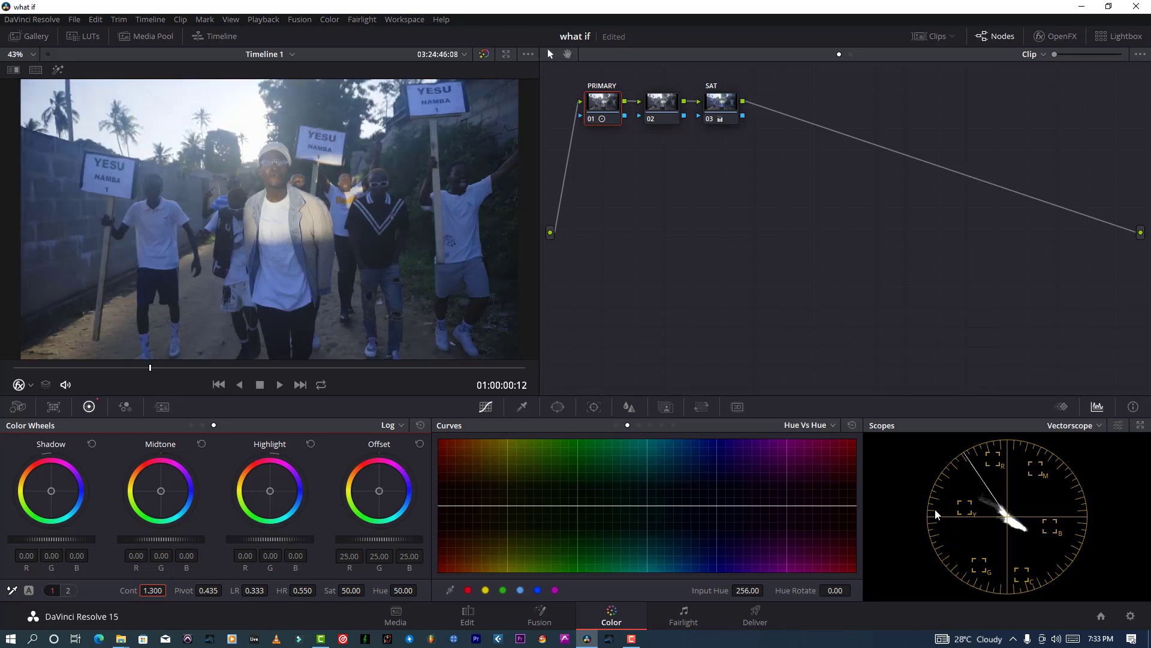
Step: Switch the scope to Waveform and show the Custom curve for the PRIMARY node
{"action": "left_click", "coordinate": [1071, 425]}
{"action": "left_click", "coordinate": [1068, 455]}
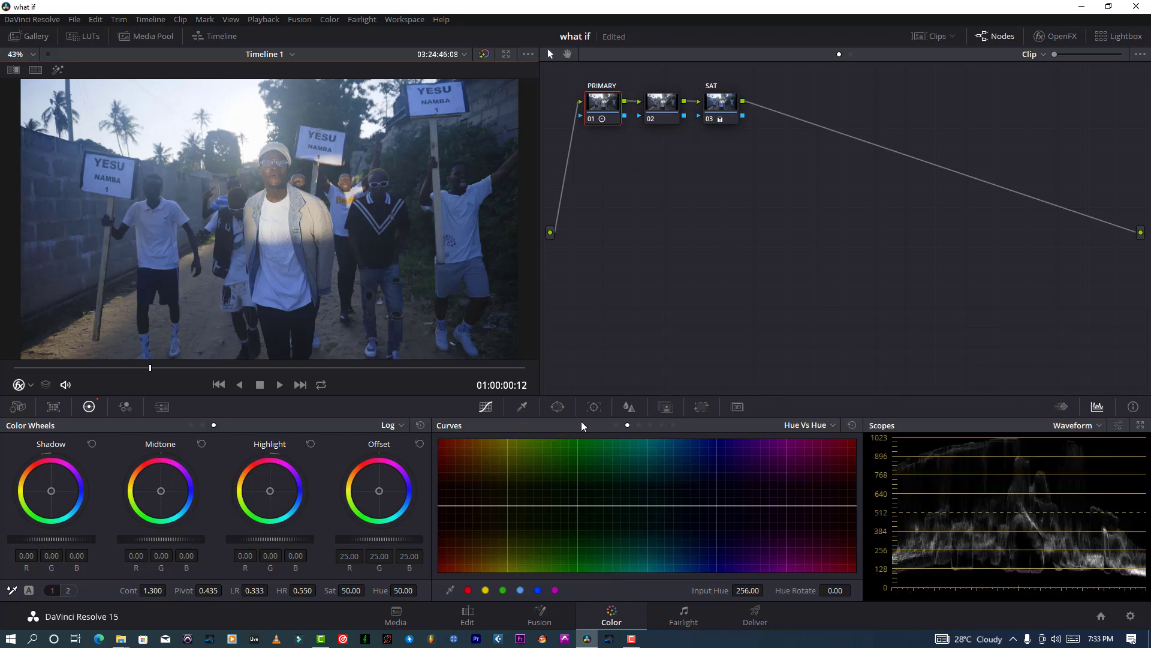
{"action": "left_click", "coordinate": [616, 425]}
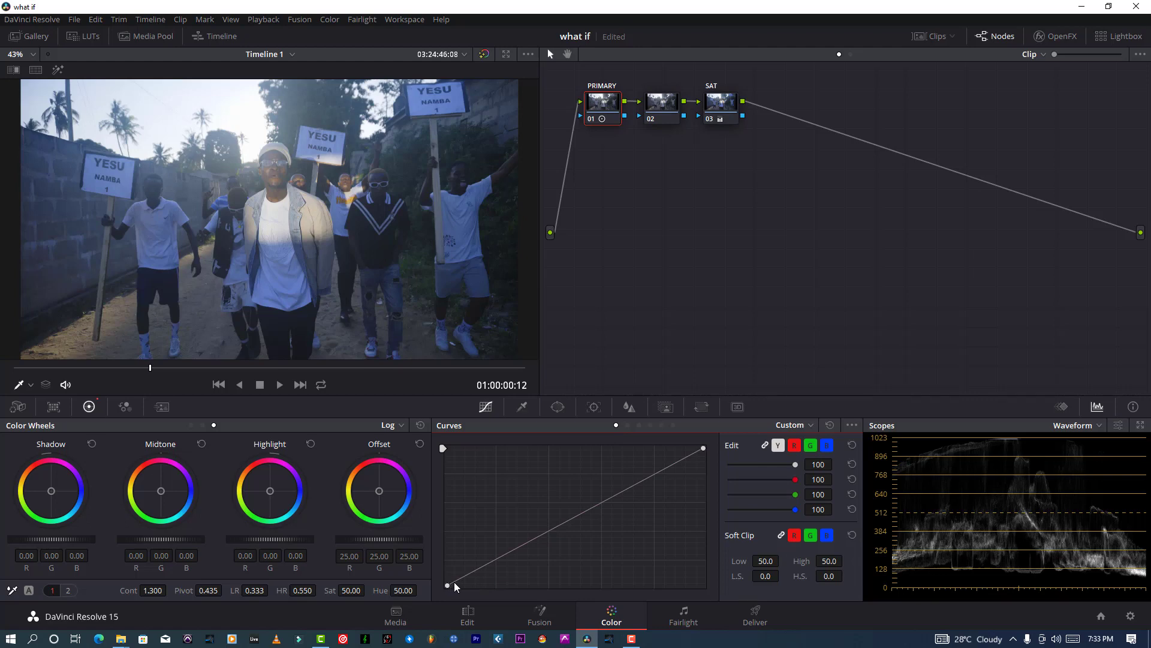
Step: Move the PRIMARY curve's black point inward and its white point very slightly inward, check the image full screen, and save the project
{"action": "left_click_drag", "start_coordinate": [447, 588], "coordinate": [457, 585]}
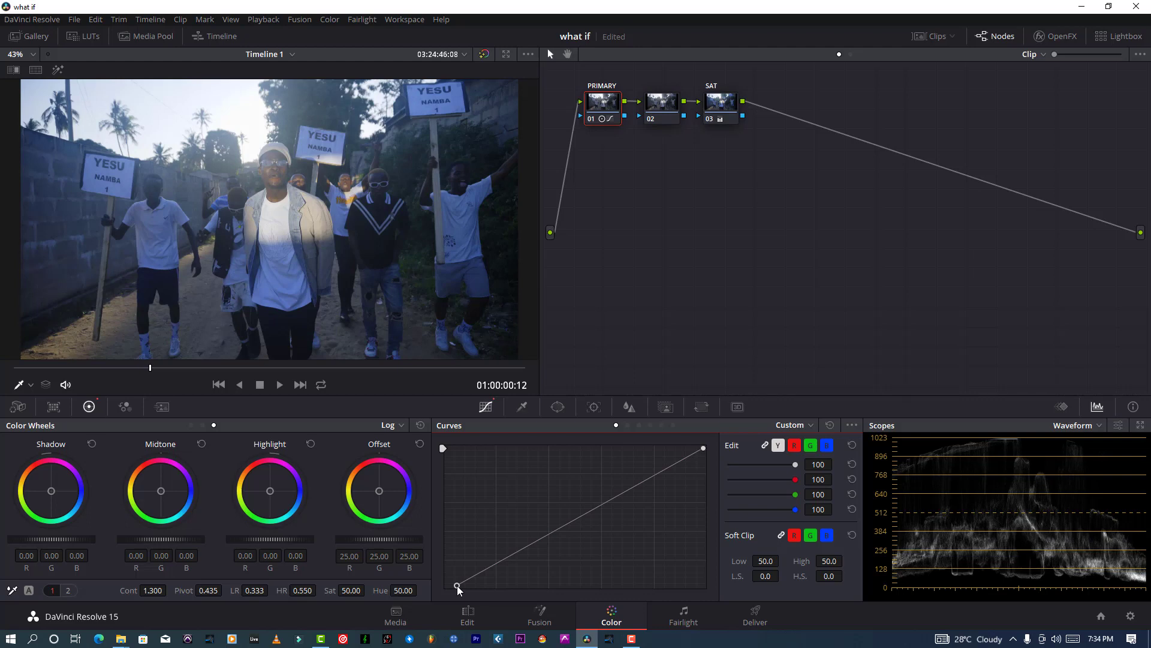
{"action": "left_click_drag", "start_coordinate": [457, 585], "coordinate": [462, 585]}
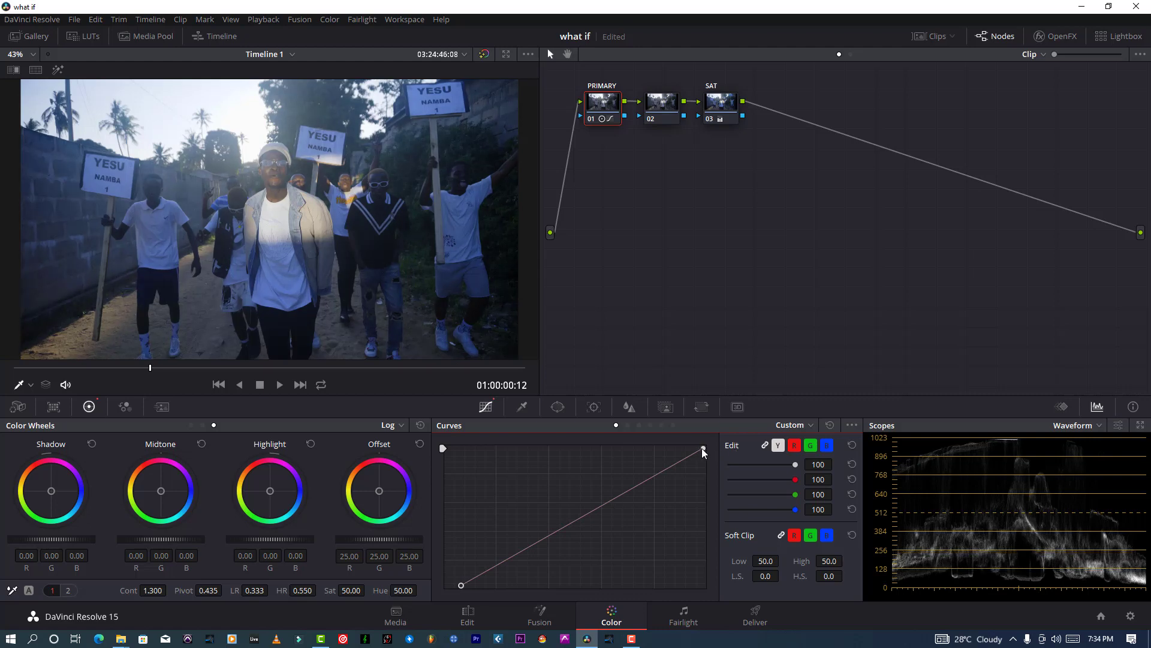
{"action": "left_click_drag", "start_coordinate": [703, 448], "coordinate": [700, 449]}
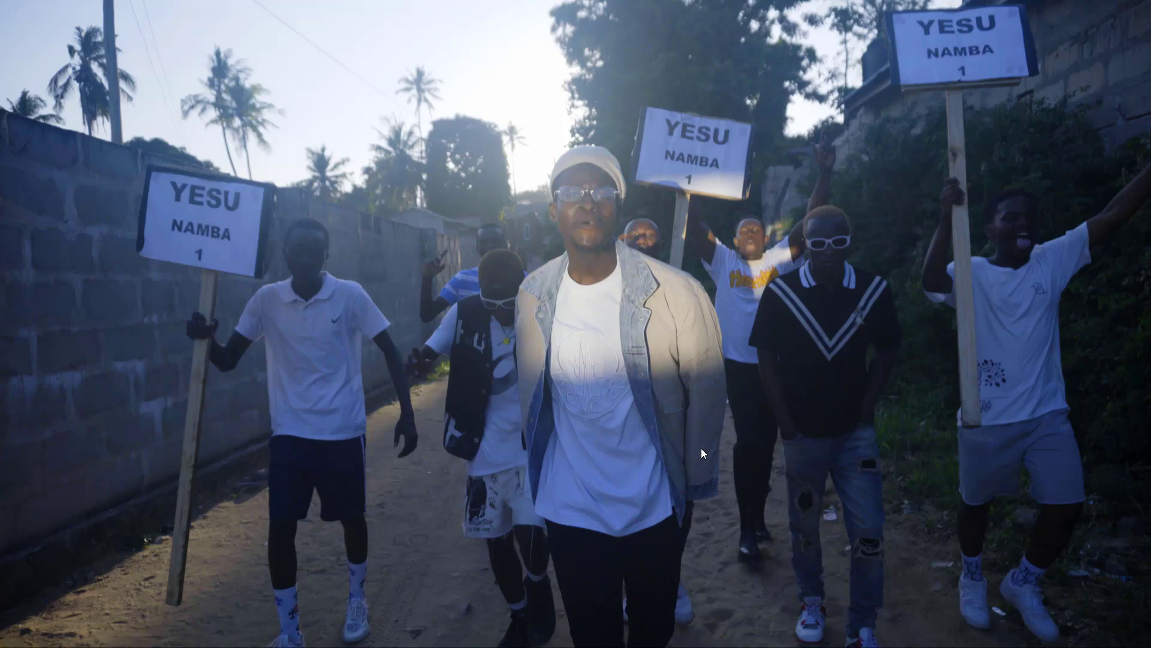
{"action": "key", "text": "Escape"}
{"action": "key", "text": "ctrl+s"}
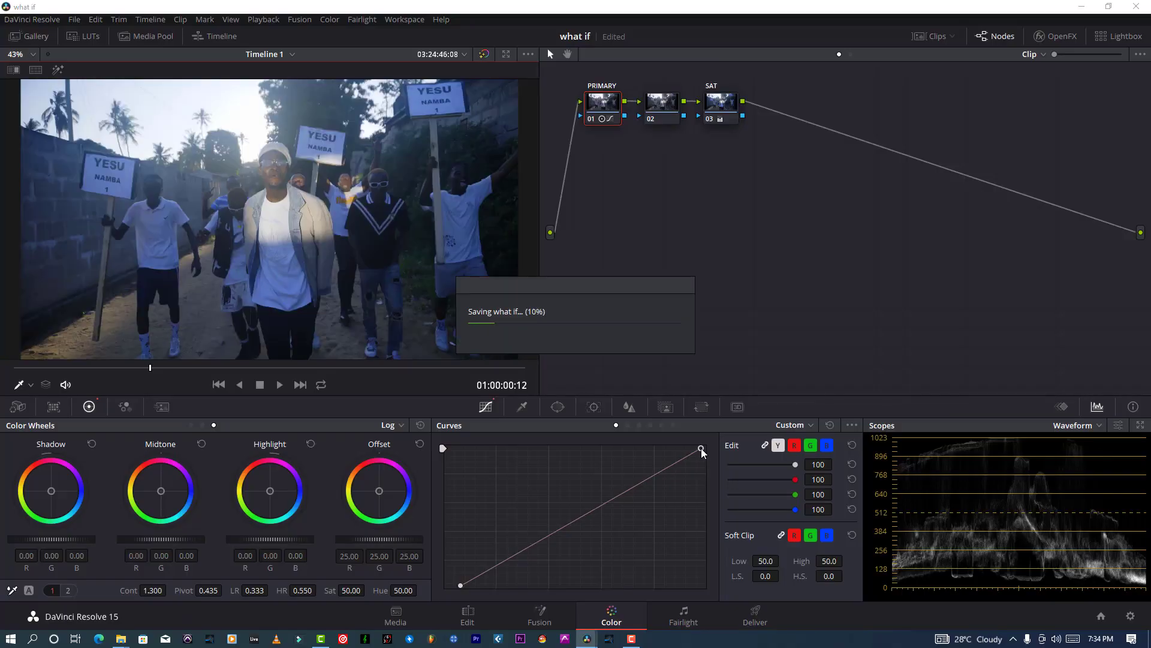
Step: Label node 02 as WB and save the project
{"action": "left_click", "coordinate": [668, 117]}
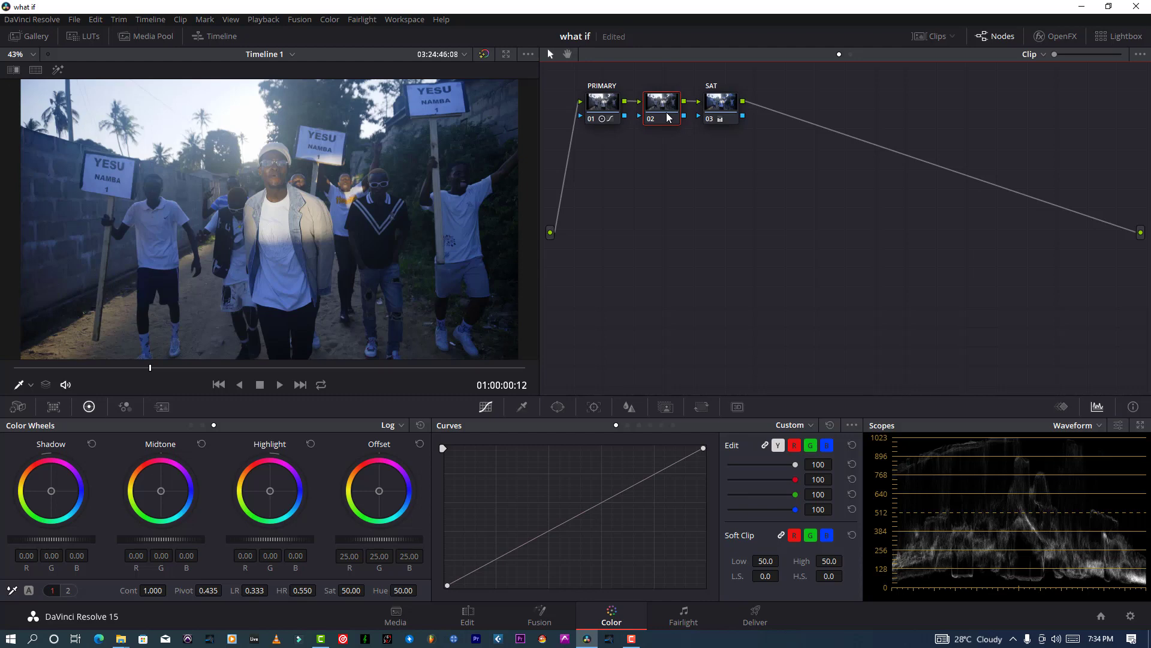
{"action": "right_click", "coordinate": [668, 117]}
{"action": "left_click", "coordinate": [711, 143]}
{"action": "type", "text": "WB"}
{"action": "key", "text": "Return"}
{"action": "key", "text": "ctrl+s"}
Step: With the Vectorscope and Primaries Wheels displayed, shift the WB node's Offset to R 26.35, G 24.35, B 22.69 and save the project
{"action": "left_click", "coordinate": [1068, 428]}
{"action": "left_click", "coordinate": [1073, 472]}
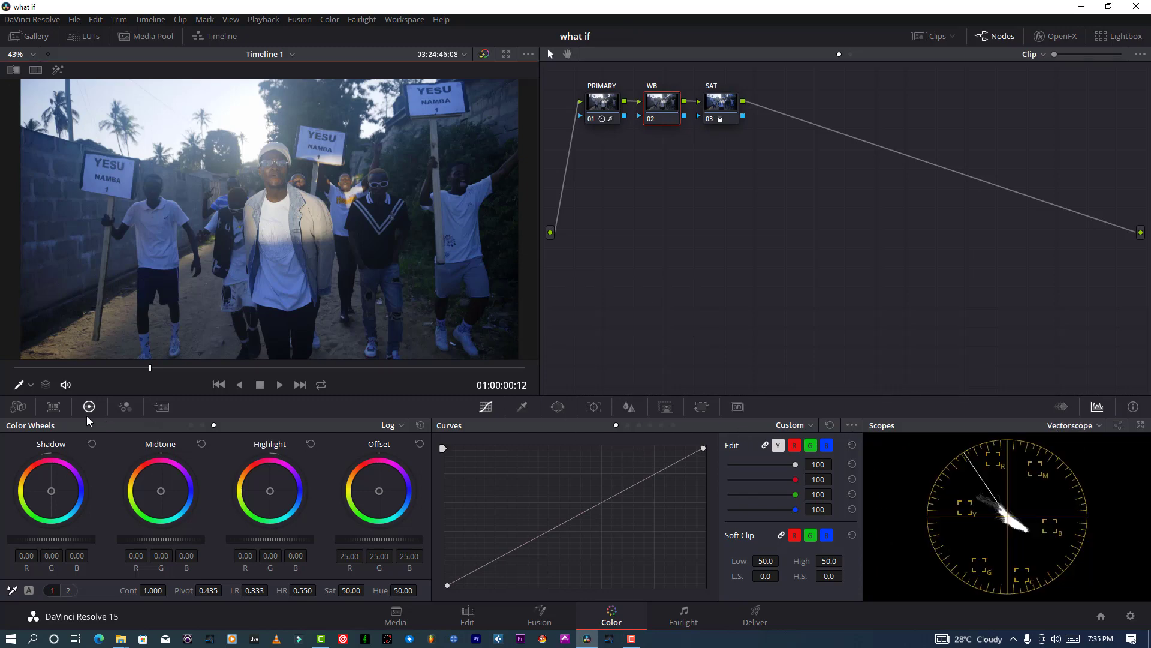
{"action": "left_click", "coordinate": [192, 426]}
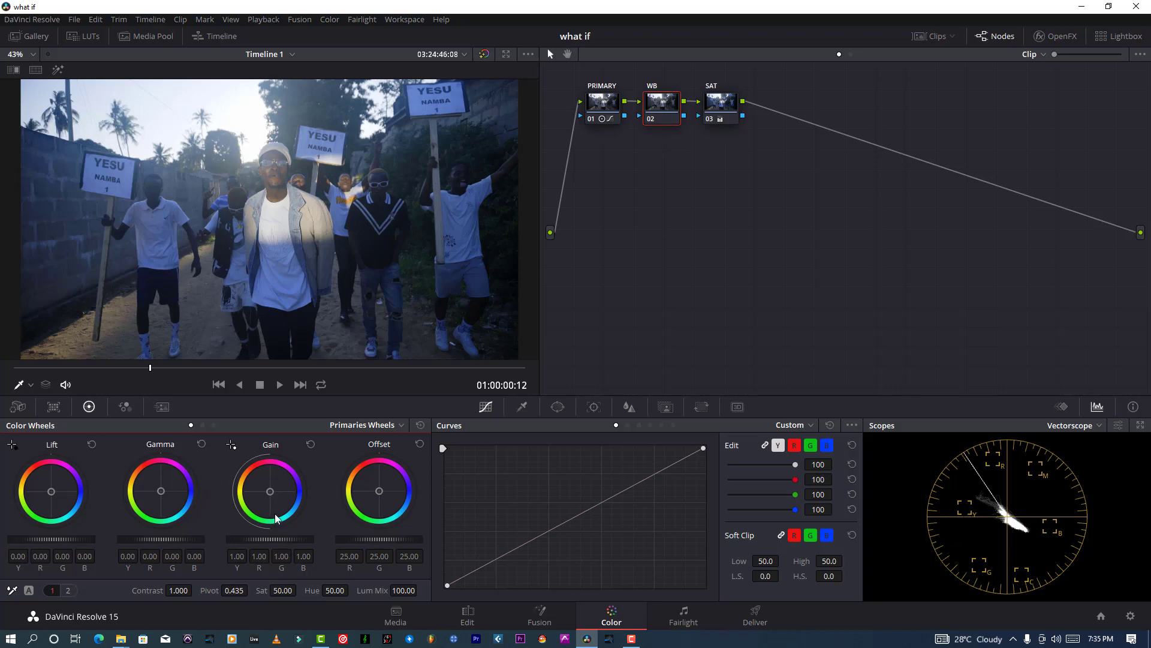
{"action": "left_click_drag", "start_coordinate": [379, 491], "coordinate": [378, 490]}
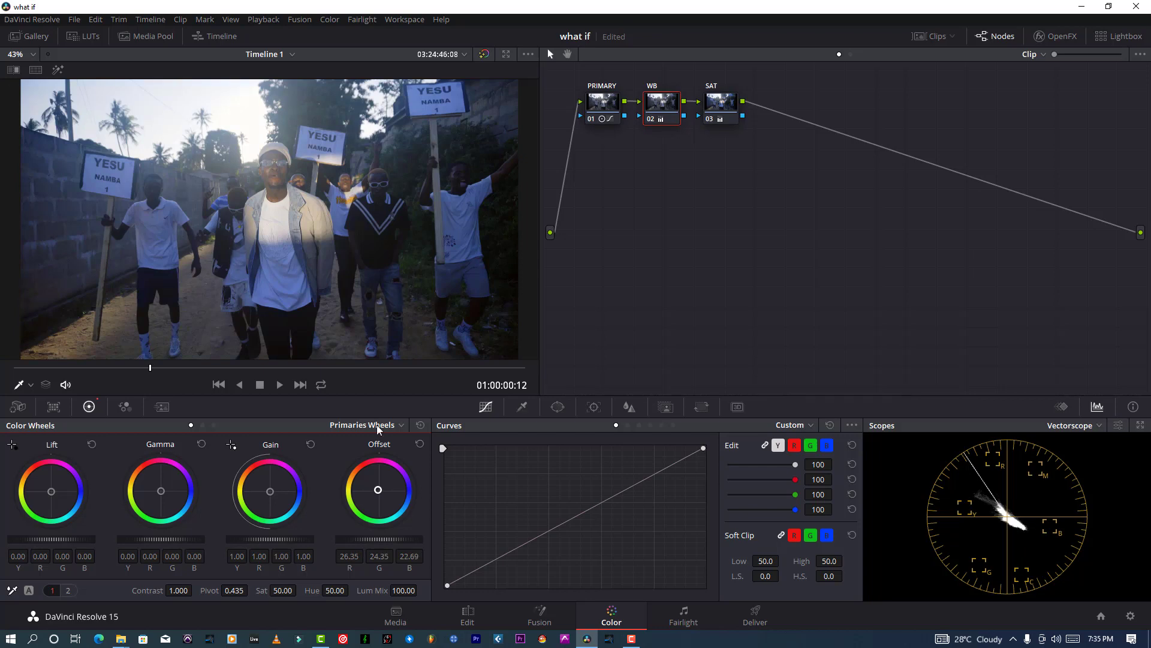
{"action": "left_click", "coordinate": [74, 19]}
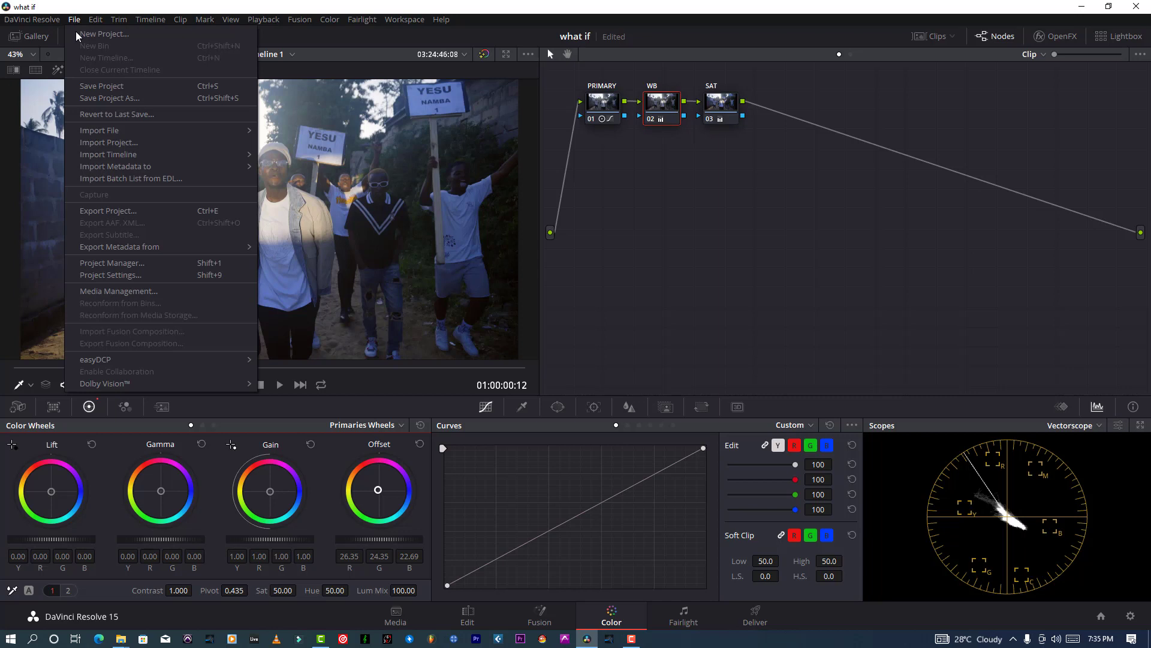
{"action": "left_click", "coordinate": [99, 85]}
Step: Add a serial node after SAT, move it close to the output, label it CURVE and save the project
{"action": "left_click", "coordinate": [722, 107]}
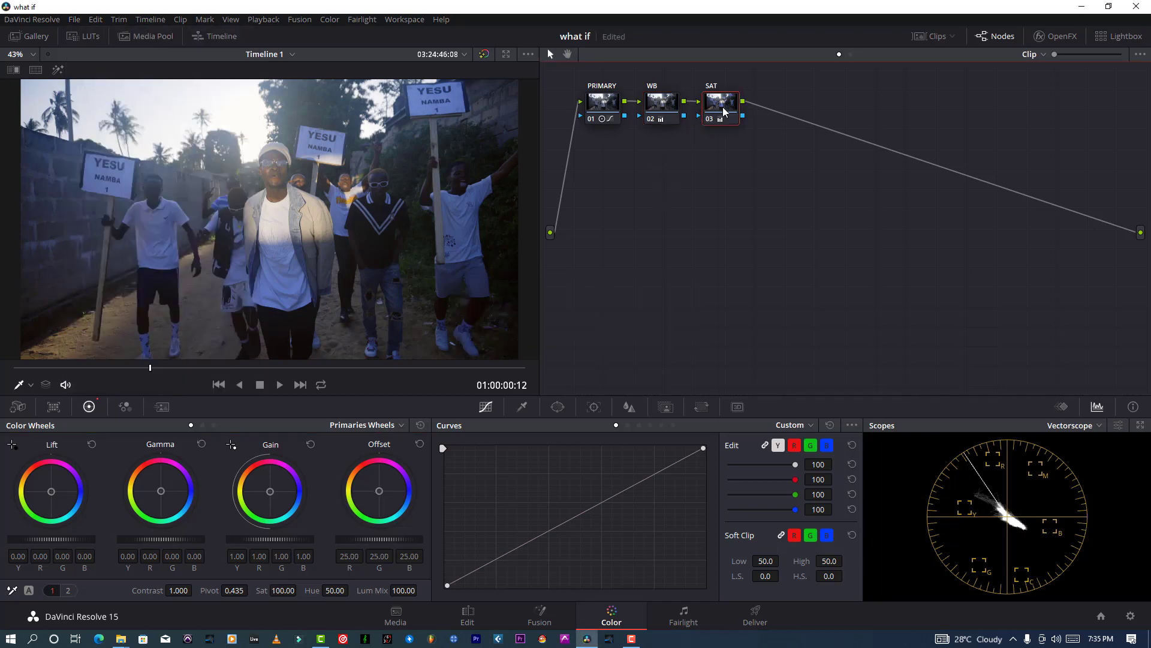
{"action": "key", "text": "alt+s"}
{"action": "left_click_drag", "start_coordinate": [792, 111], "coordinate": [1078, 348]}
{"action": "right_click", "coordinate": [1078, 349]}
{"action": "left_click", "coordinate": [1086, 376]}
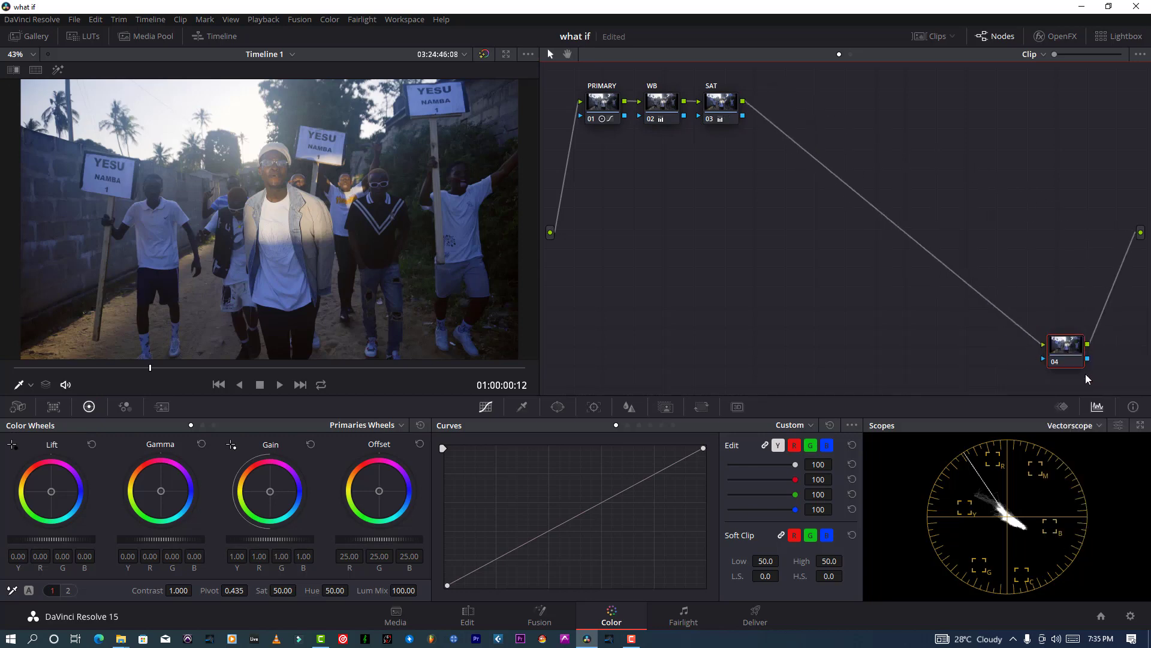
{"action": "type", "text": "CURVE"}
{"action": "key", "text": "Return"}
{"action": "key", "text": "ctrl+s"}
Step: Shape the CURVE node's Custom curve into a gentle S with a slightly raised black point, lowered shadows and slightly lifted highlights
{"action": "left_click_drag", "start_coordinate": [449, 585], "coordinate": [476, 577]}
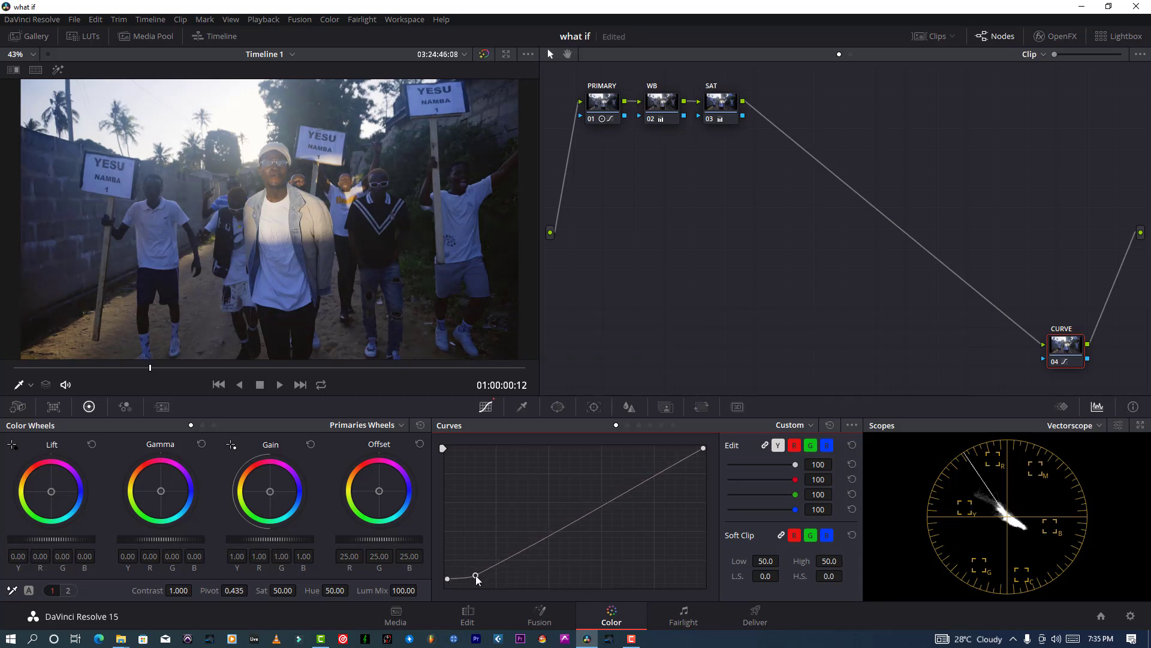
{"action": "left_click_drag", "start_coordinate": [477, 576], "coordinate": [477, 576]}
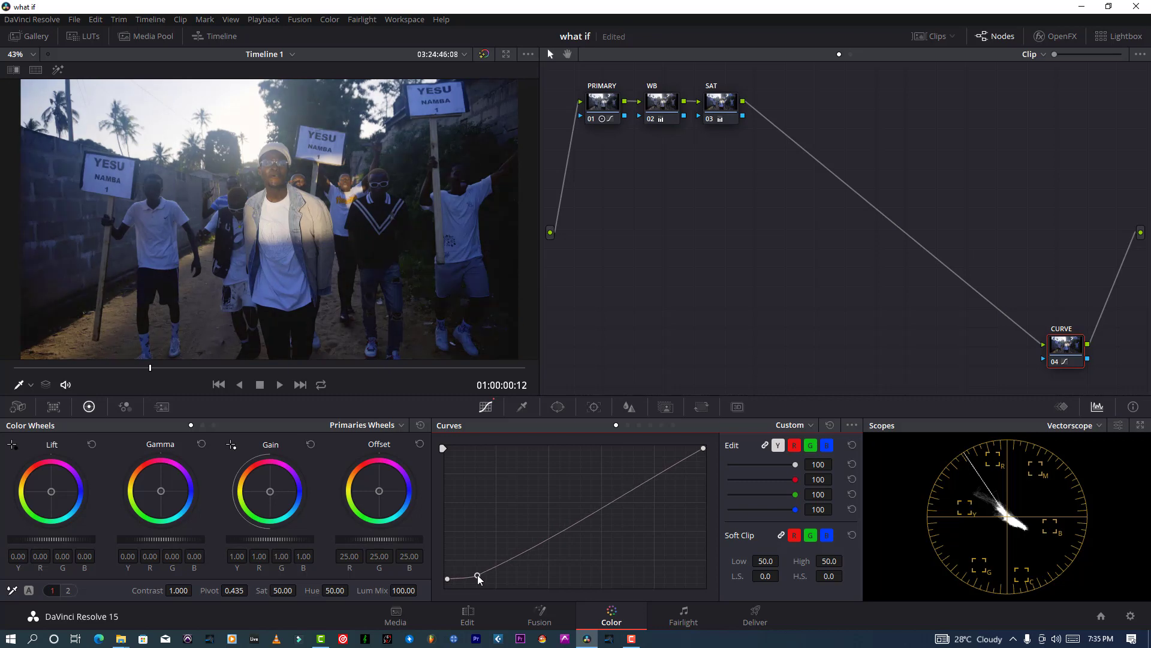
{"action": "left_click", "coordinate": [635, 484]}
{"action": "left_click_drag", "start_coordinate": [634, 484], "coordinate": [635, 481]}
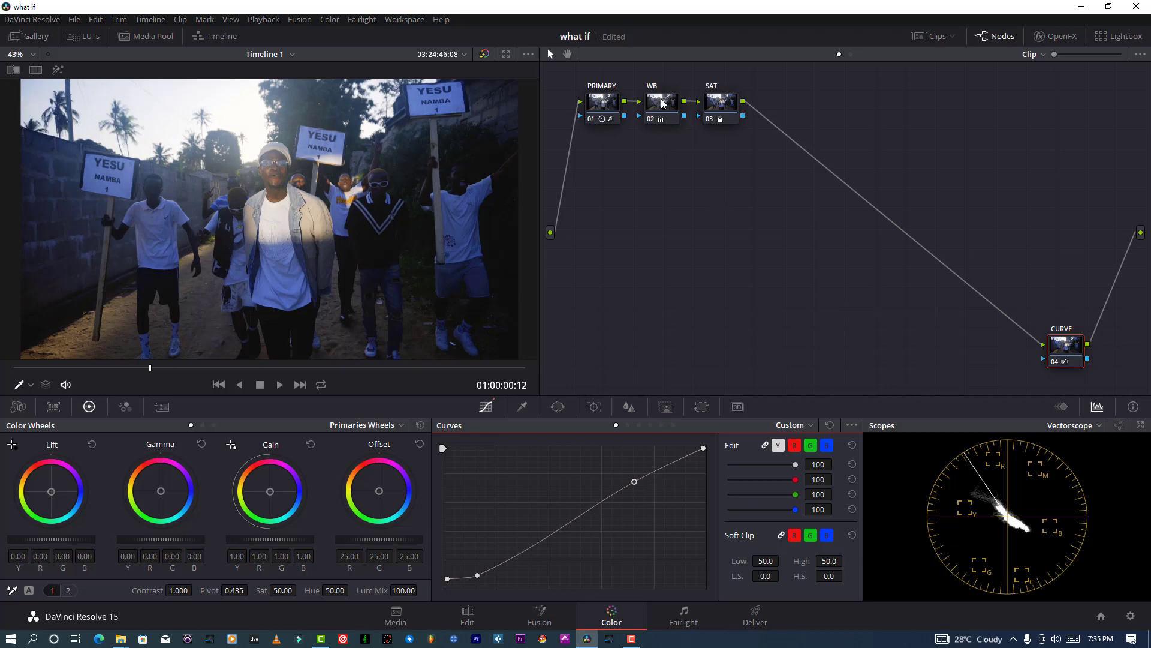
Step: Readjust the WB node's Offset to R 25.90, G 24.34, B 23.47, compare the node off and on, and save the project
{"action": "left_click", "coordinate": [659, 102]}
{"action": "left_click_drag", "start_coordinate": [382, 495], "coordinate": [378, 490]}
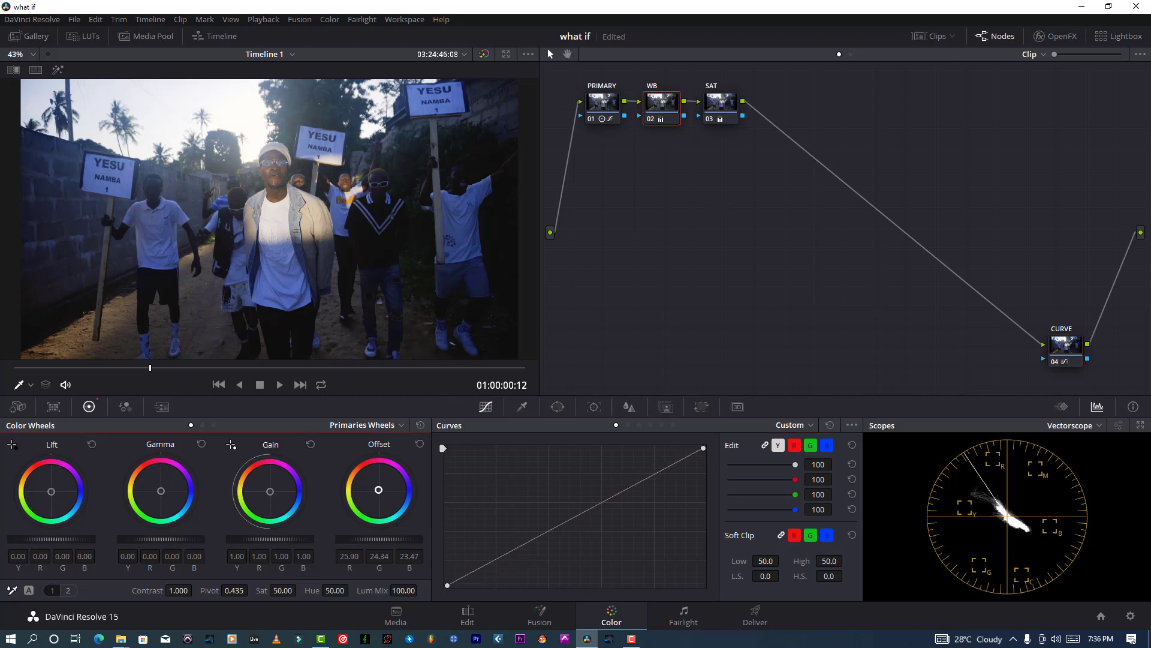
{"action": "left_click", "coordinate": [651, 120]}
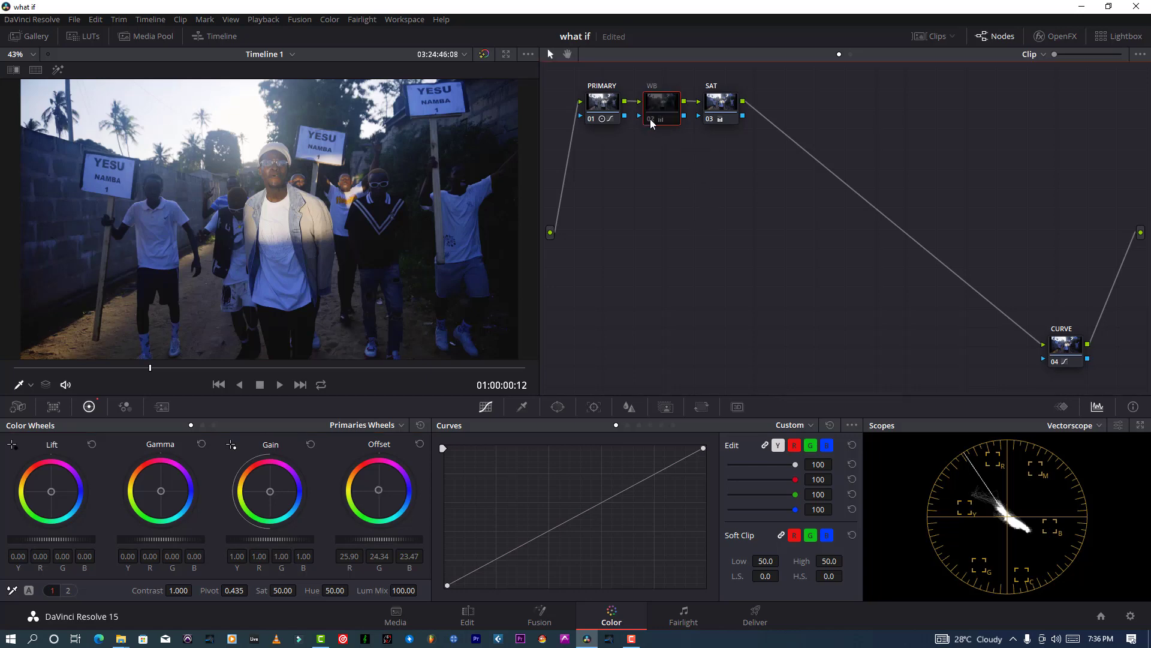
{"action": "left_click", "coordinate": [650, 120]}
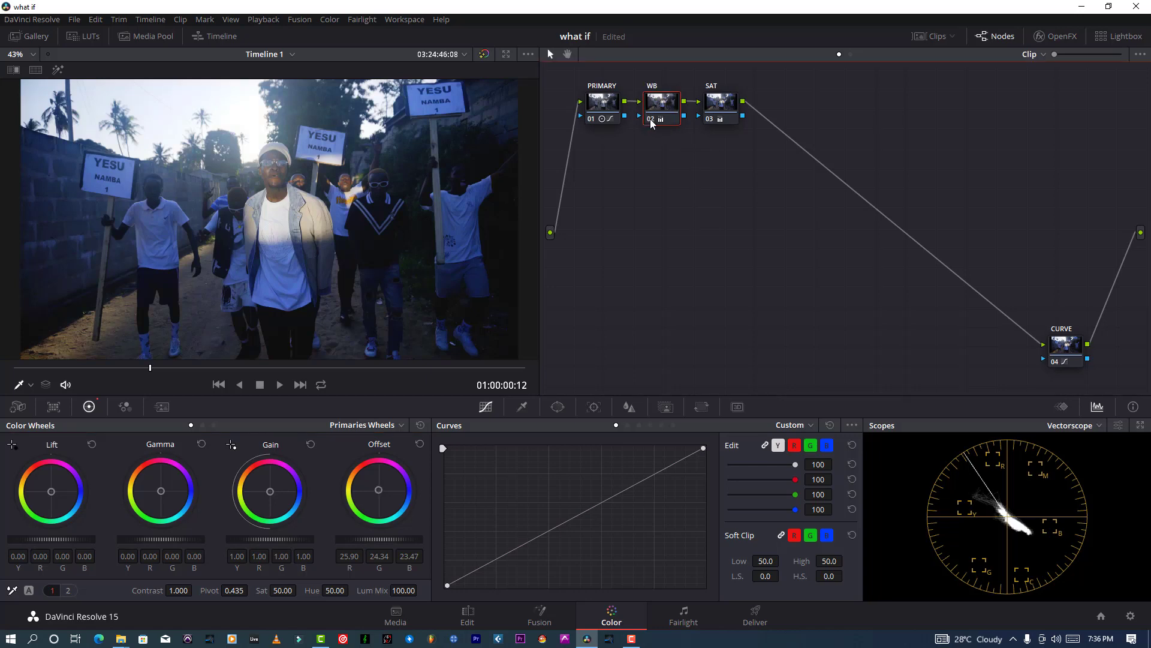
{"action": "left_click", "coordinate": [74, 20]}
{"action": "left_click", "coordinate": [96, 86]}
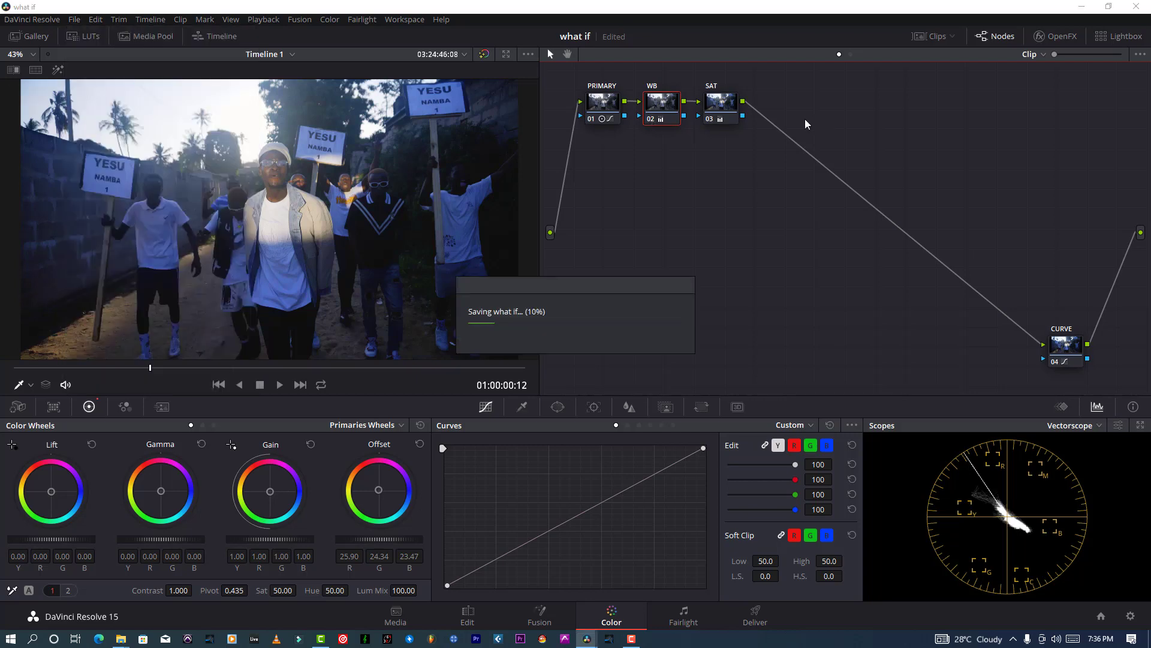
Step: Add a serial node after SAT, move it below the first row, label it SAT 2 and save the project
{"action": "left_click", "coordinate": [728, 106]}
{"action": "key", "text": "alt+s"}
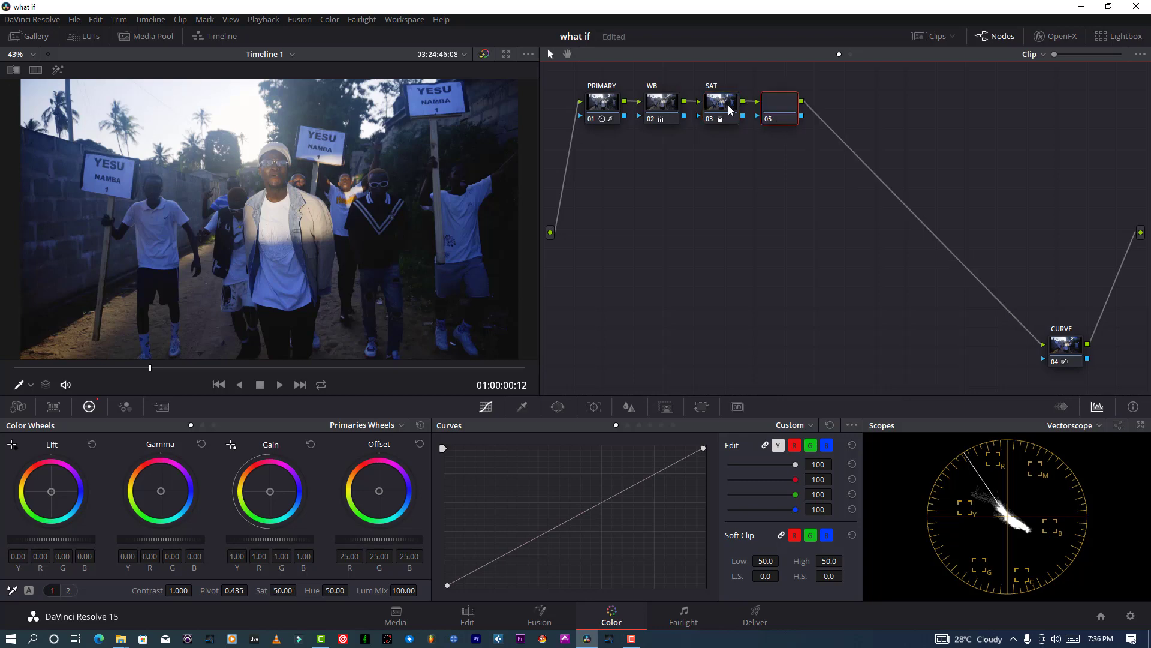
{"action": "left_click_drag", "start_coordinate": [769, 114], "coordinate": [769, 213]}
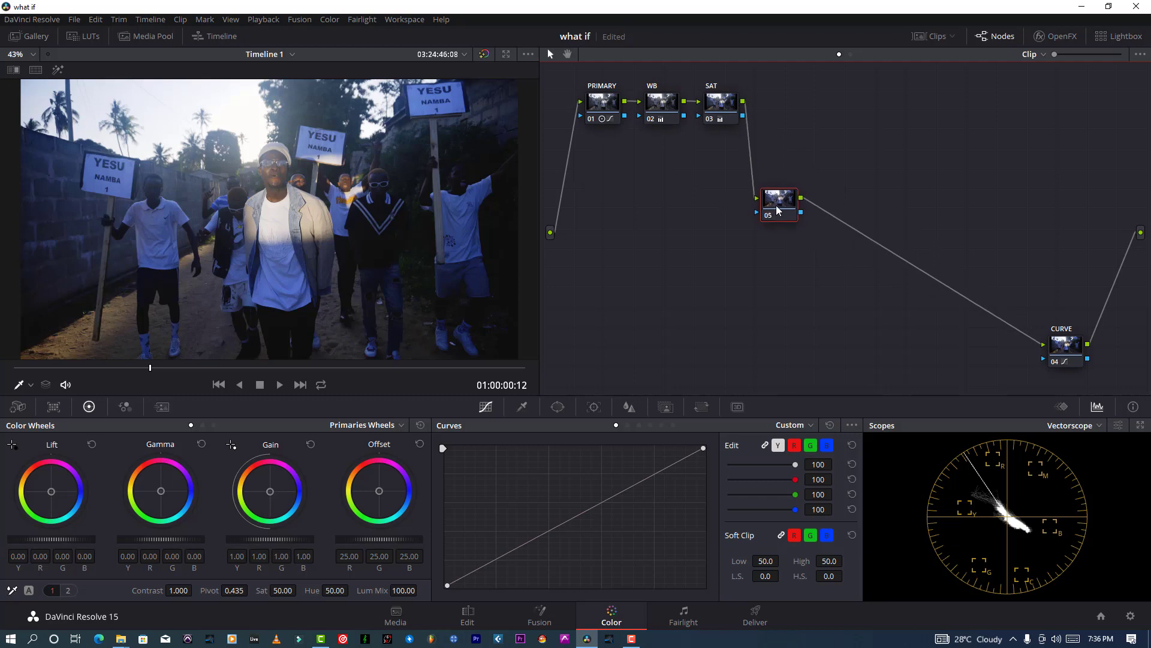
{"action": "right_click", "coordinate": [774, 209]}
{"action": "left_click", "coordinate": [808, 235]}
{"action": "type", "text": "SAT 2"}
{"action": "key", "text": "ctrl+s"}
Step: Set SAT 2's saturation to 100, add Hue Vs Sat points from yellow to blue, and set the yellow point's saturation to 0.50
{"action": "left_click_drag", "start_coordinate": [278, 590], "coordinate": [299, 590]}
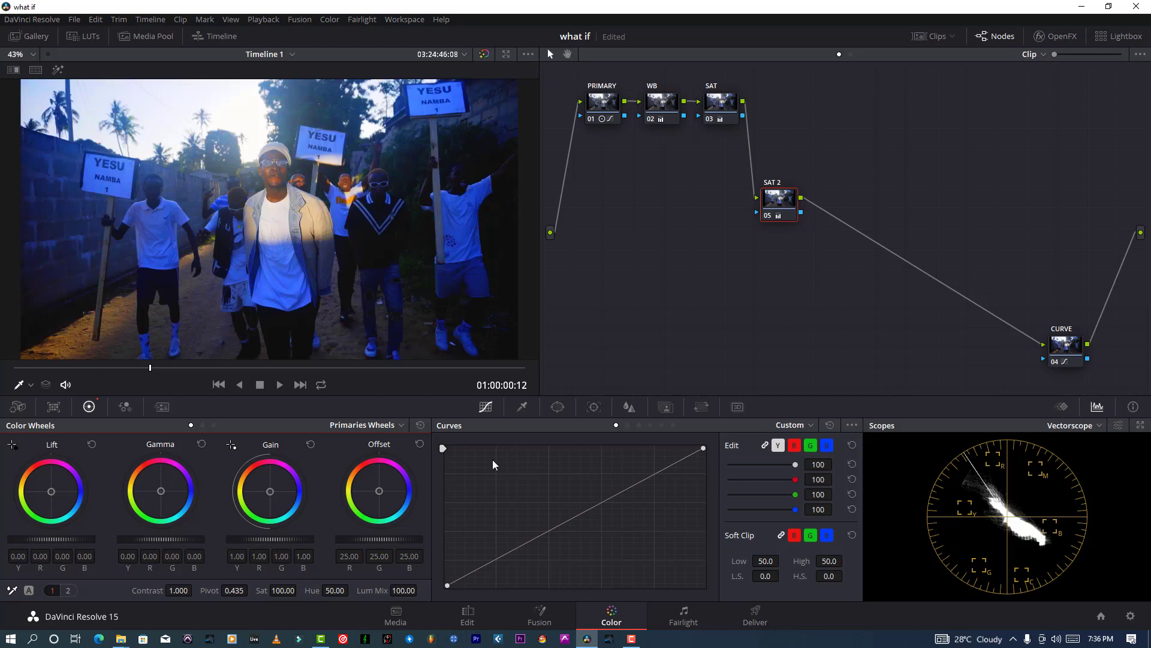
{"action": "left_click", "coordinate": [638, 424]}
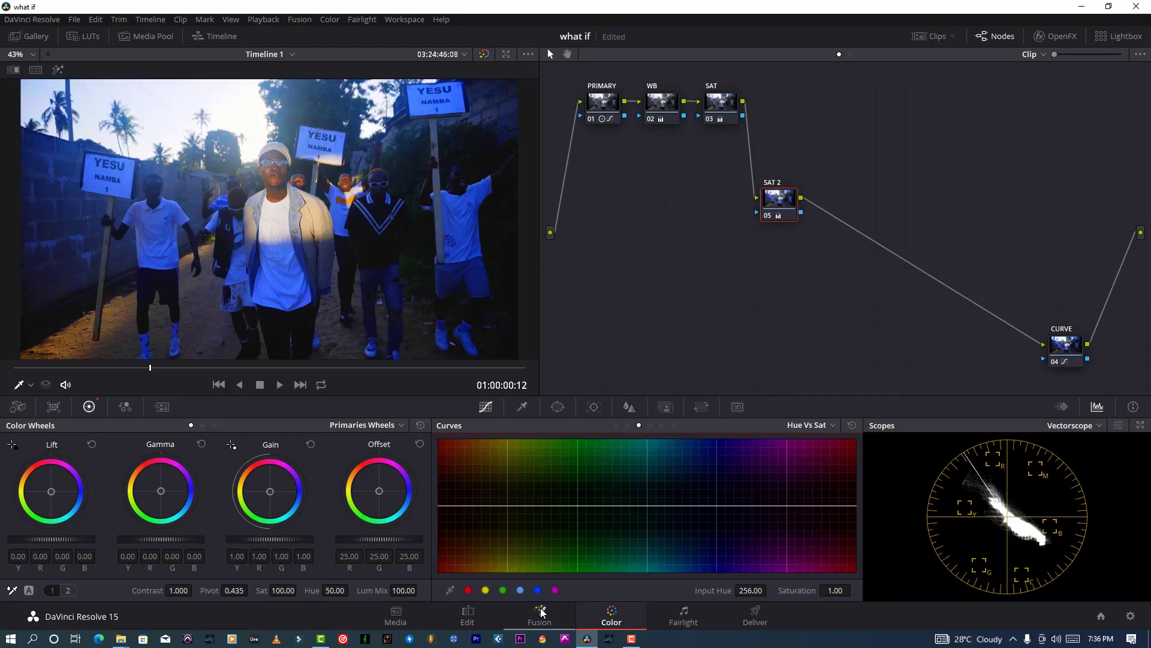
{"action": "left_click", "coordinate": [504, 589]}
{"action": "left_click", "coordinate": [521, 589]}
{"action": "left_click", "coordinate": [647, 506]}
{"action": "type", "text": "0.5"}
{"action": "key", "text": "Return"}
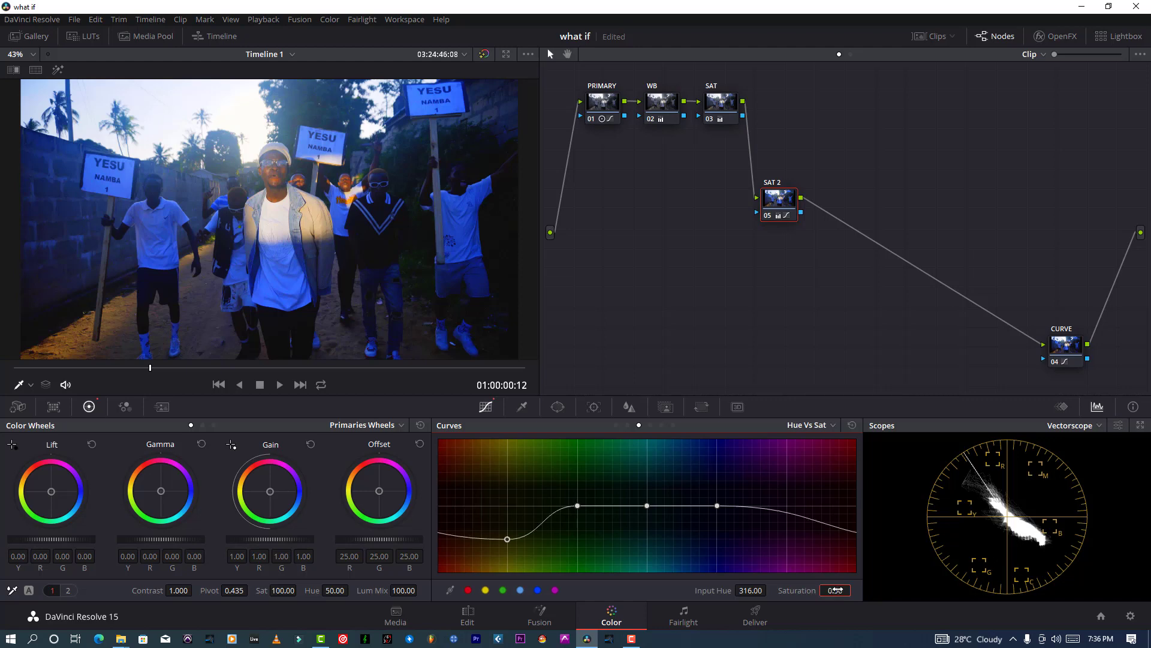
Step: Set the blue point's saturation to 0.50 on SAT 2's Hue Vs Sat curve and save the project
{"action": "left_click", "coordinate": [718, 507]}
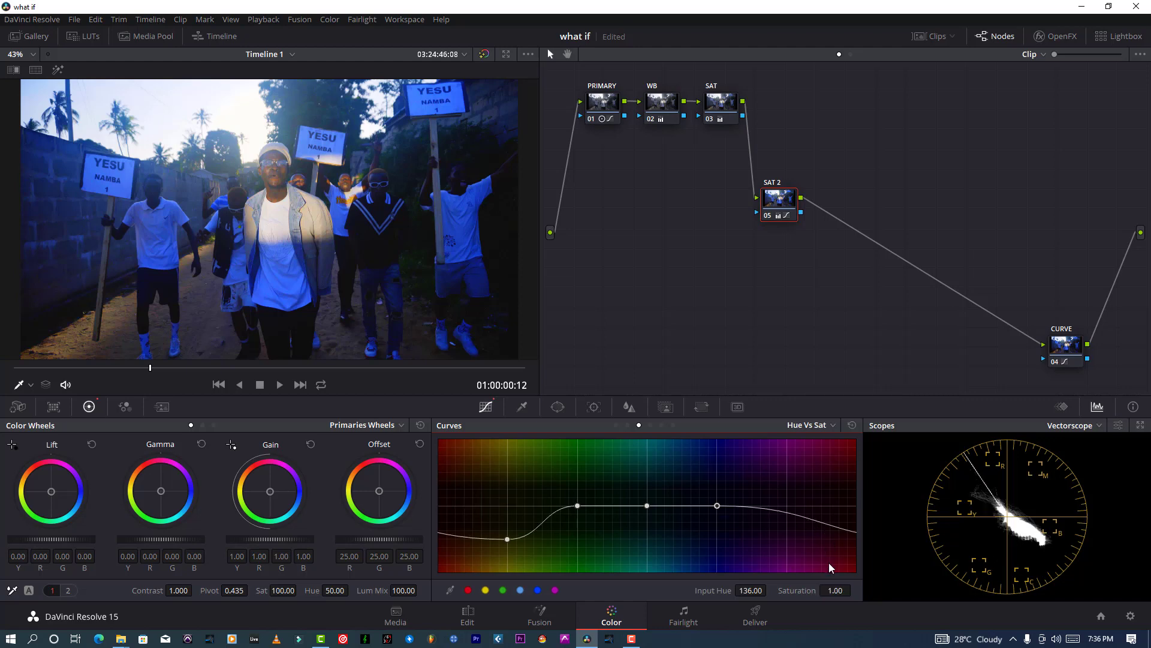
{"action": "left_click", "coordinate": [826, 588]}
{"action": "type", "text": "0.5"}
{"action": "key", "text": "Return"}
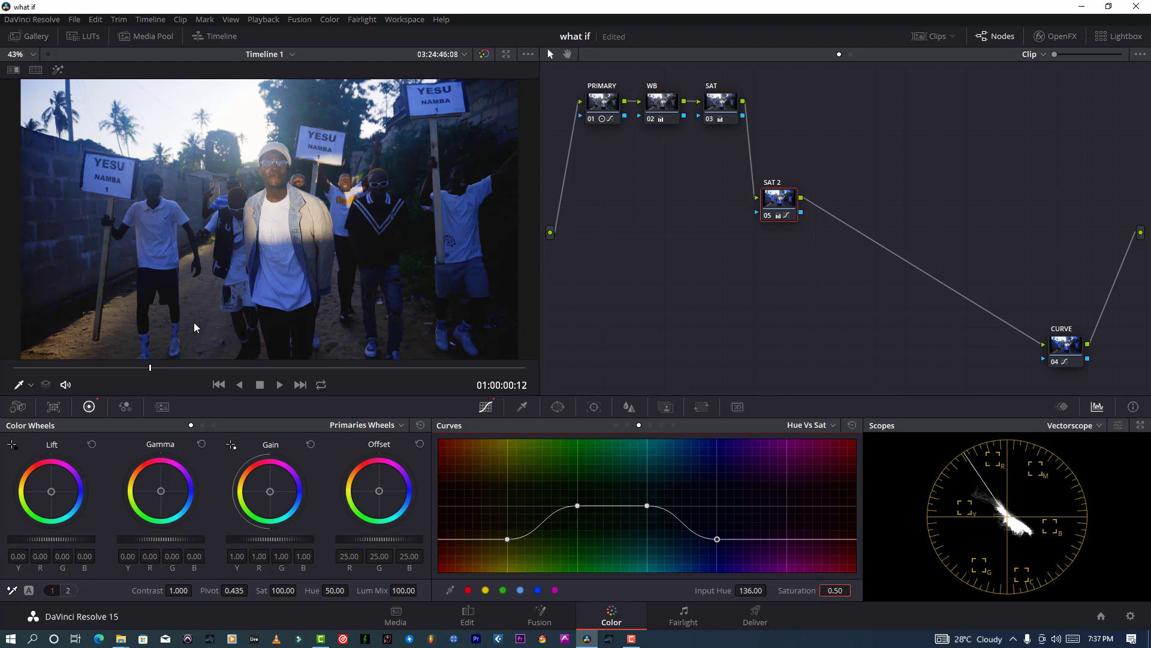
{"action": "left_click", "coordinate": [74, 19]}
{"action": "left_click", "coordinate": [96, 86]}
Step: Add a serial node after SAT 2, save the project, and label the new node FIXER
{"action": "left_click", "coordinate": [768, 219]}
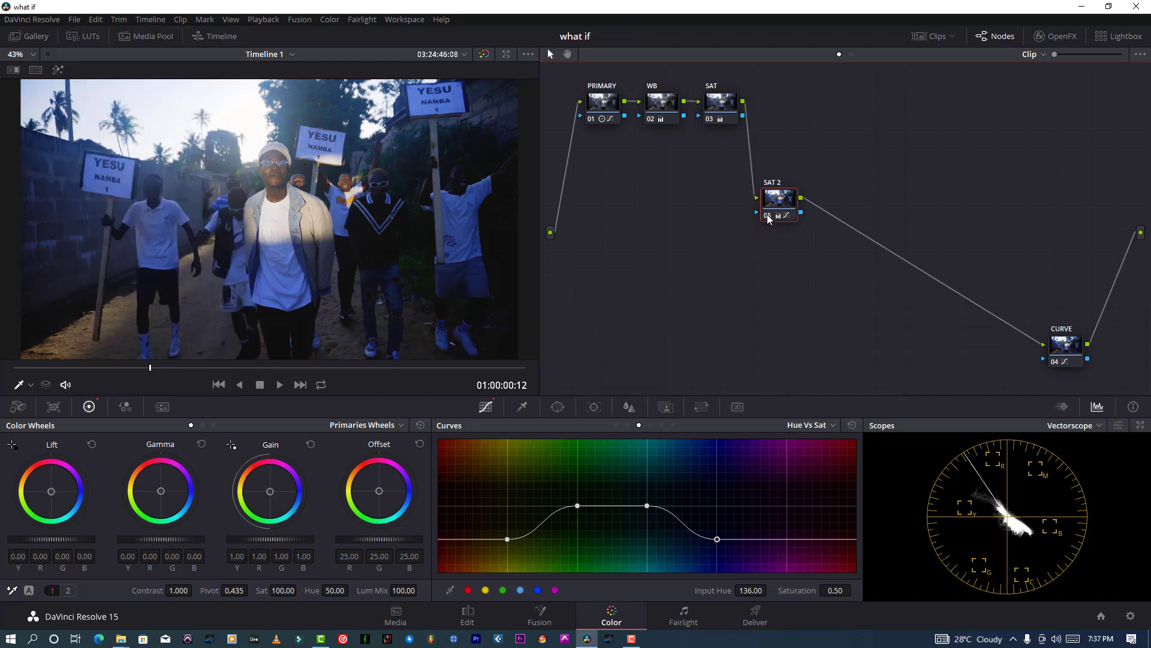
{"action": "key", "text": "ctrl+d"}
{"action": "key", "text": "alt+s"}
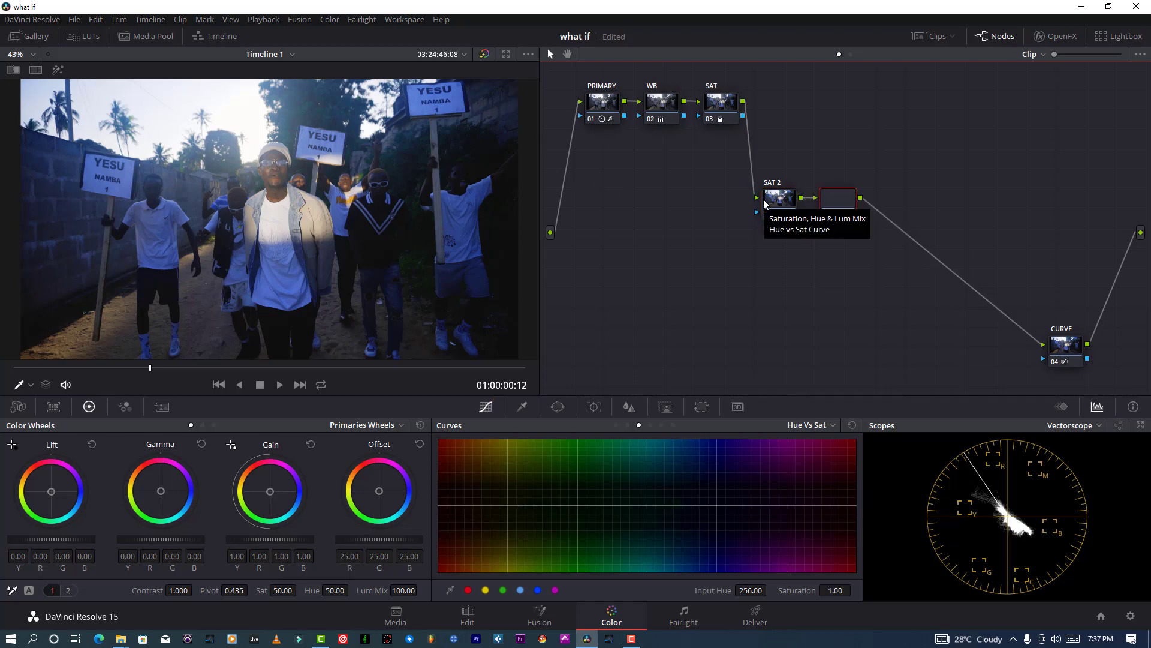
{"action": "key", "text": "ctrl+s"}
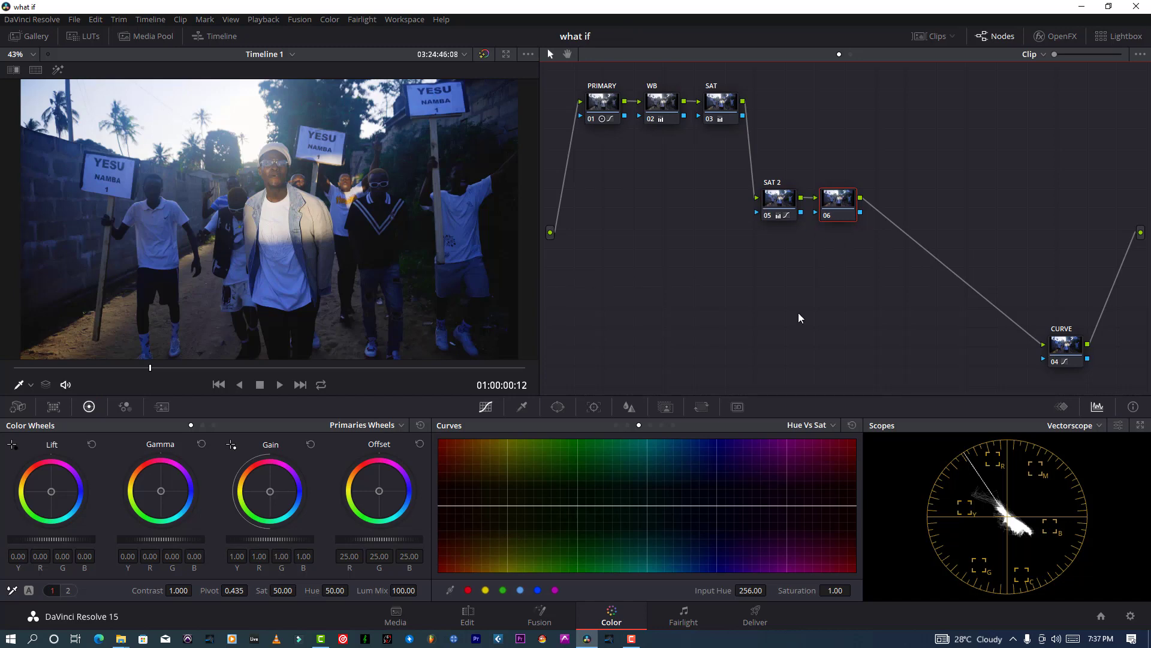
{"action": "right_click", "coordinate": [831, 204]}
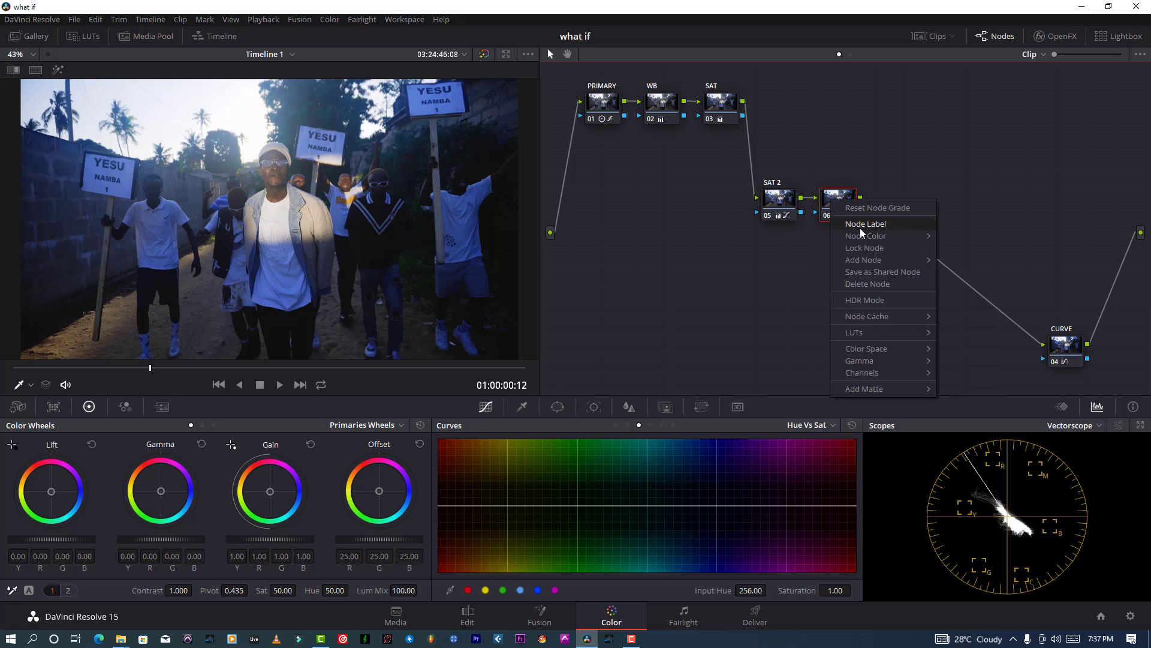
{"action": "left_click", "coordinate": [861, 229]}
{"action": "type", "text": "FIXER"}
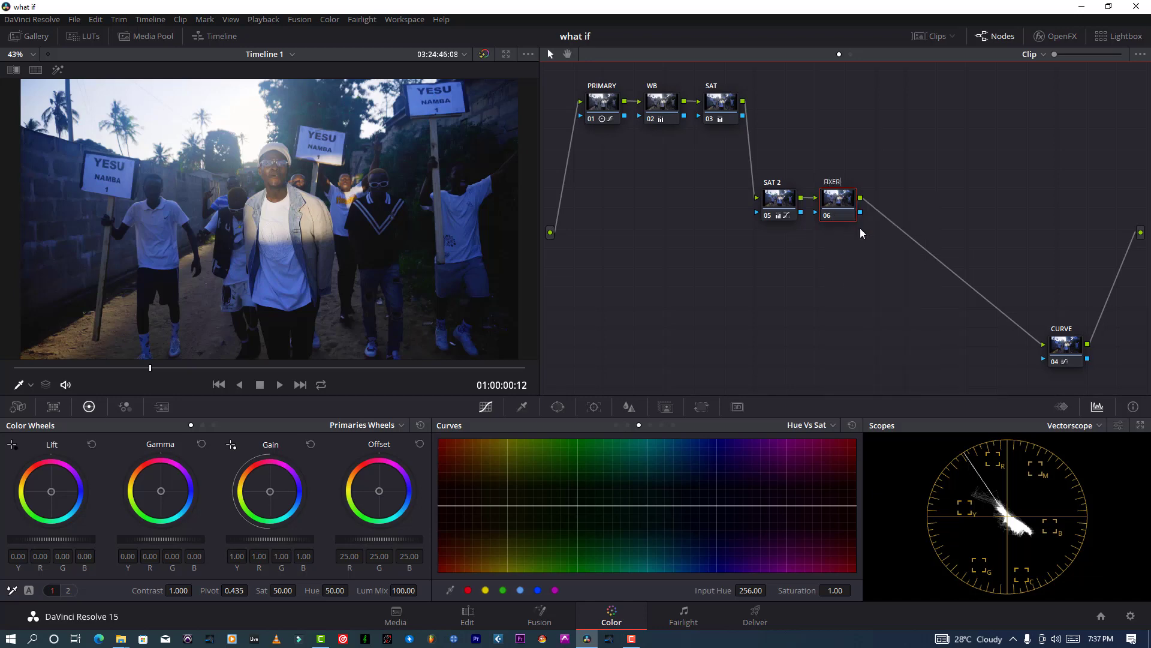
{"action": "key", "text": "Return"}
Step: Add a small circle window on the FIXER node over the front man's facial skin, at Pan 49.92 and Tilt 52.25, and save the project
{"action": "left_click", "coordinate": [558, 407]}
{"action": "left_click_drag", "start_coordinate": [767, 524], "coordinate": [756, 524]}
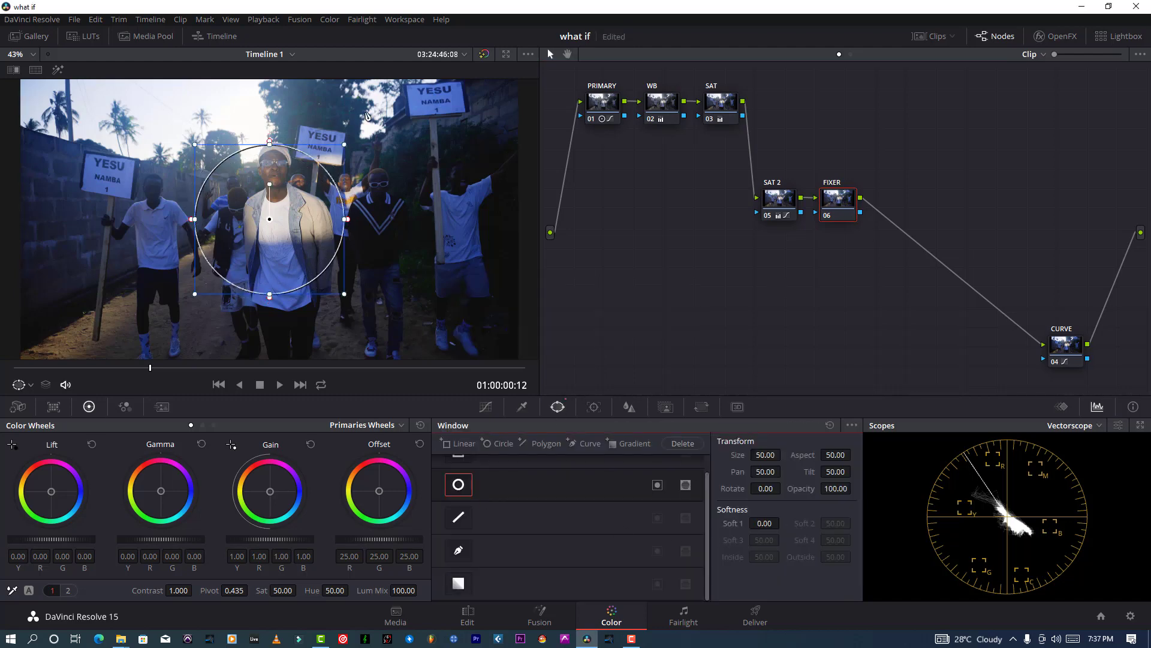
{"action": "scroll", "coordinate": [300, 189], "scroll_direction": "up", "scroll_amount": 2}
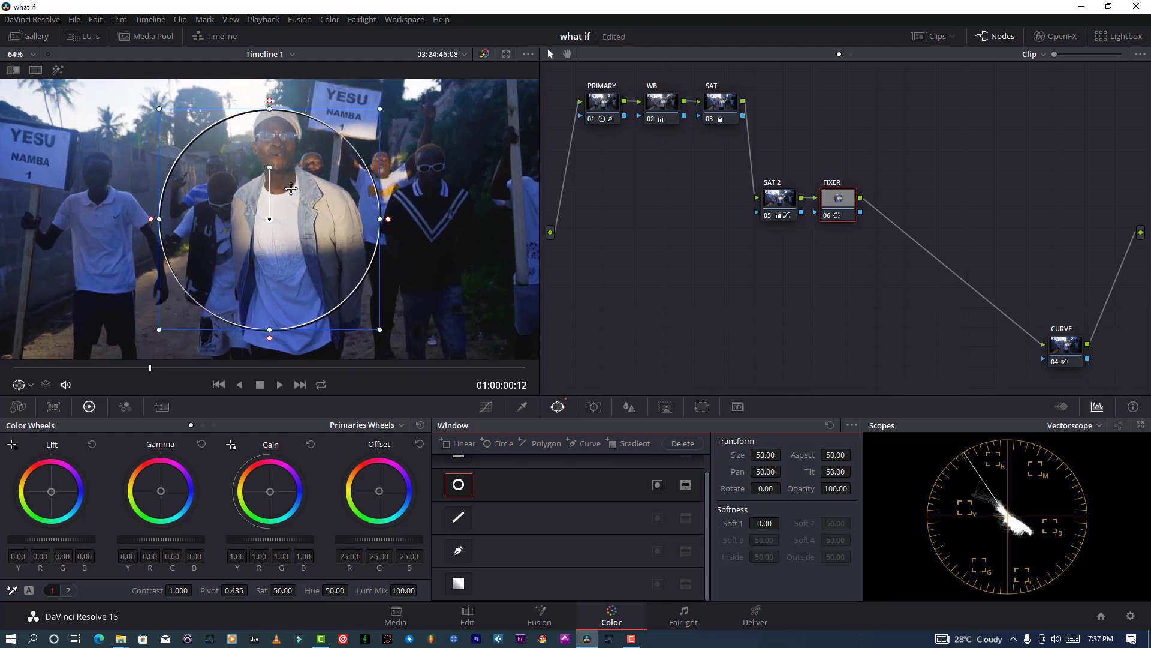
{"action": "left_click_drag", "start_coordinate": [380, 109], "coordinate": [272, 176]}
{"action": "scroll", "coordinate": [275, 185], "scroll_direction": "up", "scroll_amount": 2}
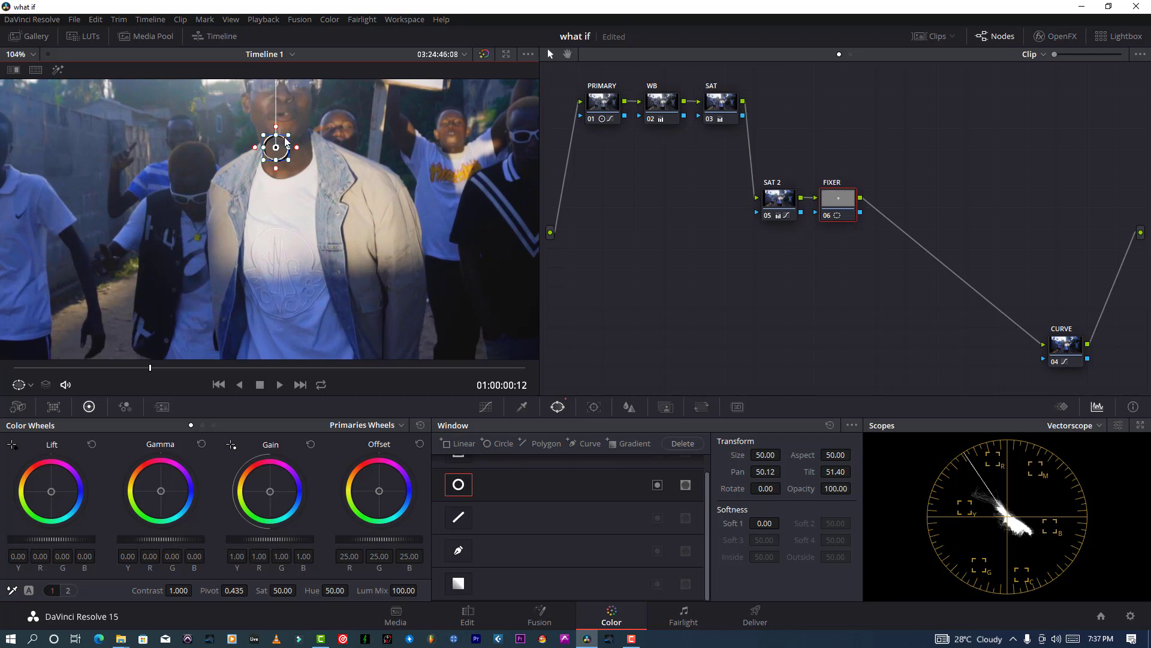
{"action": "left_click_drag", "start_coordinate": [277, 149], "coordinate": [266, 107]}
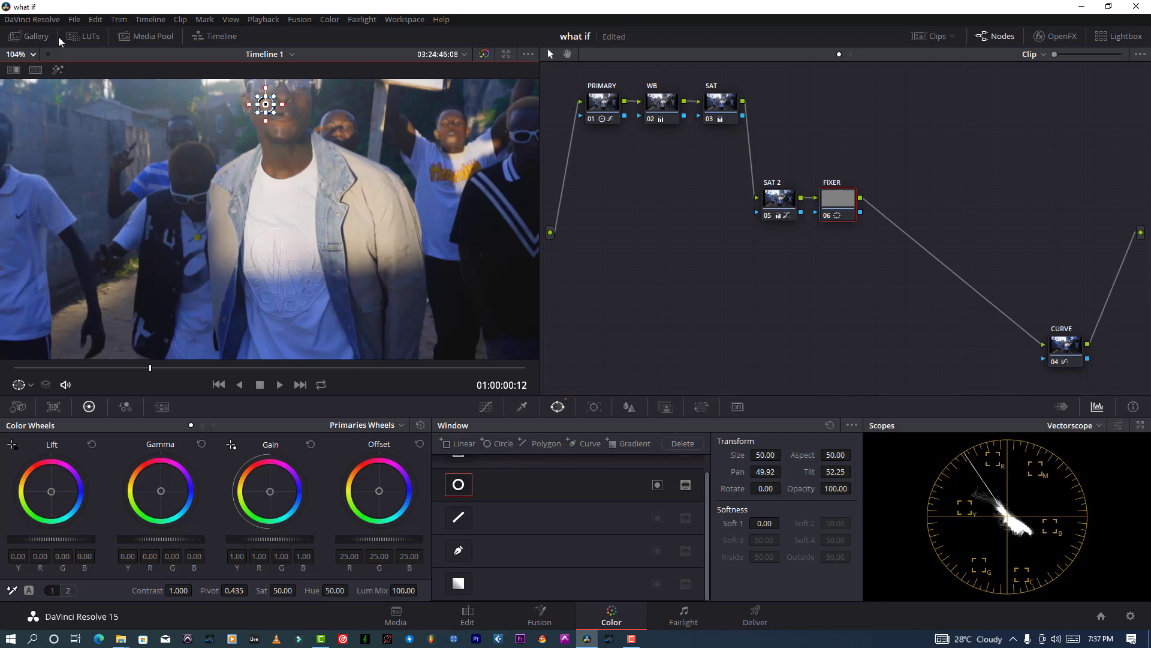
{"action": "left_click", "coordinate": [74, 20]}
{"action": "left_click", "coordinate": [94, 86]}
{"action": "left_click", "coordinate": [74, 24]}
{"action": "left_click", "coordinate": [88, 80]}
Step: Highlight only the windowed skin patch and check its trace against the vectorscope's skin tone line
{"action": "left_click", "coordinate": [1092, 423]}
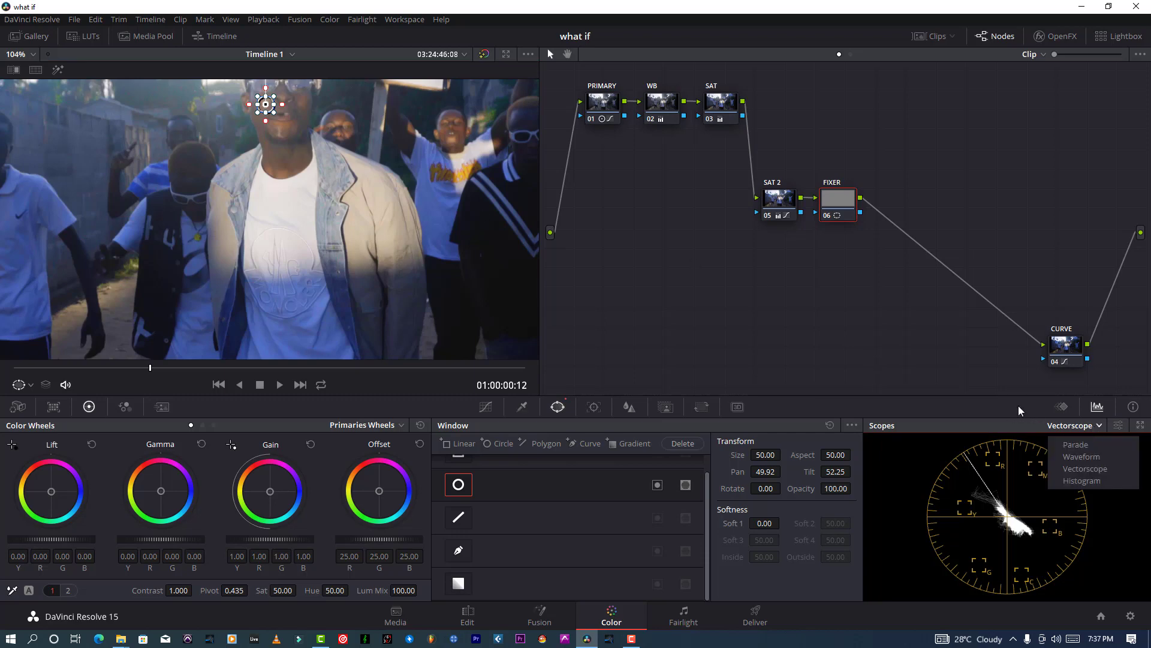
{"action": "left_click", "coordinate": [973, 375]}
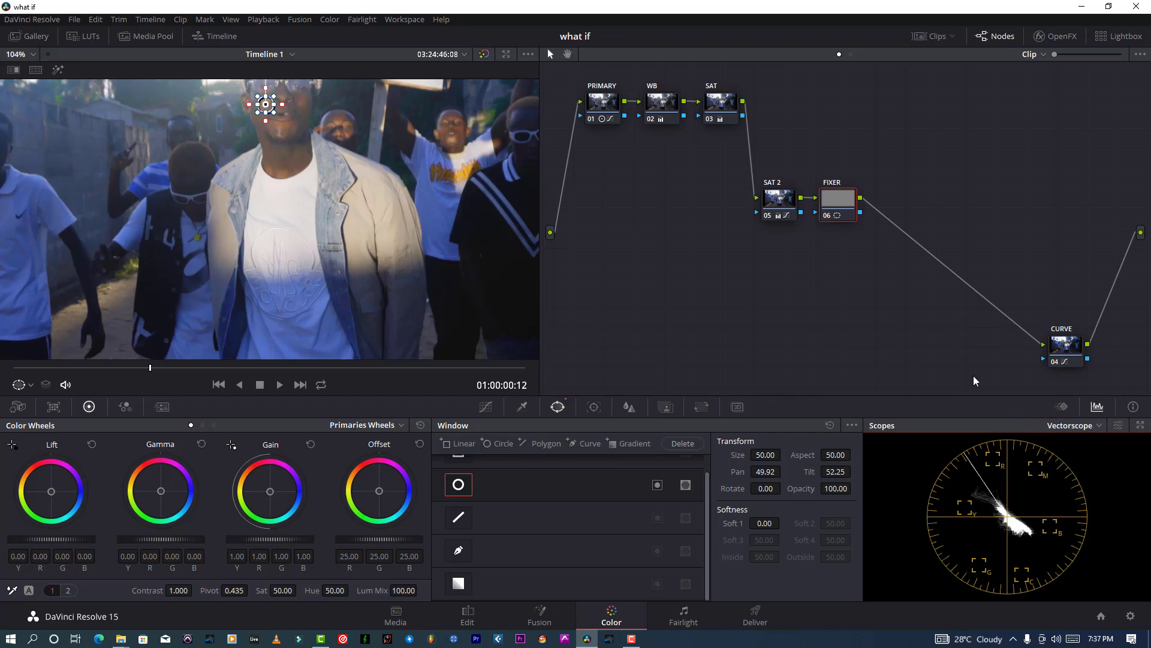
{"action": "left_click", "coordinate": [63, 71]}
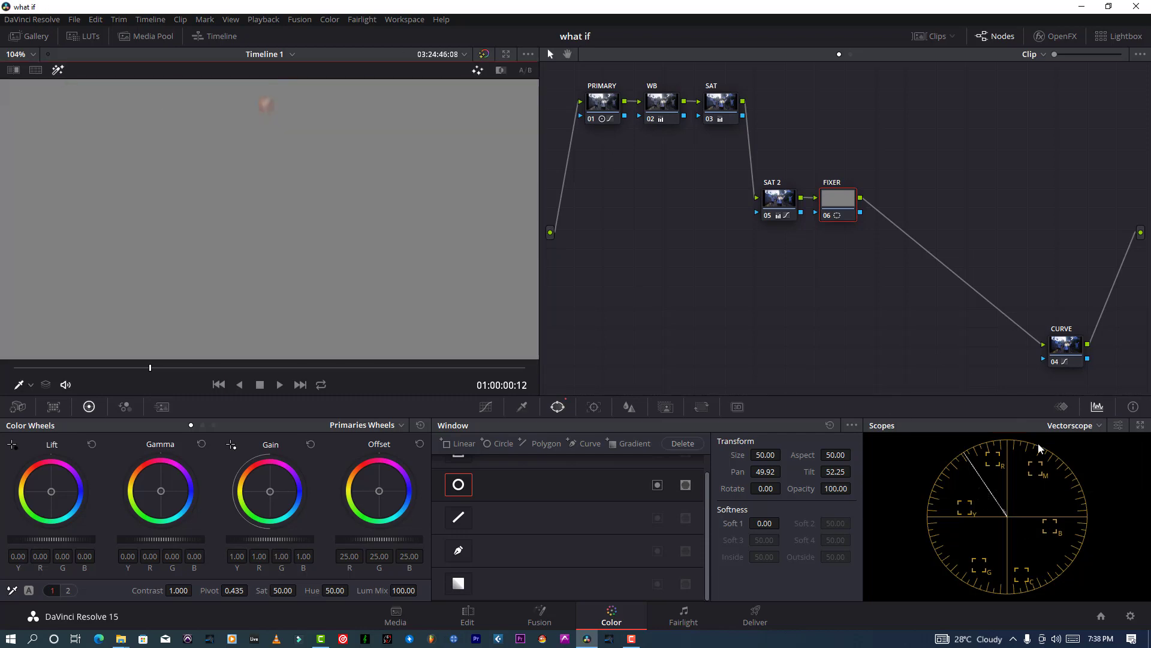
{"action": "left_click", "coordinate": [1118, 426]}
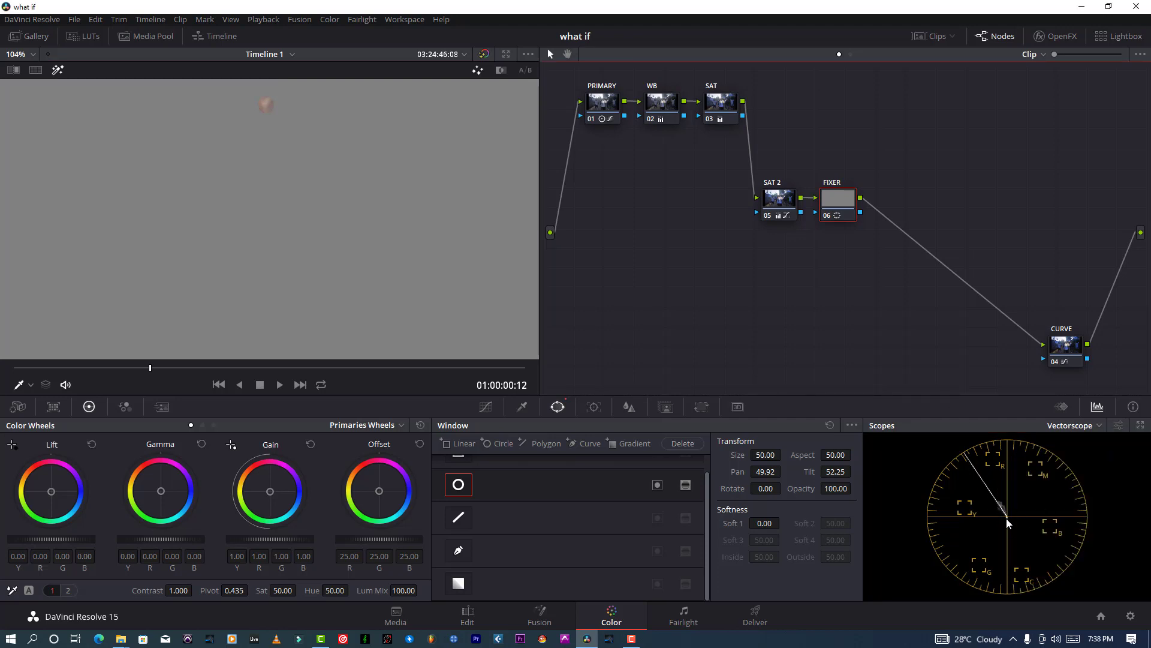
Step: Sample the highlighted skin on FIXER's Hue Vs Hue curve, add red hue points, and nudge the reddish point slightly downward
{"action": "left_click", "coordinate": [486, 407]}
{"action": "left_click", "coordinate": [627, 427]}
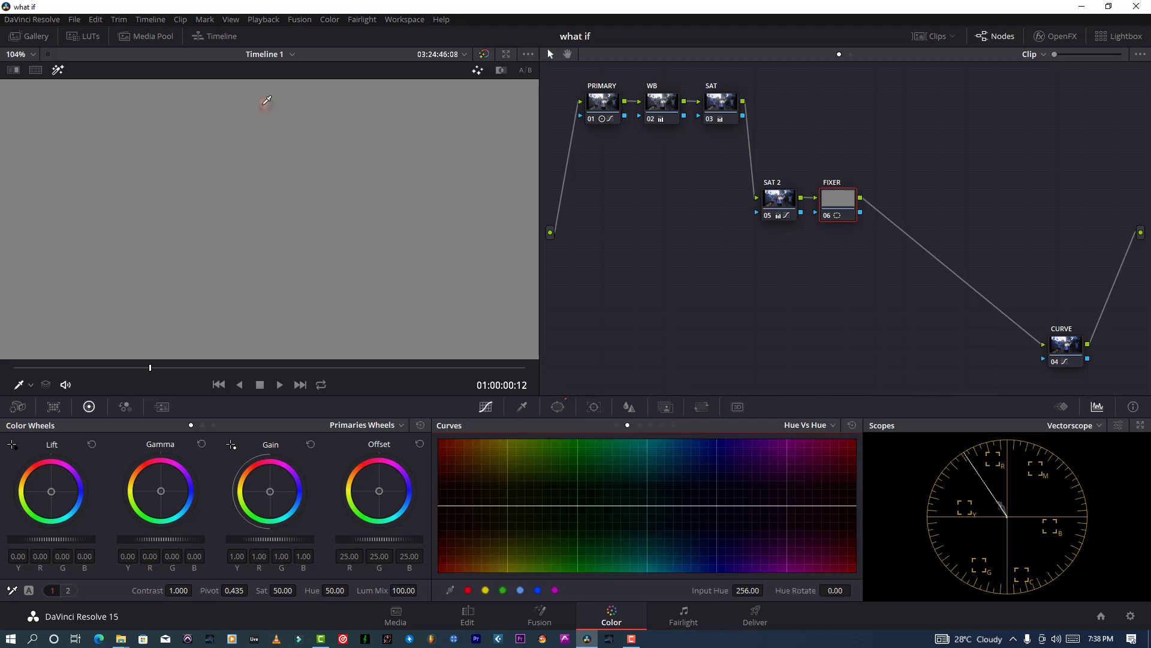
{"action": "left_click", "coordinate": [267, 100]}
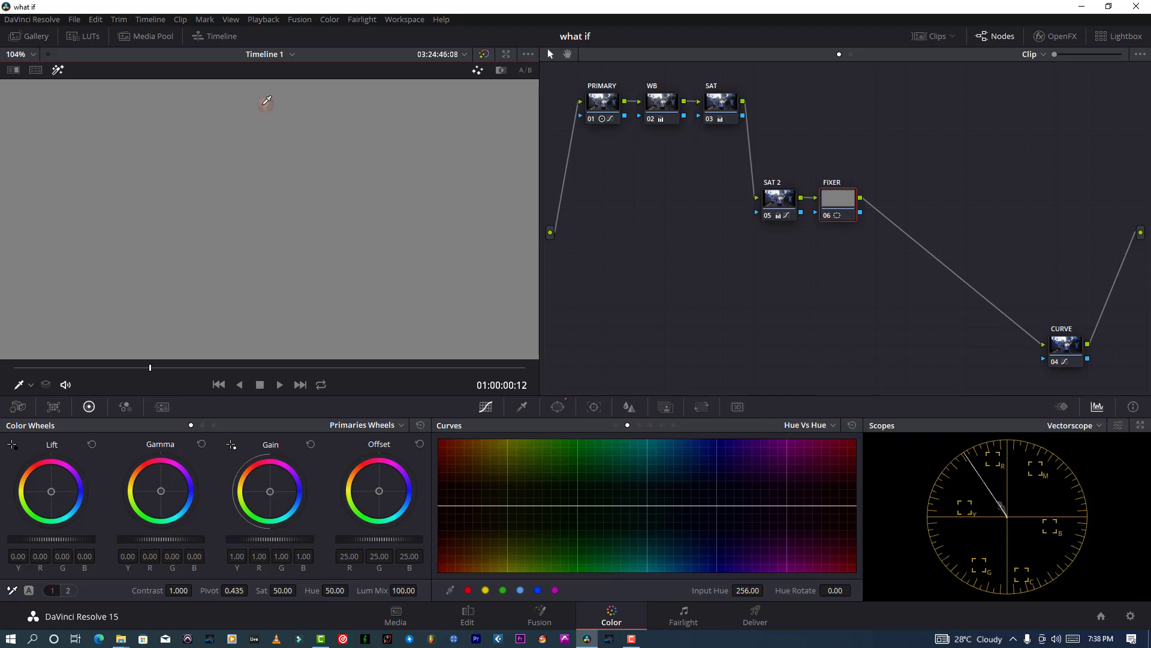
{"action": "left_click", "coordinate": [469, 592]}
{"action": "left_click", "coordinate": [441, 506]}
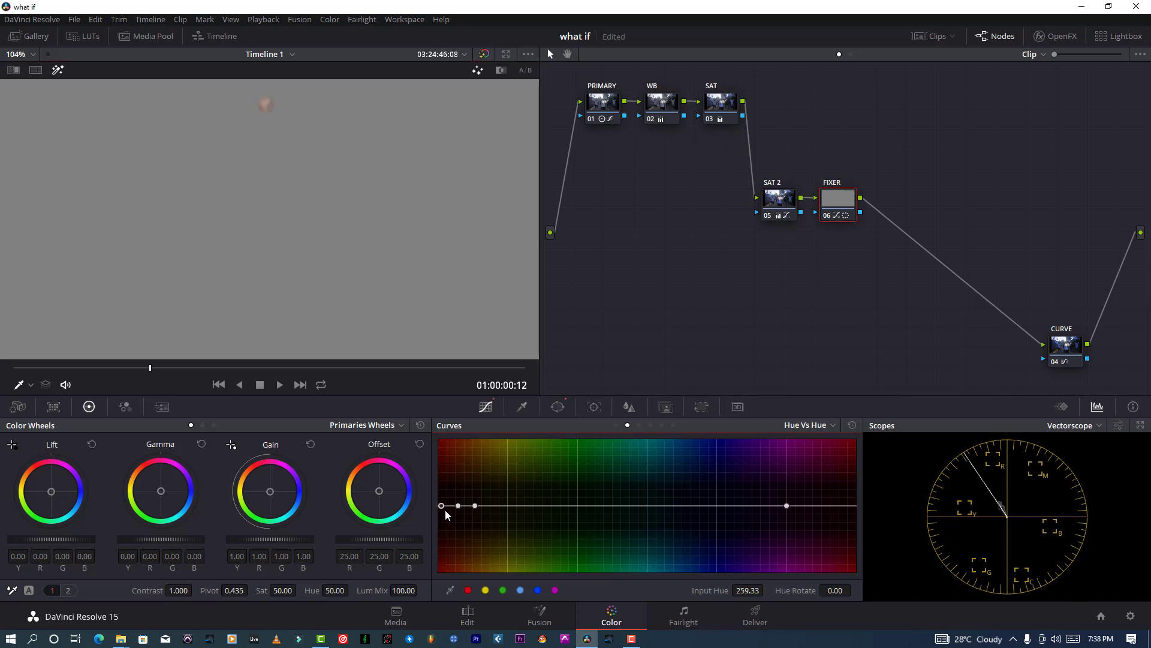
{"action": "left_click_drag", "start_coordinate": [445, 510], "coordinate": [446, 514]}
Step: Turn off FIXER's circle window and the highlight view so the hue correction applies to the whole image
{"action": "left_click", "coordinate": [557, 407]}
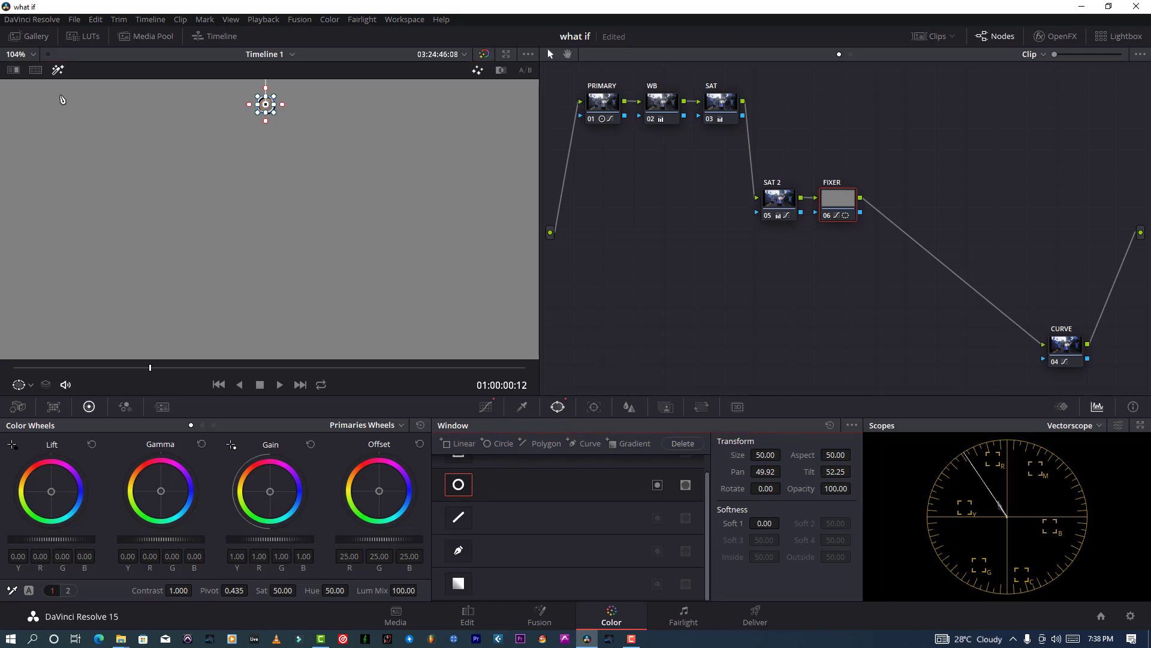
{"action": "left_click", "coordinate": [460, 486]}
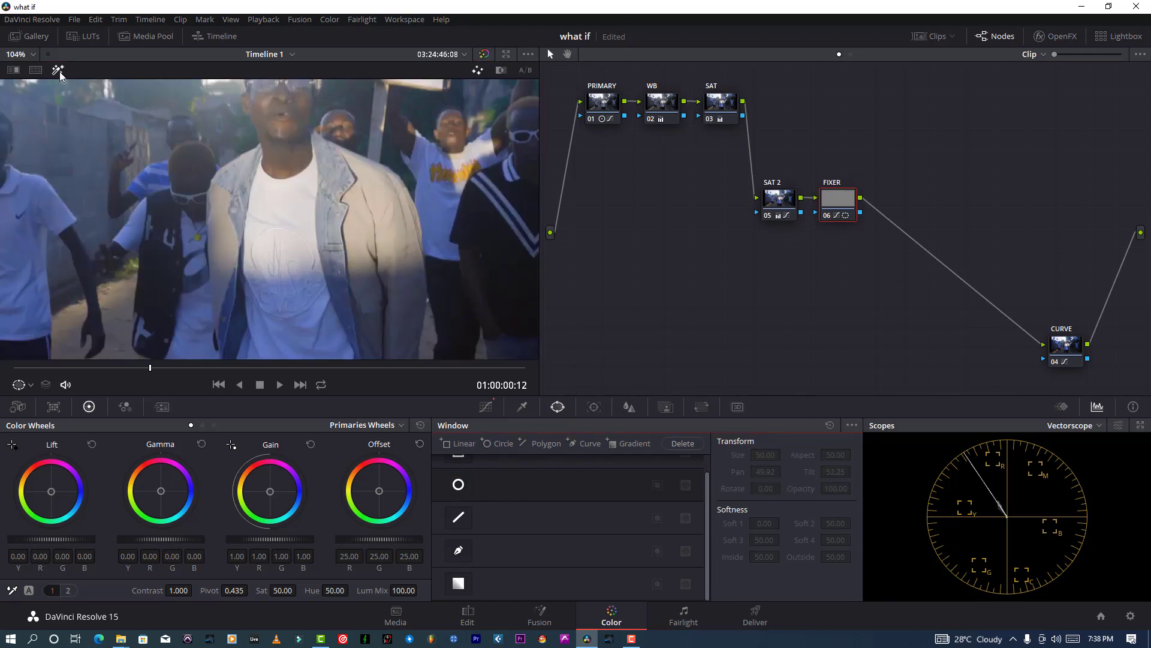
{"action": "scroll", "coordinate": [322, 238], "scroll_direction": "down", "scroll_amount": 2}
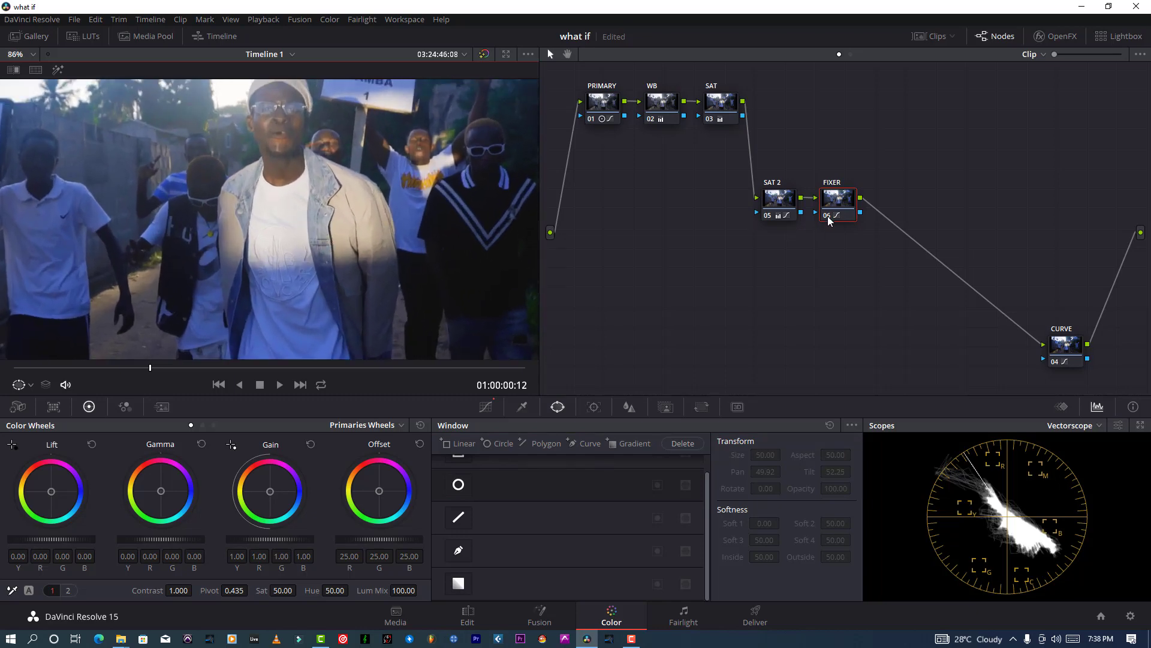
Step: Check FIXER's effect on the image and view the waveform scope before returning to the vectorscope
{"action": "left_click", "coordinate": [828, 216]}
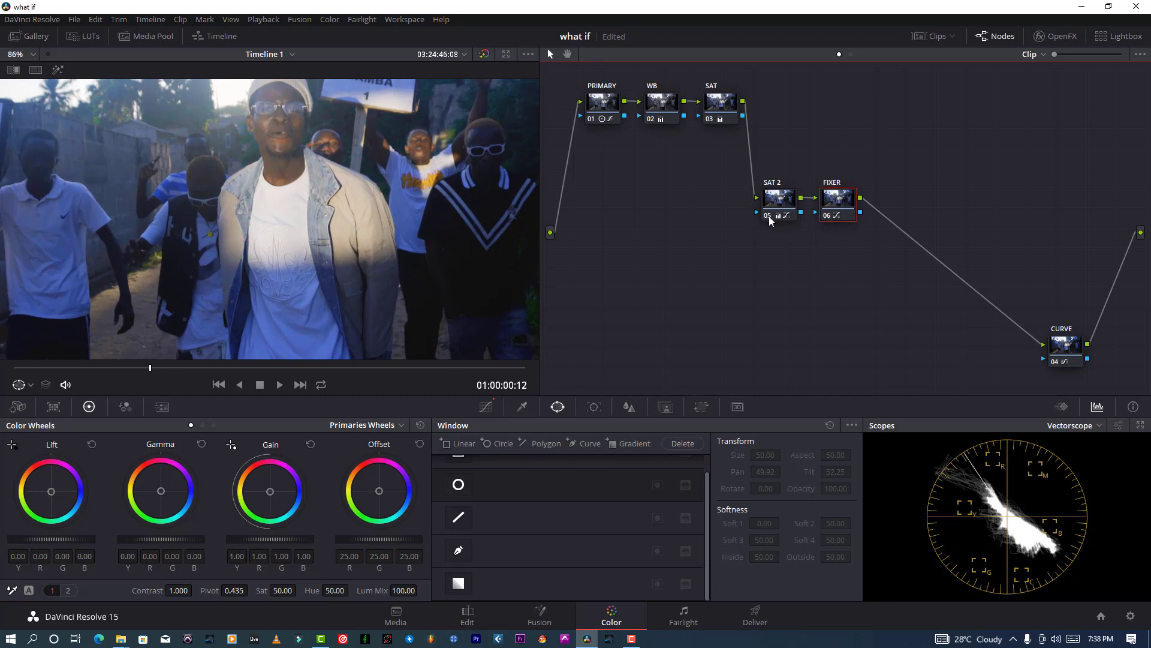
{"action": "scroll", "coordinate": [280, 223], "scroll_direction": "down", "scroll_amount": 3}
{"action": "left_click", "coordinate": [1080, 423]}
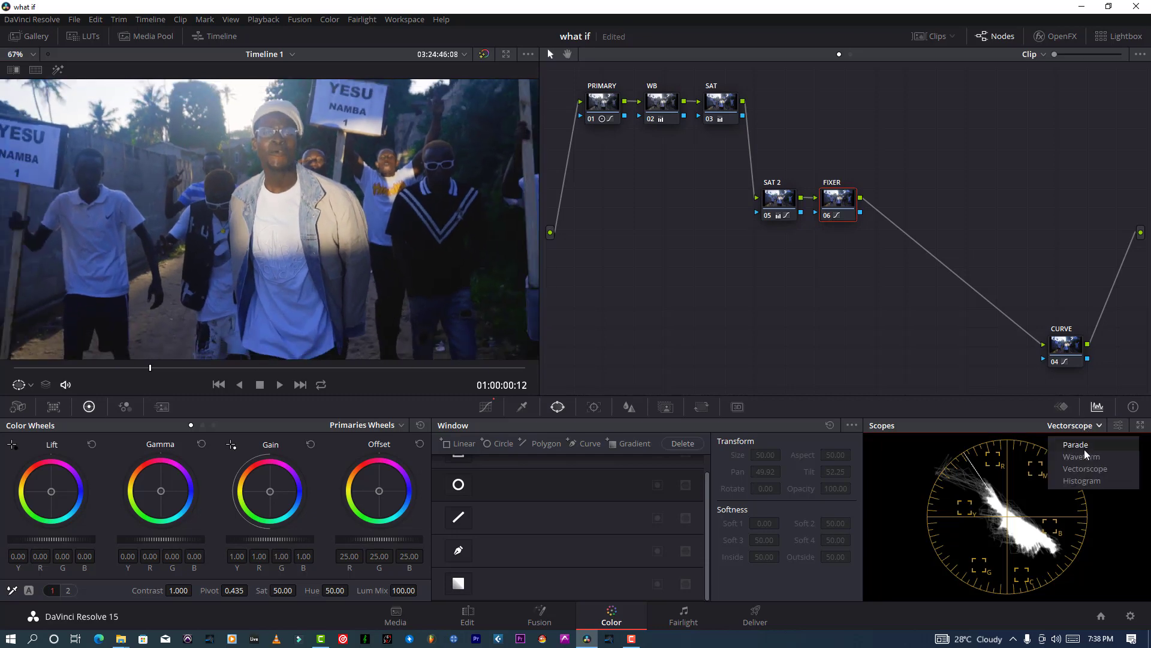
{"action": "left_click", "coordinate": [1084, 448]}
{"action": "left_click", "coordinate": [1118, 426]}
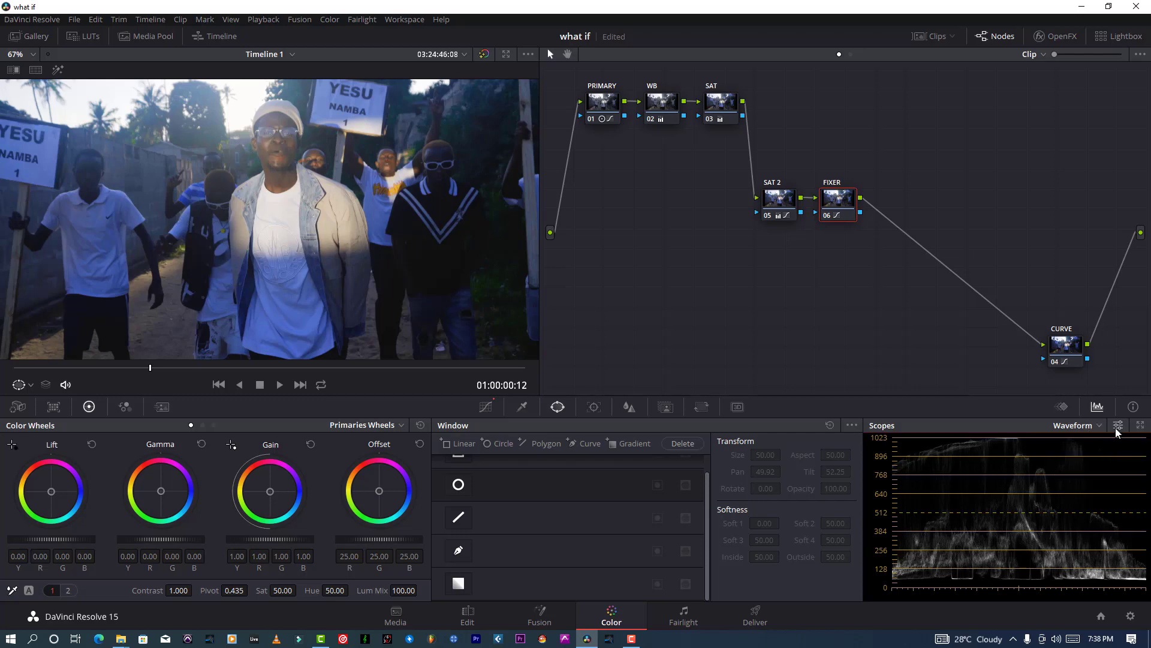
{"action": "left_click", "coordinate": [1102, 425]}
{"action": "left_click", "coordinate": [1092, 466]}
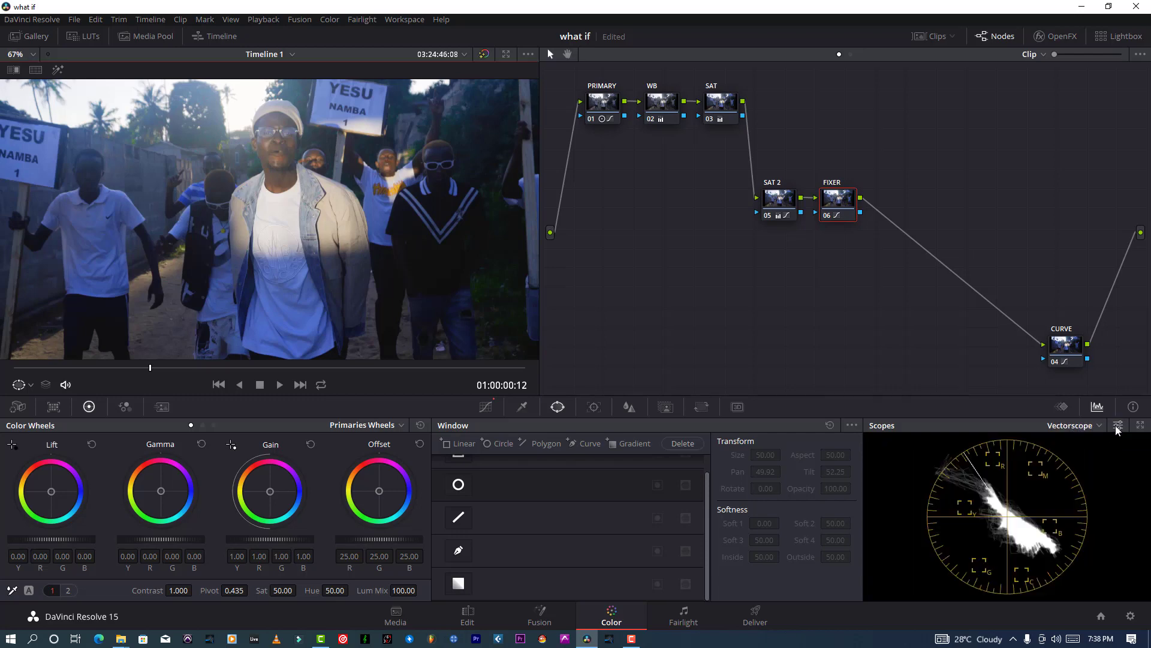
Step: Switch the vectorscope trace to its smaller, unmagnified scale and save the project
{"action": "left_click", "coordinate": [1117, 426]}
{"action": "left_click", "coordinate": [1030, 519]}
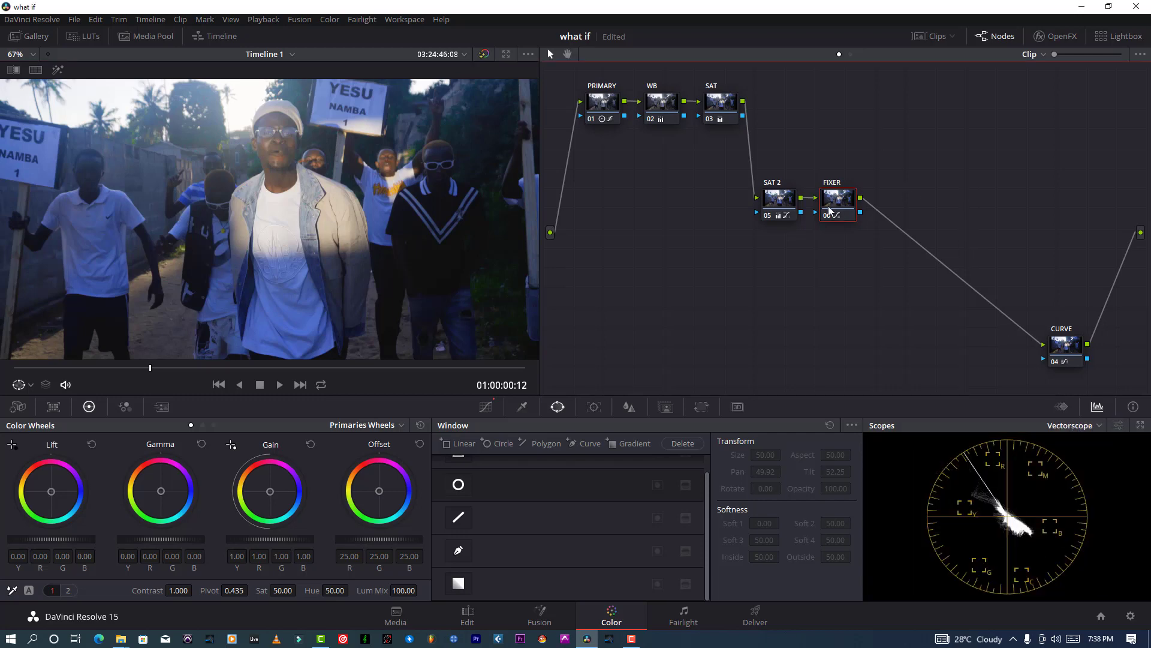
{"action": "scroll", "coordinate": [179, 154], "scroll_direction": "down", "scroll_amount": 2}
{"action": "left_click", "coordinate": [74, 19]}
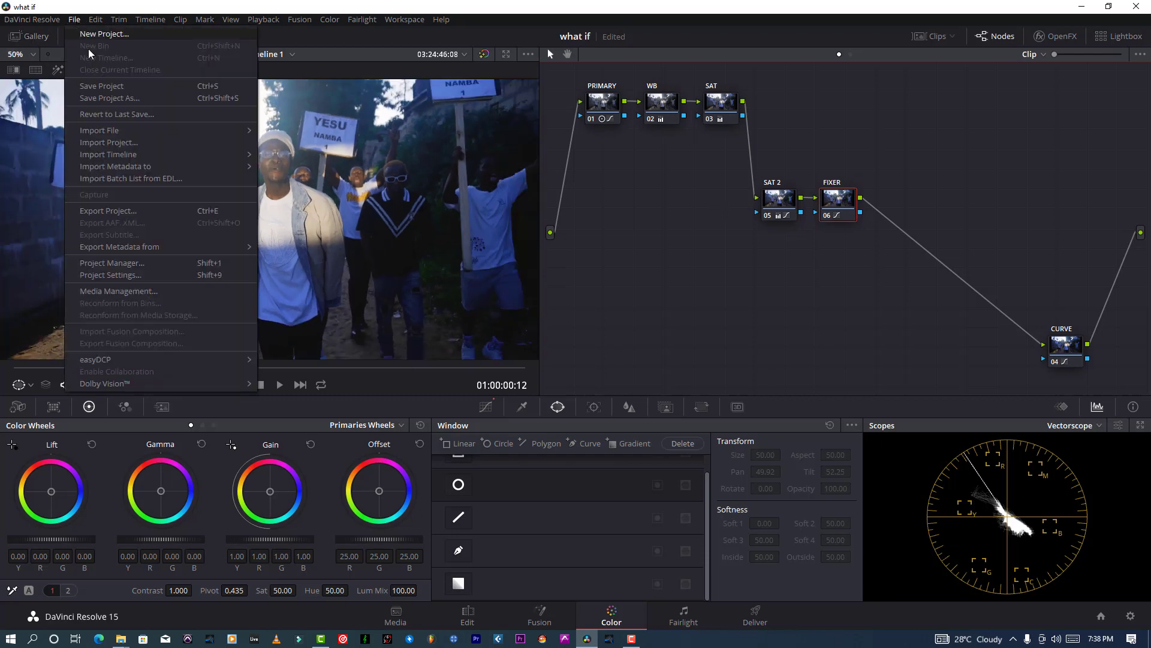
{"action": "left_click", "coordinate": [96, 86]}
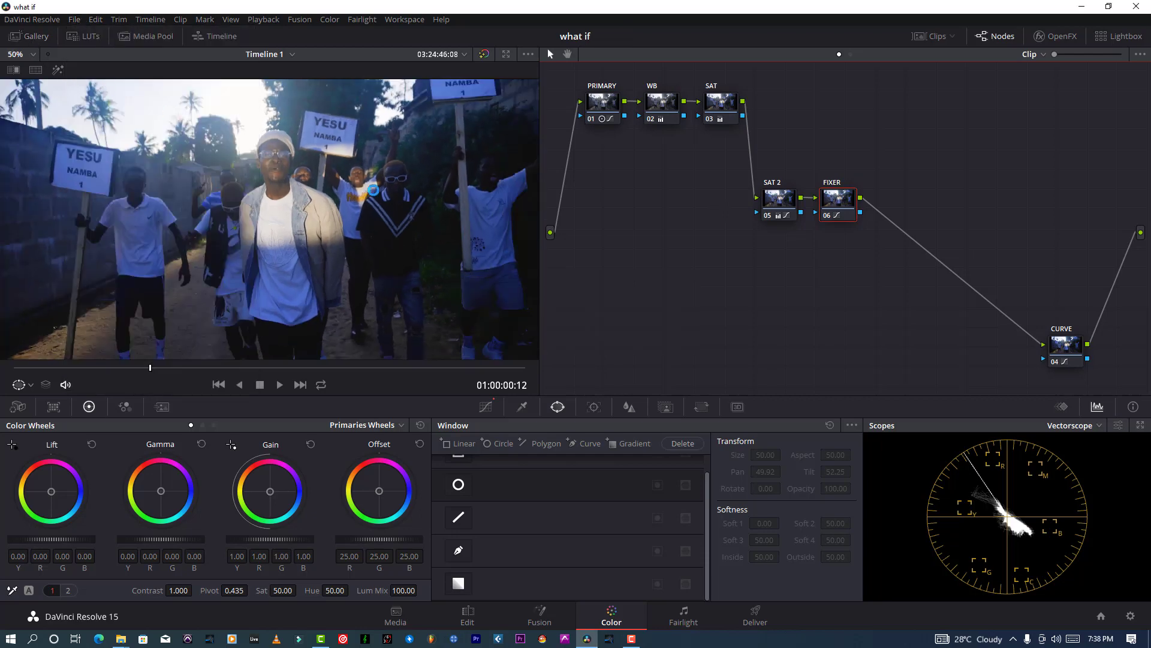
Step: Add a serial node after FIXER and label it LOOK
{"action": "key", "text": "alt+s"}
{"action": "right_click", "coordinate": [907, 217]}
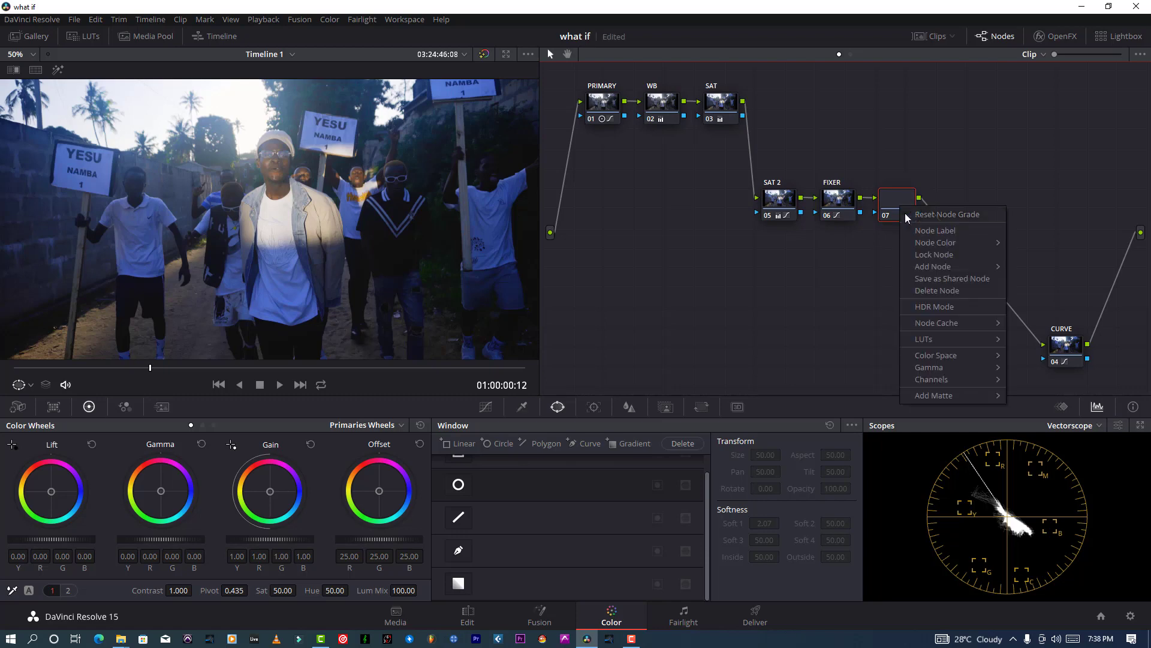
{"action": "left_click", "coordinate": [922, 228]}
{"action": "type", "text": "LOOK"}
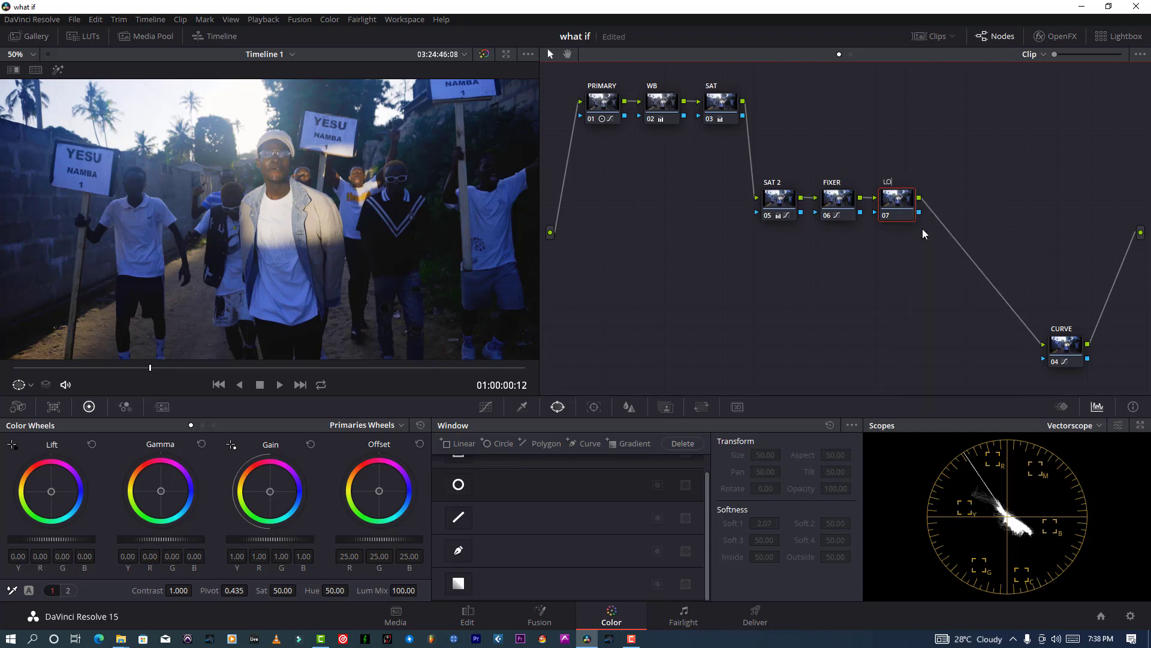
{"action": "key", "text": "Return"}
Step: Add a serial node after LOOK, label it SKINTONE, and save the project
{"action": "key", "text": "alt+s"}
{"action": "right_click", "coordinate": [945, 212]}
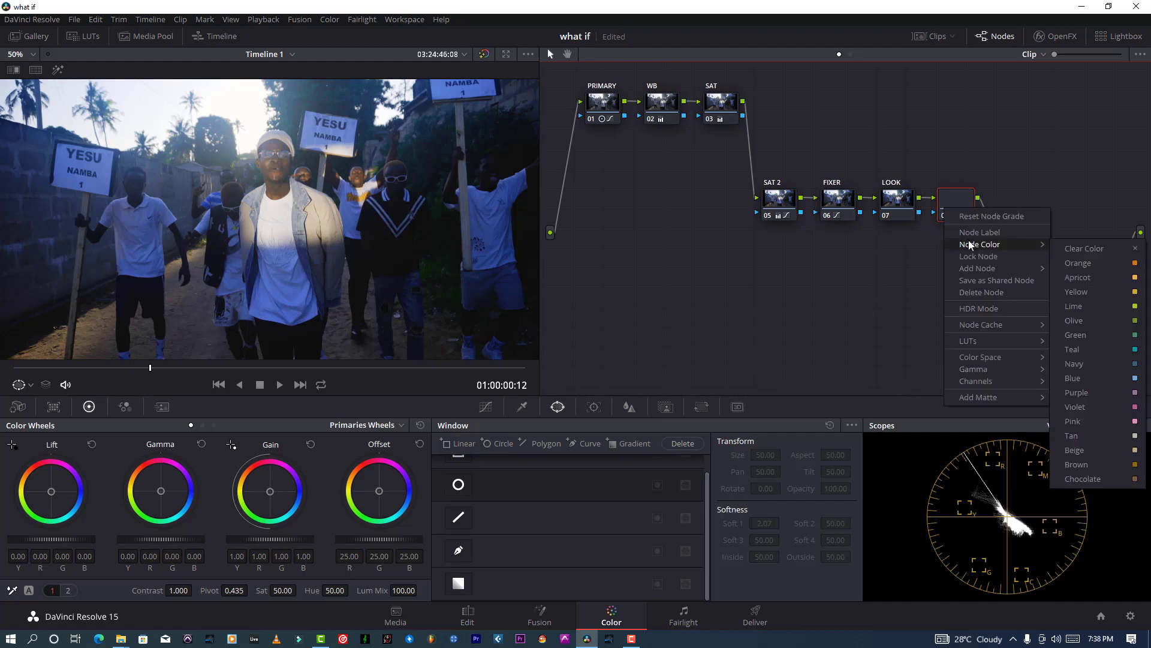
{"action": "left_click", "coordinate": [972, 234]}
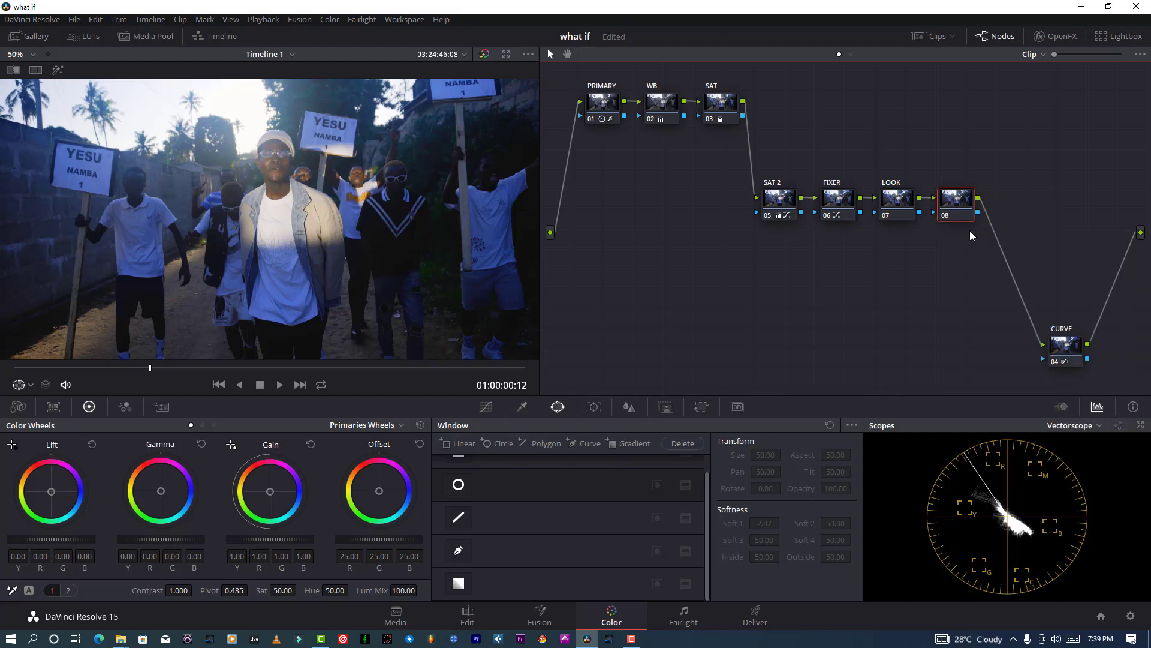
{"action": "type", "text": "SKINTONE"}
{"action": "key", "text": "Return"}
{"action": "key", "text": "ctrl+s"}
{"action": "left_click", "coordinate": [74, 19]}
{"action": "left_click", "coordinate": [90, 86]}
{"action": "left_click", "coordinate": [74, 19]}
{"action": "left_click", "coordinate": [97, 84]}
Step: Sample the front man's facial skin with the HSL qualifier on SKINTONE and highlight the qualified area
{"action": "left_click", "coordinate": [521, 411]}
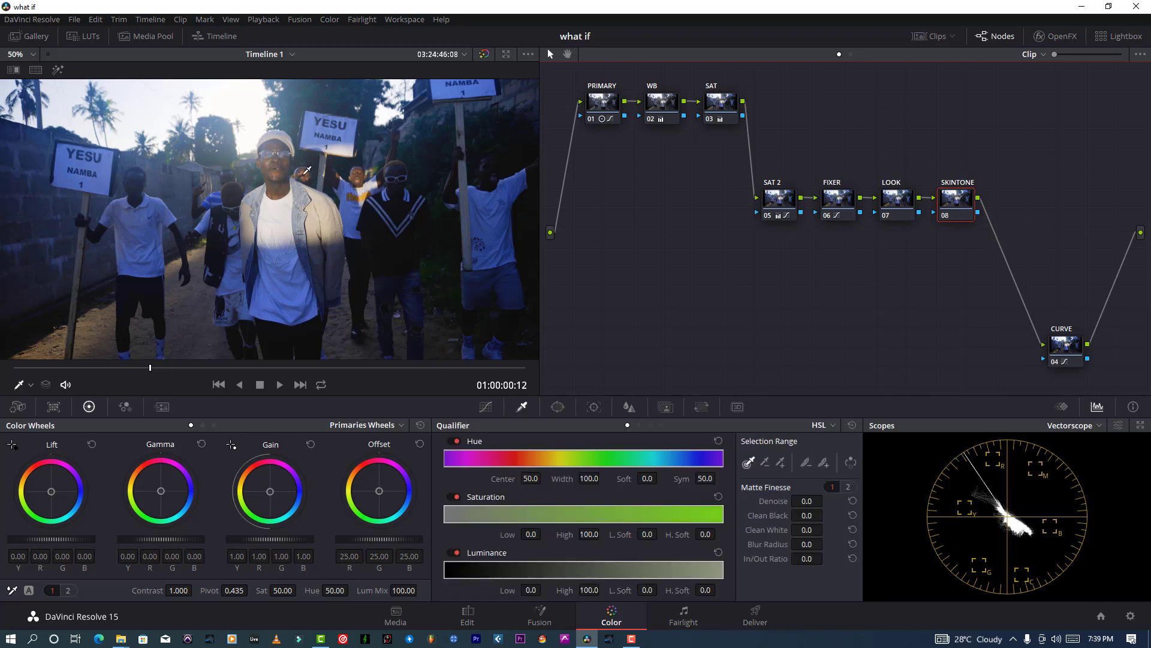
{"action": "left_click", "coordinate": [269, 162]}
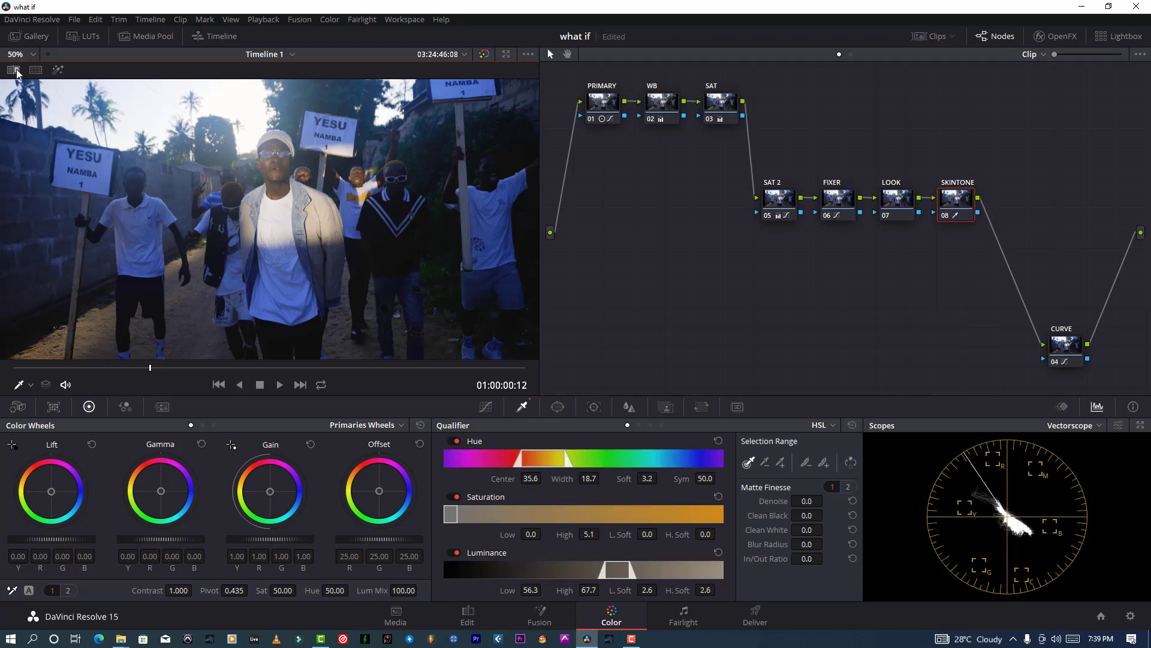
{"action": "left_click", "coordinate": [57, 71]}
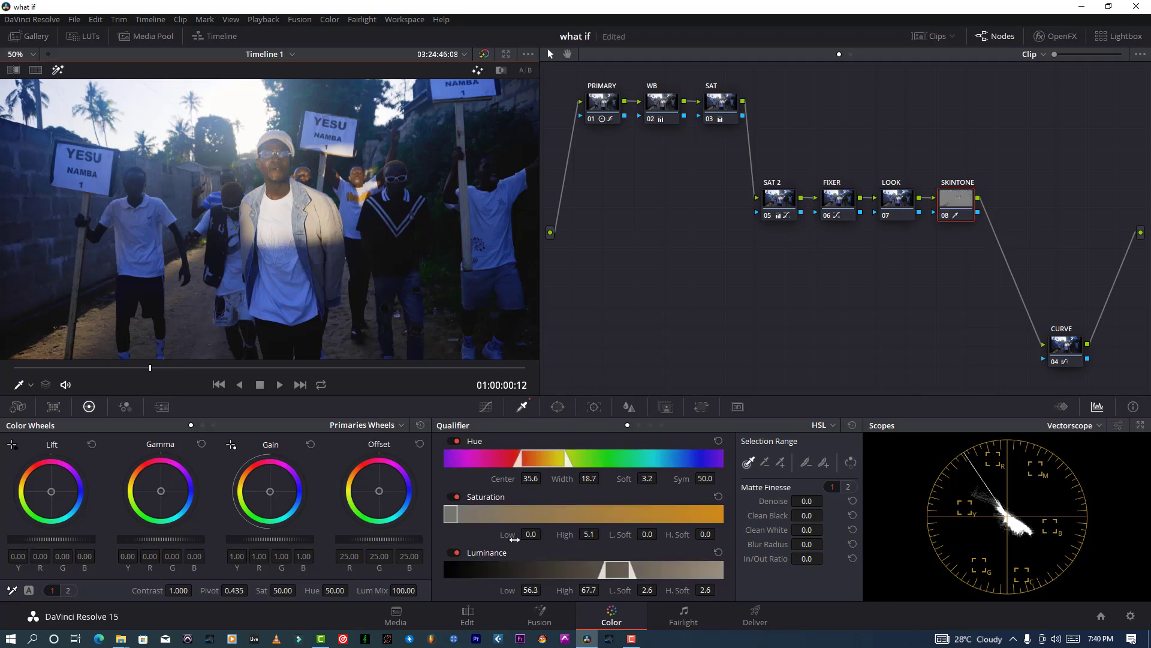
Step: Widen the qualifier's saturation range up to High 100 and its luminance range to Low 0 and High 100
{"action": "left_click_drag", "start_coordinate": [458, 511], "coordinate": [723, 513]}
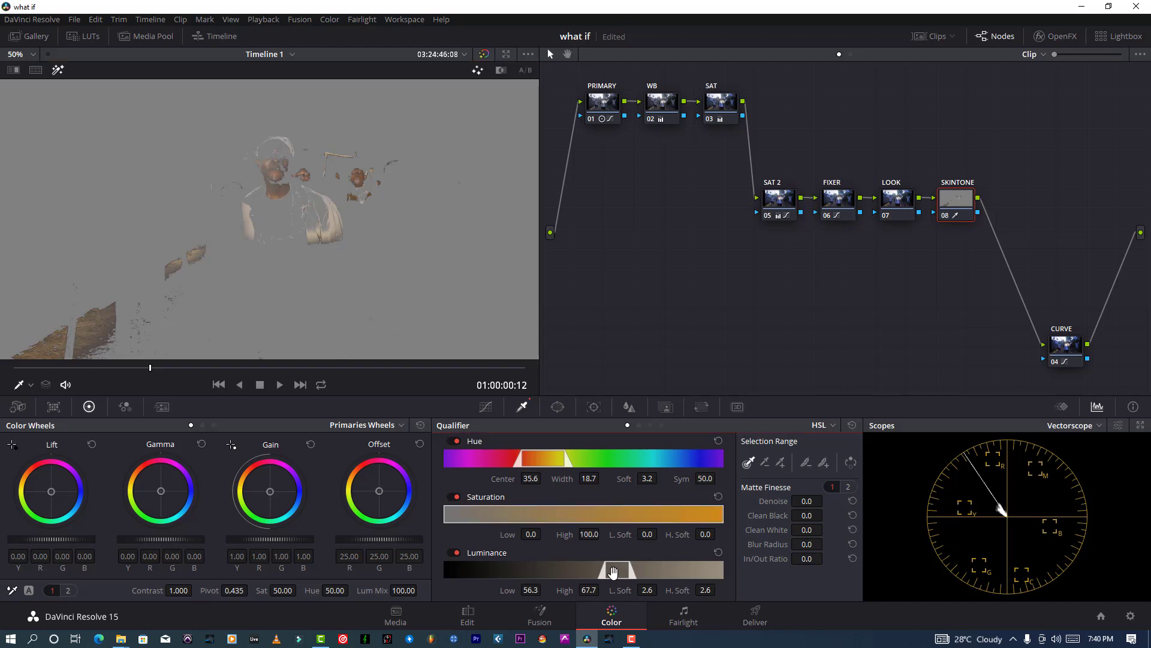
{"action": "left_click_drag", "start_coordinate": [606, 570], "coordinate": [444, 571]}
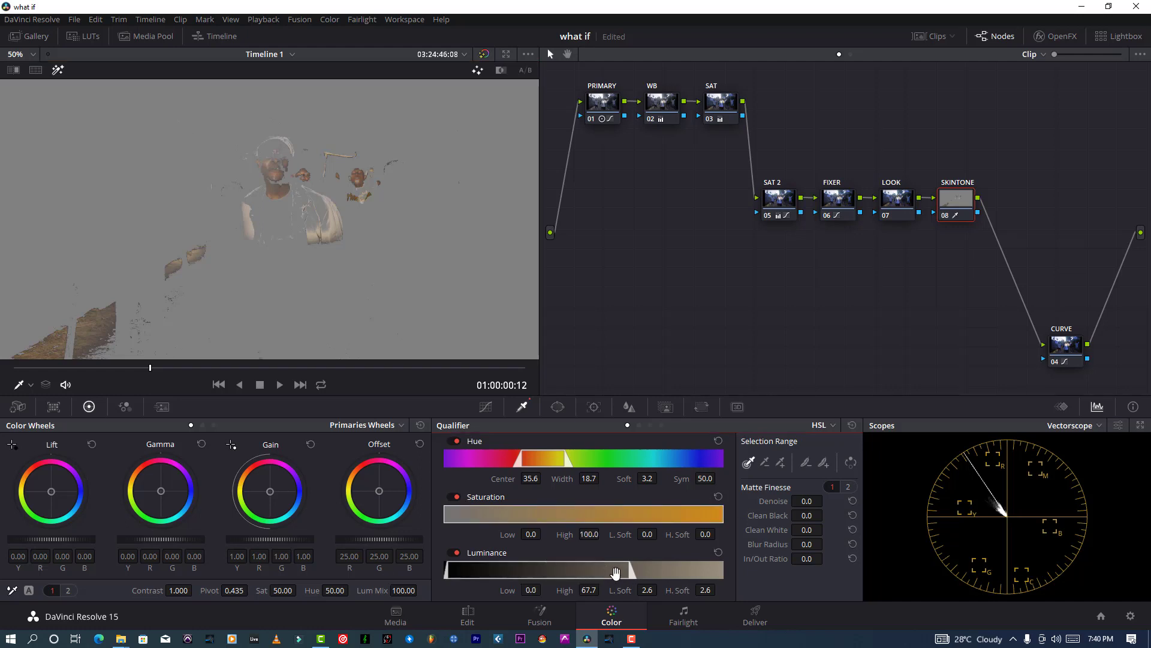
{"action": "left_click_drag", "start_coordinate": [633, 569], "coordinate": [856, 570]}
Step: Collapse the qualifier's hue Width to 0.0, save the project, and set the hue Width to 25
{"action": "left_click_drag", "start_coordinate": [589, 481], "coordinate": [225, 165]}
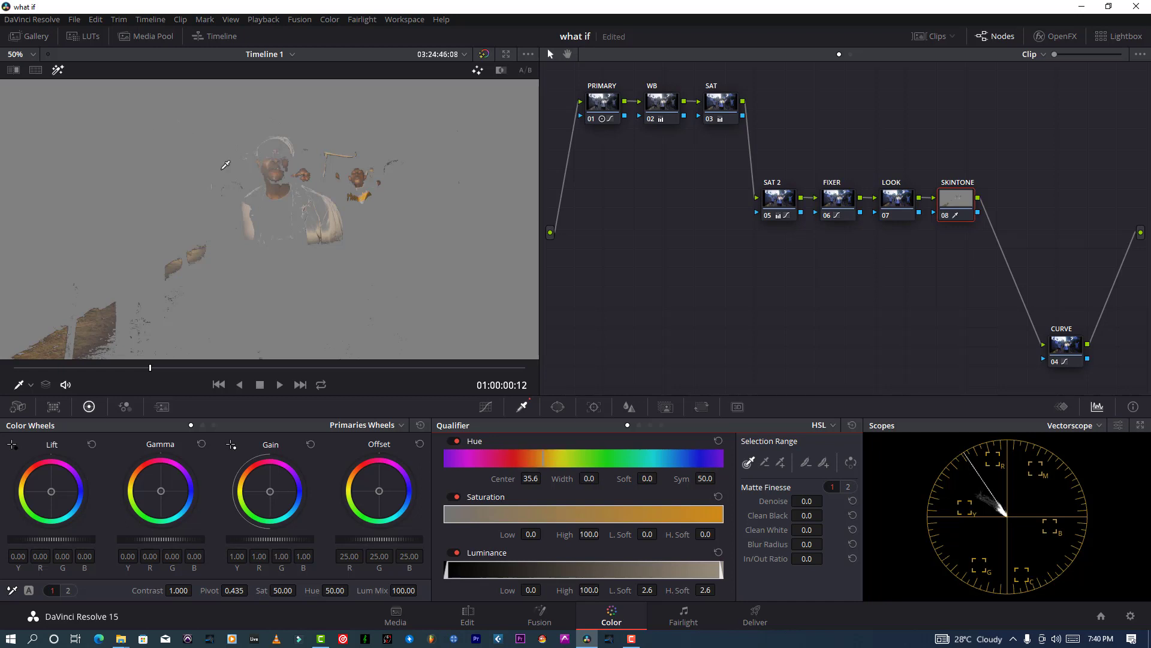
{"action": "left_click", "coordinate": [72, 20]}
{"action": "left_click", "coordinate": [96, 87]}
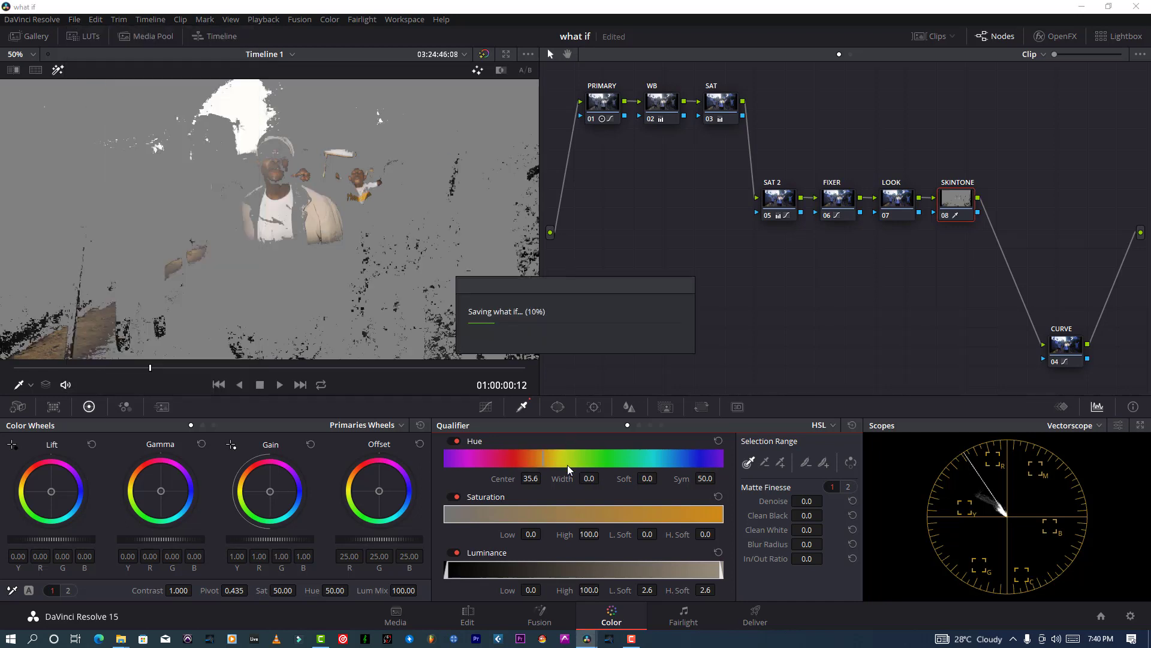
{"action": "type", "text": "25"}
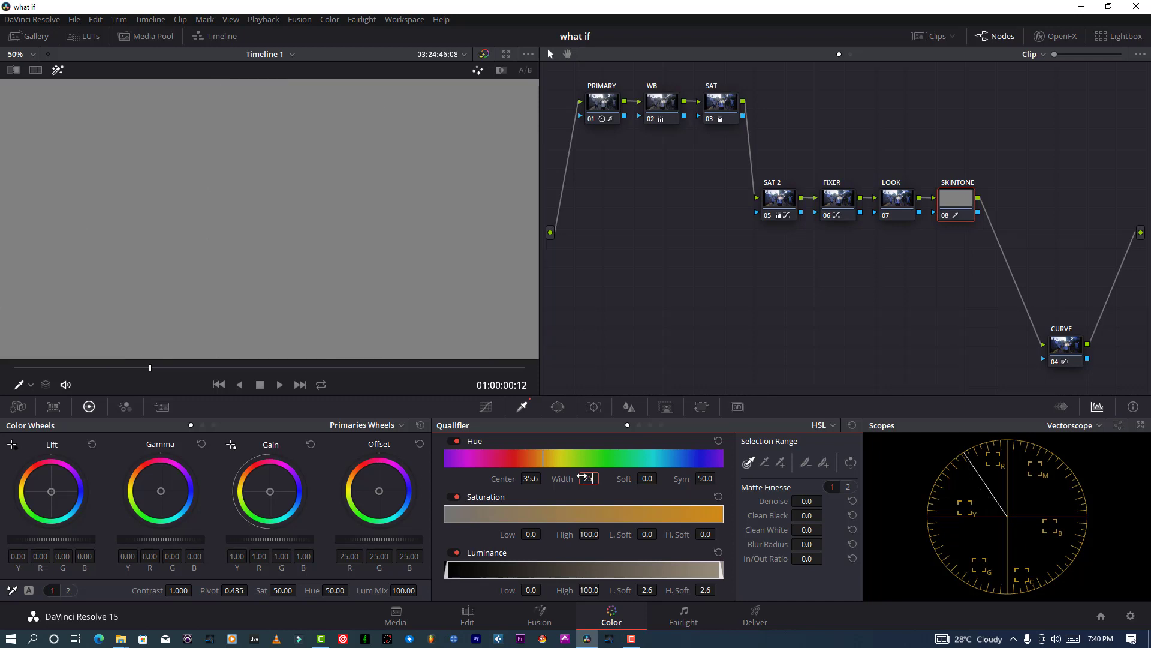
{"action": "key", "text": "Return"}
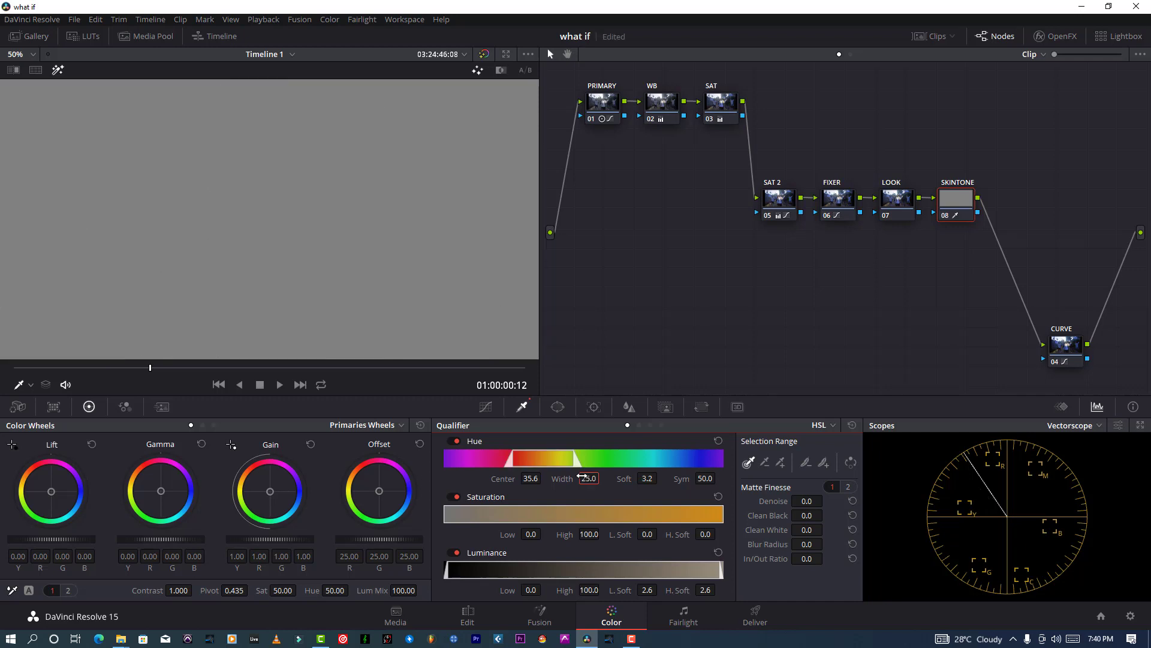
Step: Reduce the hue Width to 0.0 again, set the hue Soft to 50, and save the project
{"action": "left_click_drag", "start_coordinate": [582, 475], "coordinate": [543, 477]}
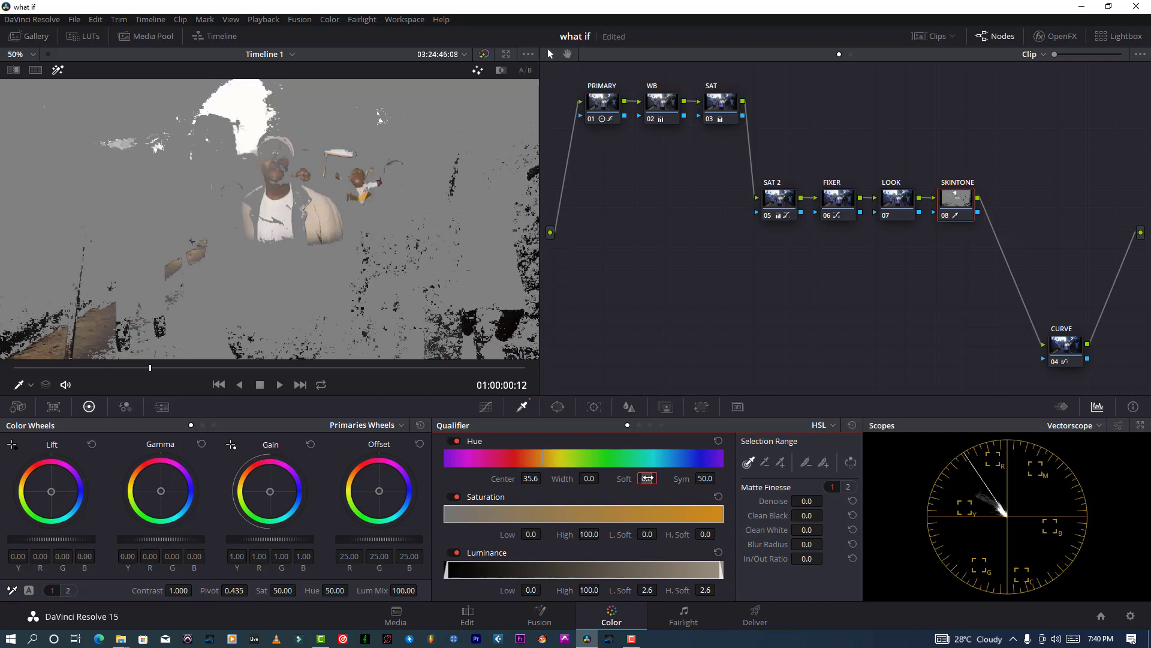
{"action": "type", "text": "50"}
{"action": "key", "text": "Return"}
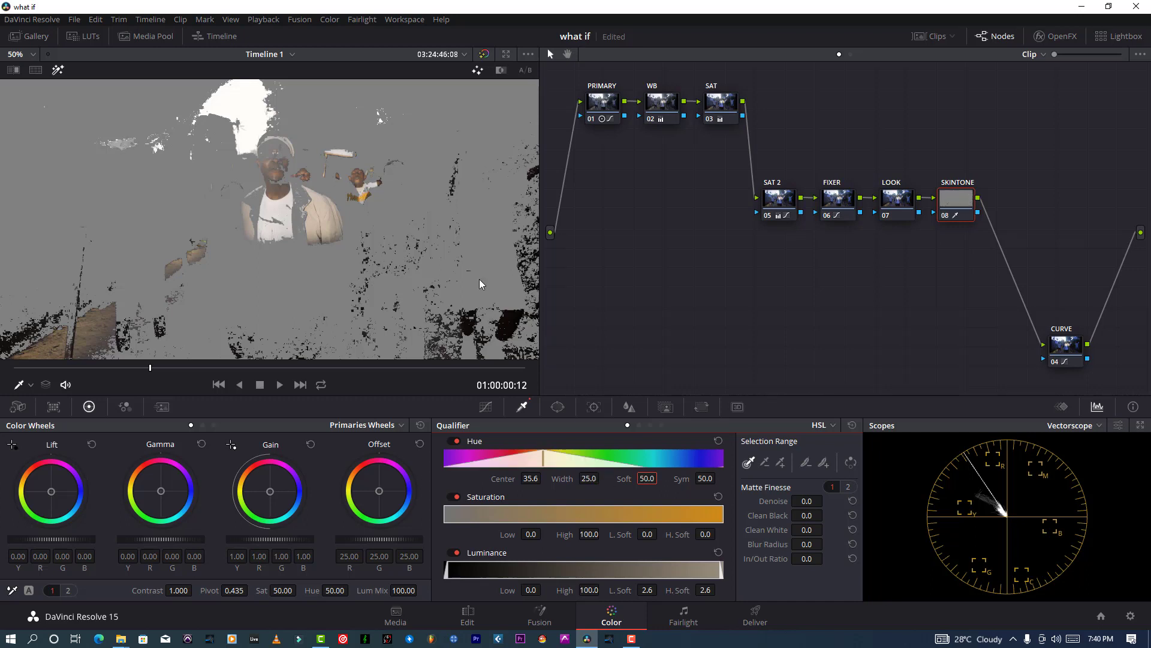
{"action": "left_click", "coordinate": [74, 19]}
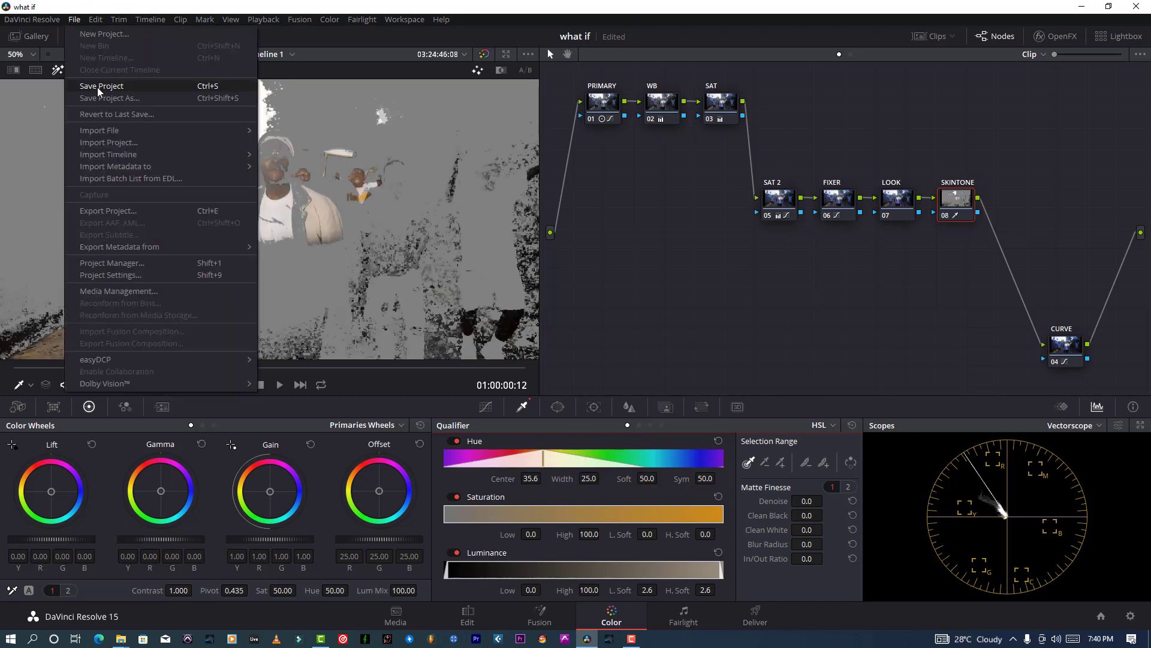
{"action": "left_click", "coordinate": [97, 88]}
Step: Narrow the hue softness to 23.4, replace it with a Soft value of 59, and save the project
{"action": "left_click_drag", "start_coordinate": [447, 461], "coordinate": [487, 462]}
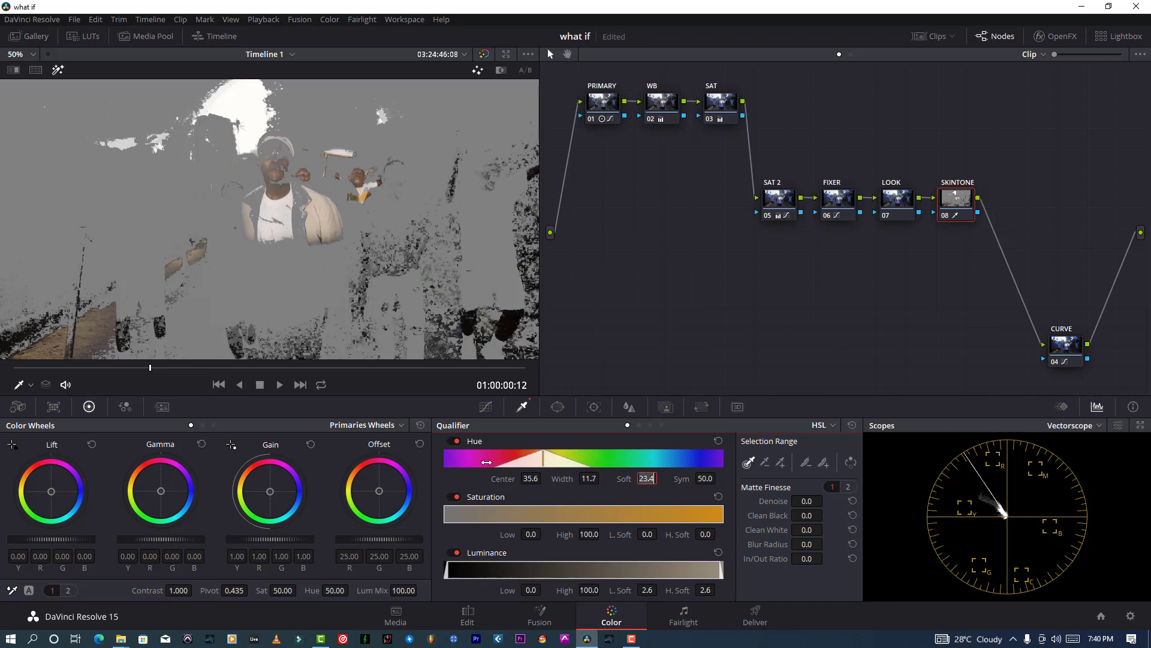
{"action": "key", "text": "BackSpace"}
{"action": "key", "text": "BackSpace"}
{"action": "key", "text": "BackSpace"}
{"action": "key", "text": "BackSpace"}
{"action": "type", "text": "59"}
{"action": "key", "text": "Return"}
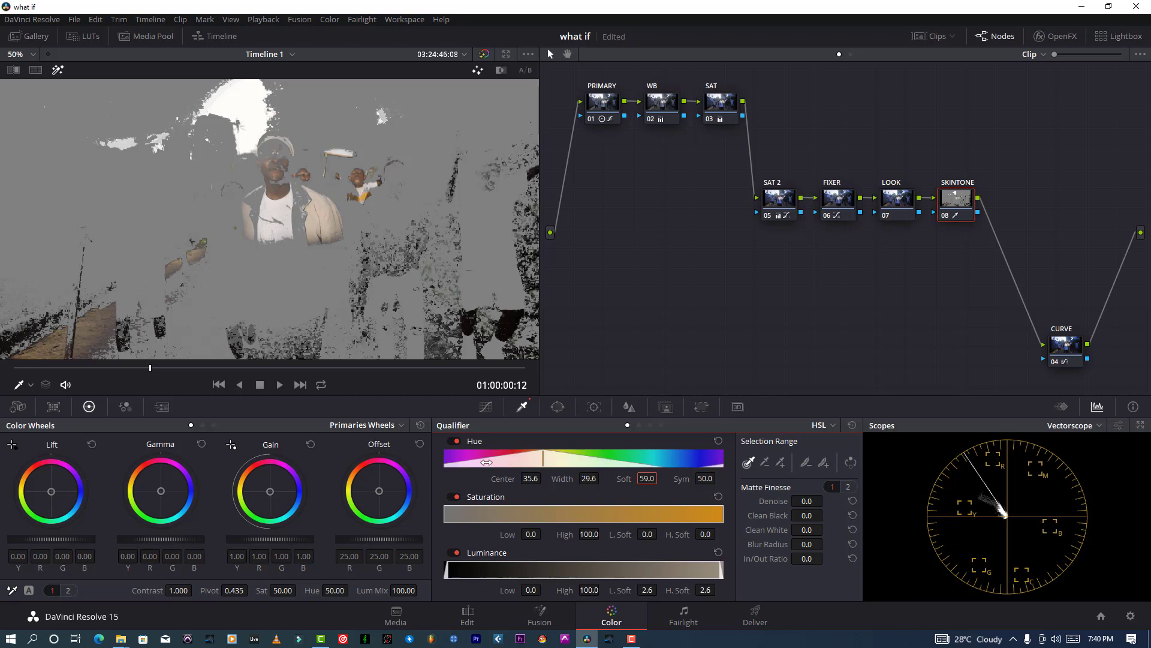
{"action": "left_click", "coordinate": [73, 19]}
{"action": "left_click", "coordinate": [103, 83]}
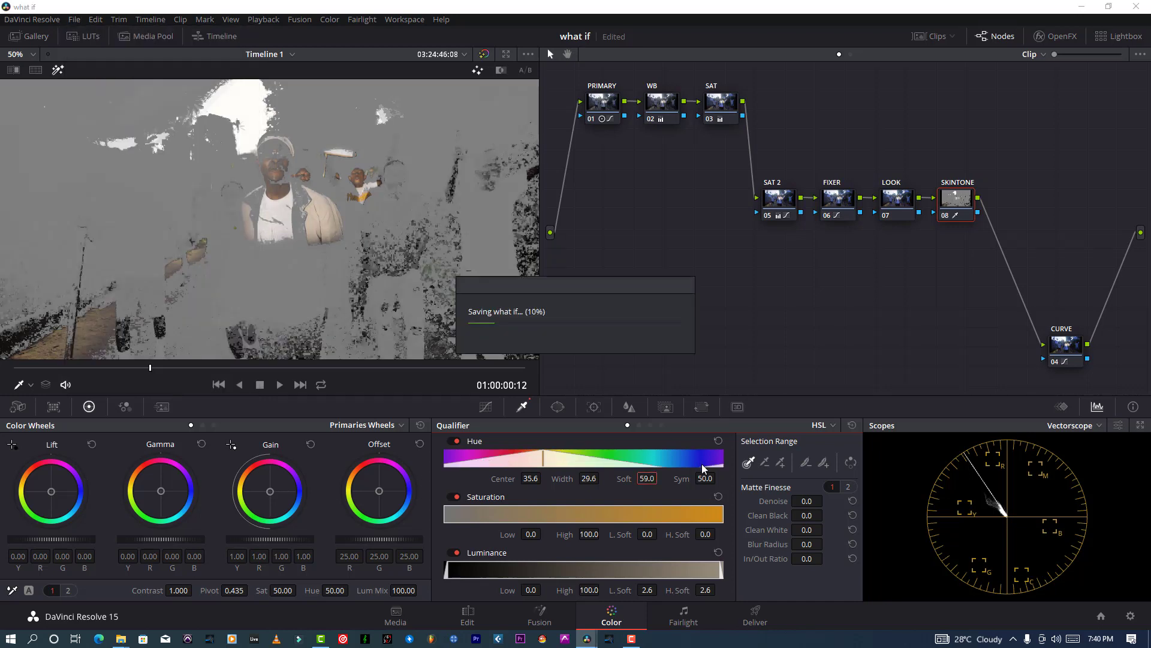
Step: Set the qualifier's Matte Finesse Denoise to 25 and Blur Radius to 15
{"action": "left_click", "coordinate": [804, 501]}
{"action": "type", "text": "25.0"}
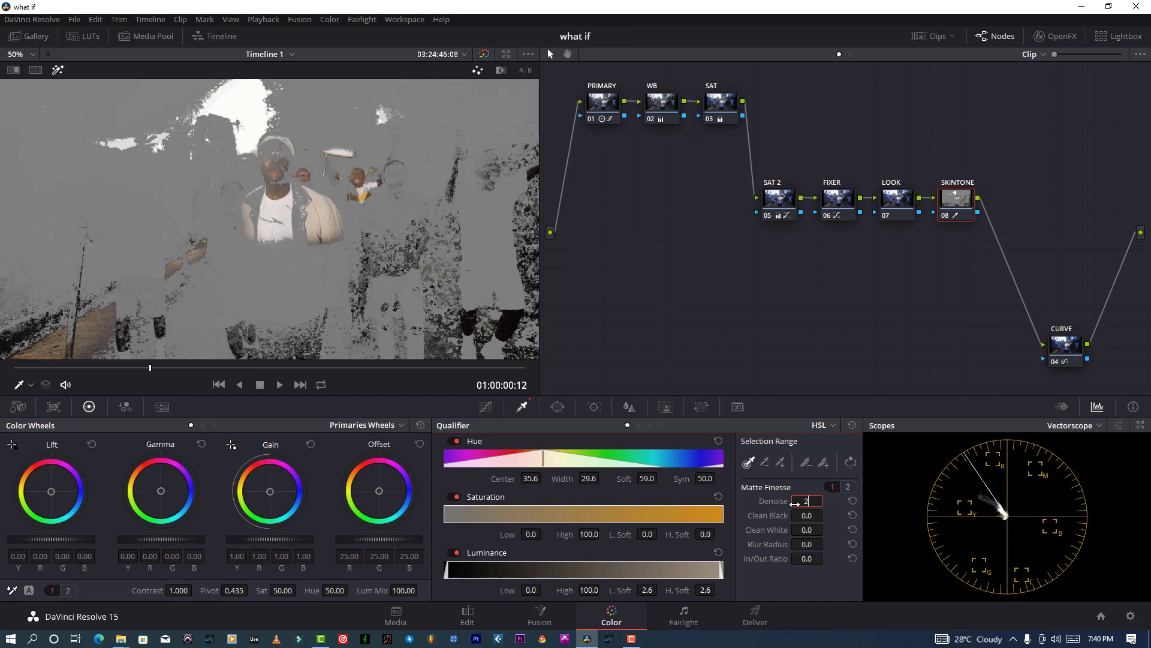
{"action": "key", "text": "Return"}
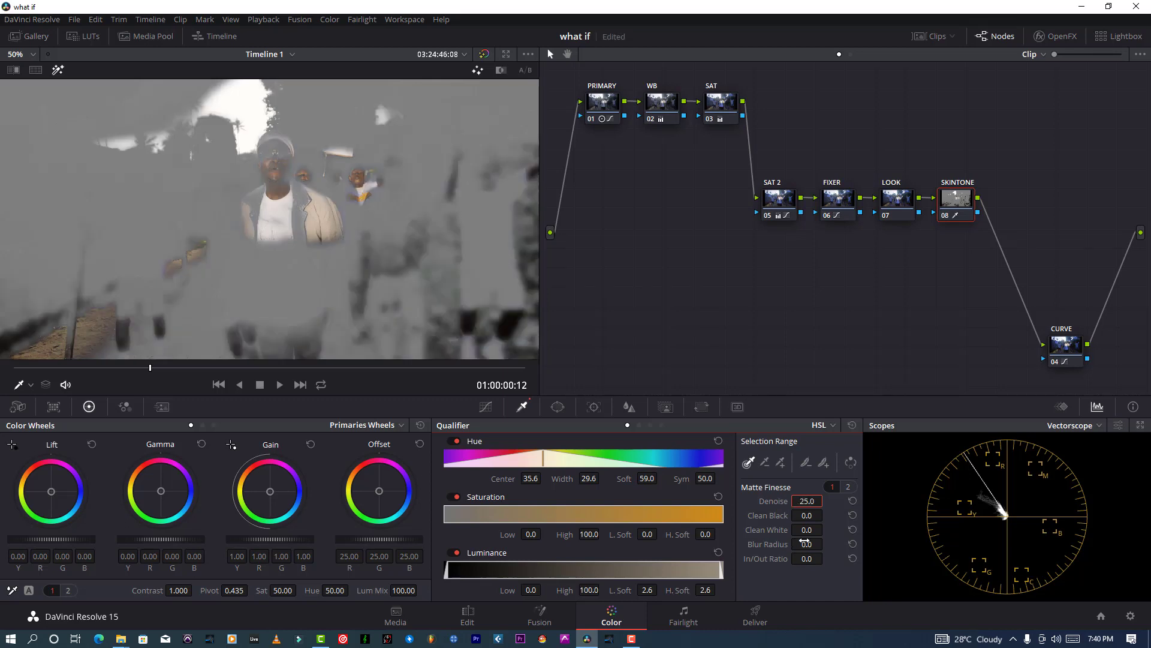
{"action": "left_click", "coordinate": [806, 544]}
{"action": "type", "text": "15.0"}
{"action": "key", "text": "Return"}
Step: Set the qualifier's hue Soft to 50 and save the project
{"action": "left_click", "coordinate": [647, 478]}
{"action": "key", "text": "BackSpace"}
{"action": "type", "text": "50"}
{"action": "key", "text": "Return"}
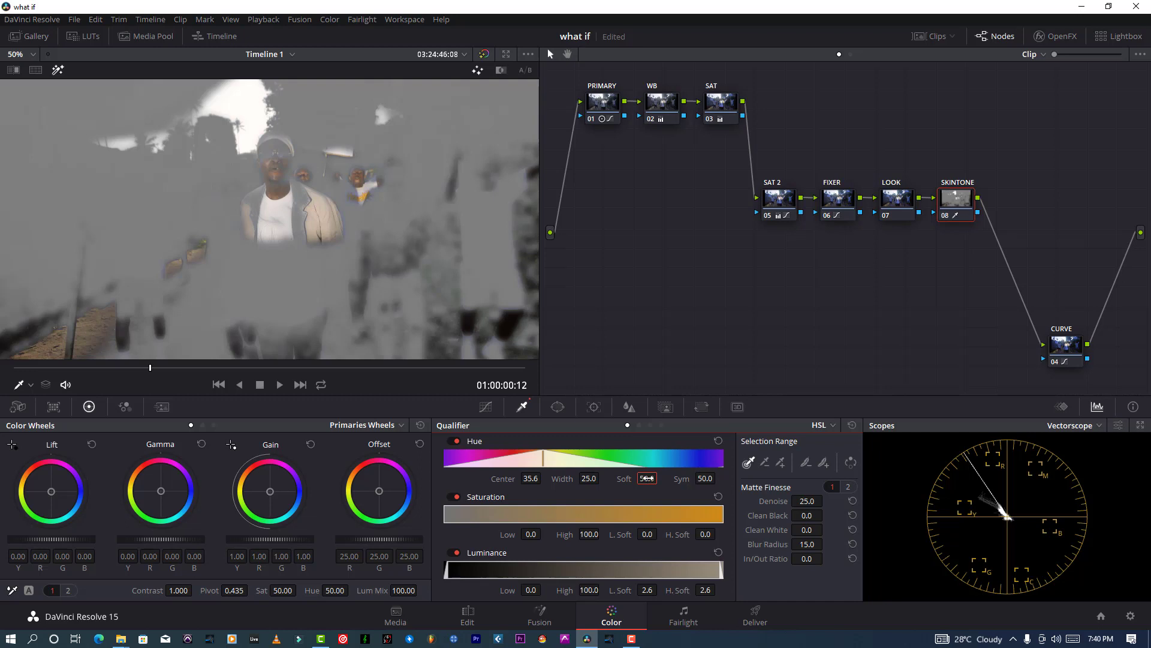
{"action": "left_click", "coordinate": [67, 21]}
{"action": "left_click", "coordinate": [68, 21]}
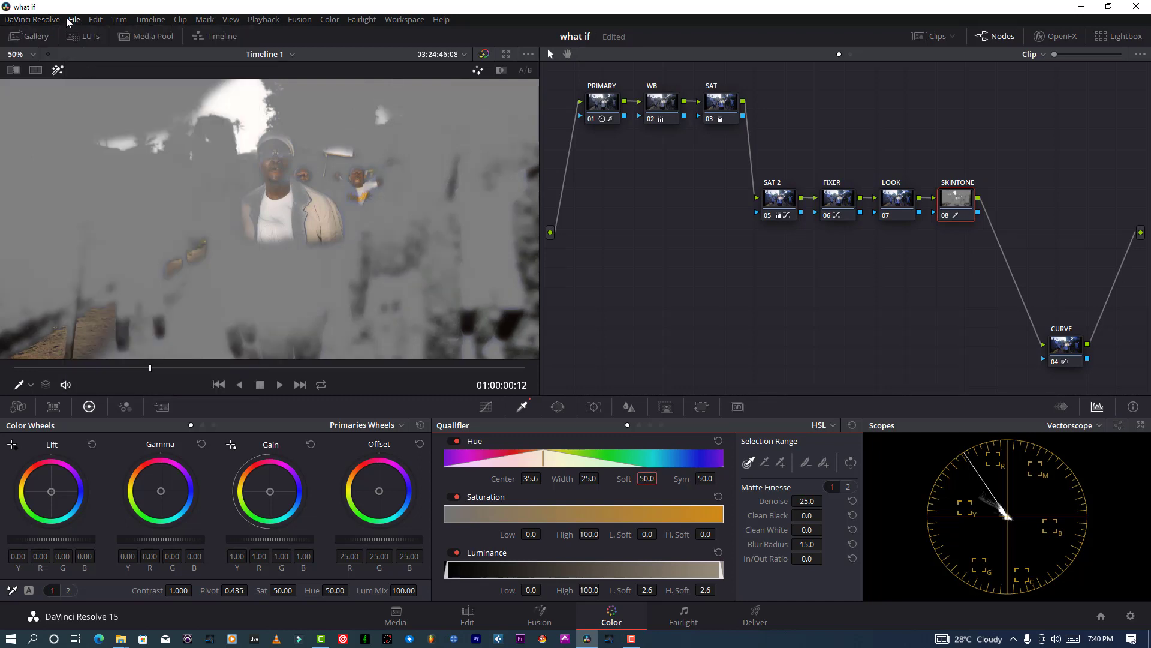
{"action": "left_click", "coordinate": [70, 22]}
{"action": "left_click", "coordinate": [92, 89]}
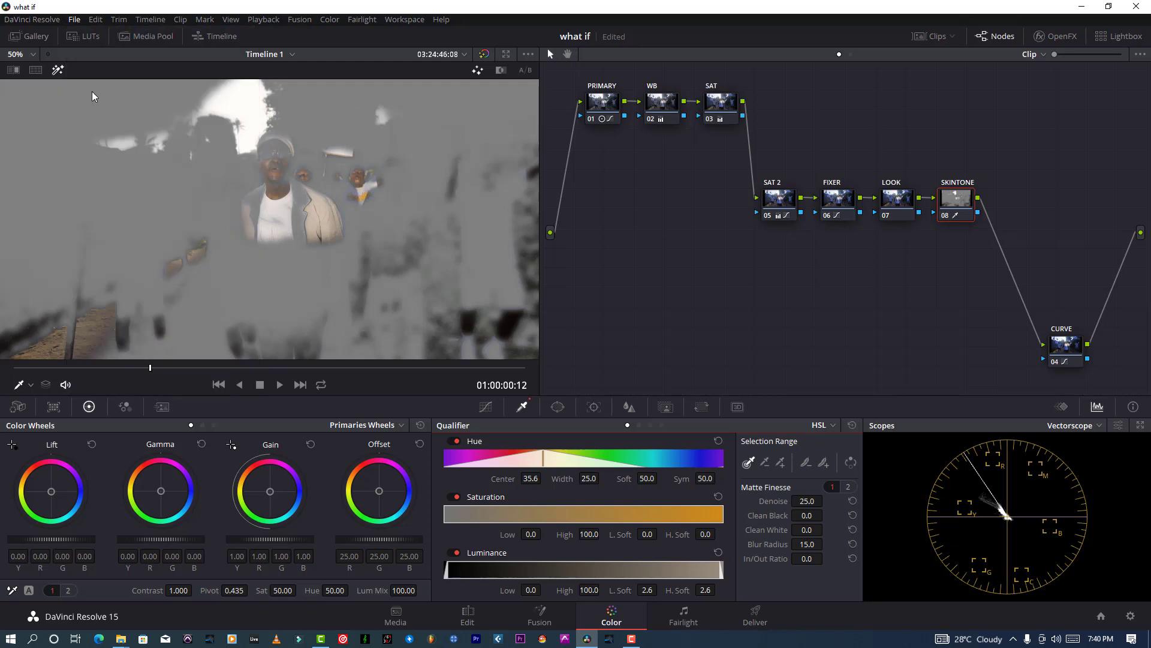
Step: Set the qualifier's Matte Finesse In/Out Ratio to -3
{"action": "left_click", "coordinate": [808, 557]}
{"action": "type", "text": "-3"}
{"action": "key", "text": "Return"}
Step: Set the SKINTONE node's Key Output Gain to 0.5 and save the project
{"action": "left_click", "coordinate": [667, 405]}
{"action": "left_click", "coordinate": [727, 522]}
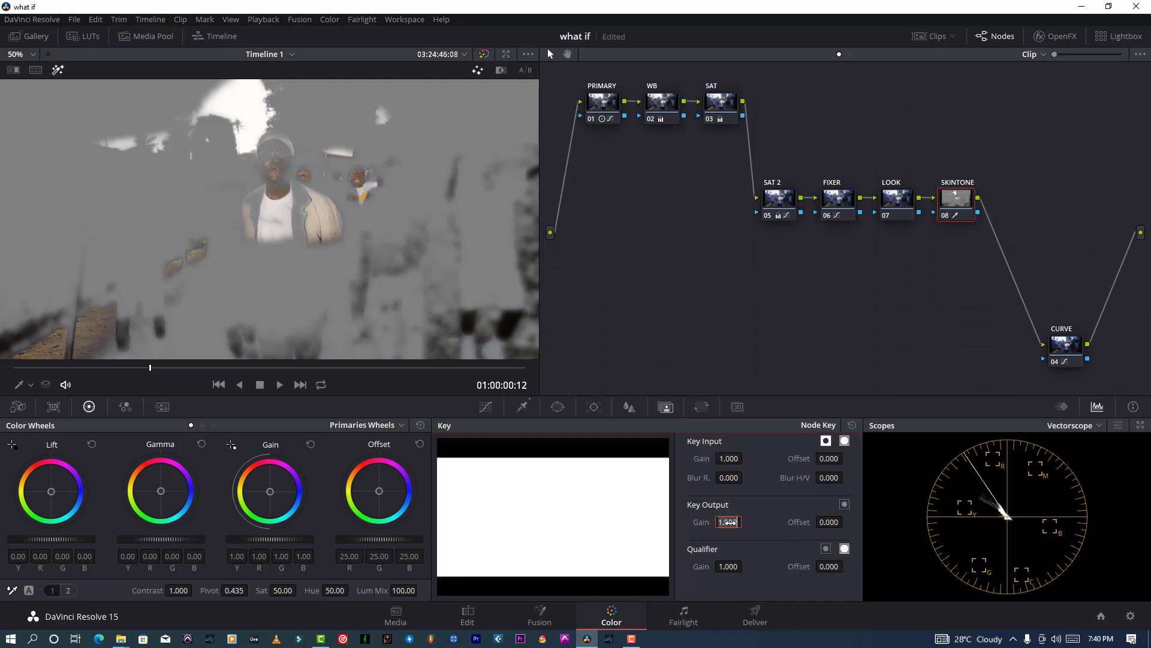
{"action": "type", "text": "0.5"}
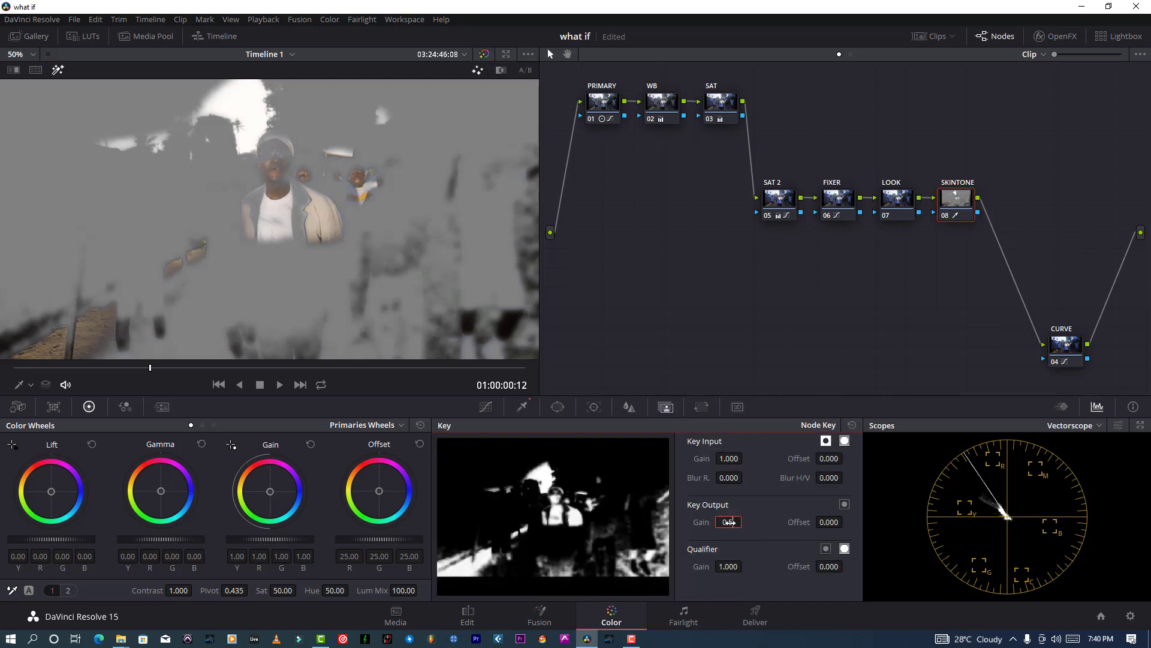
{"action": "key", "text": "Return"}
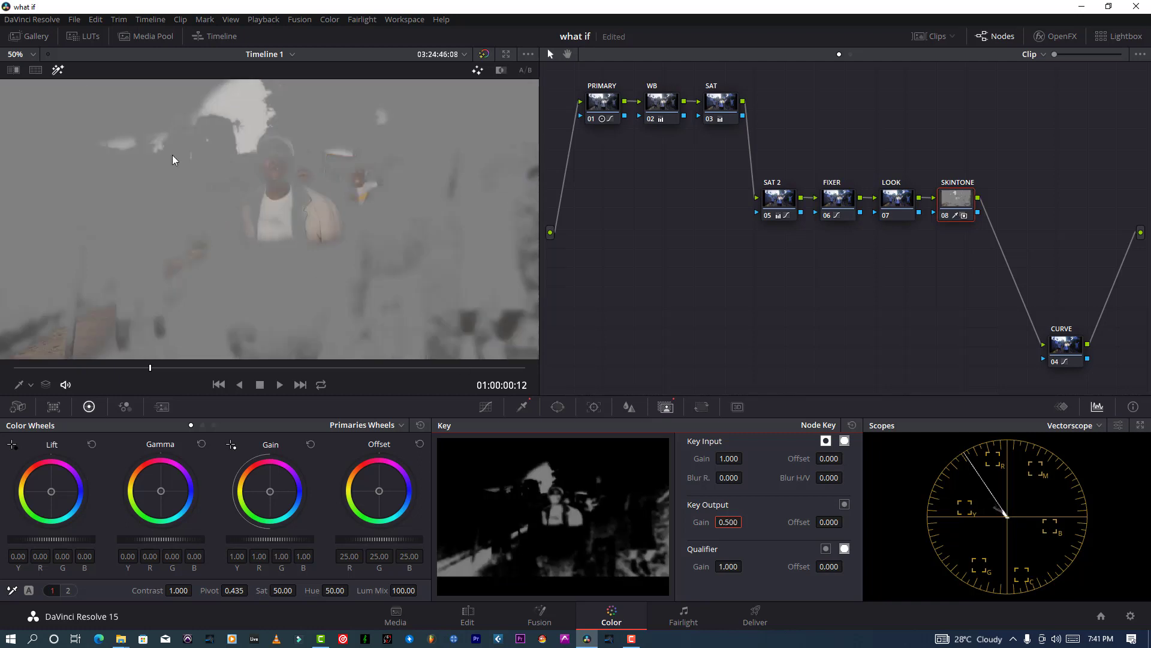
{"action": "left_click", "coordinate": [73, 20]}
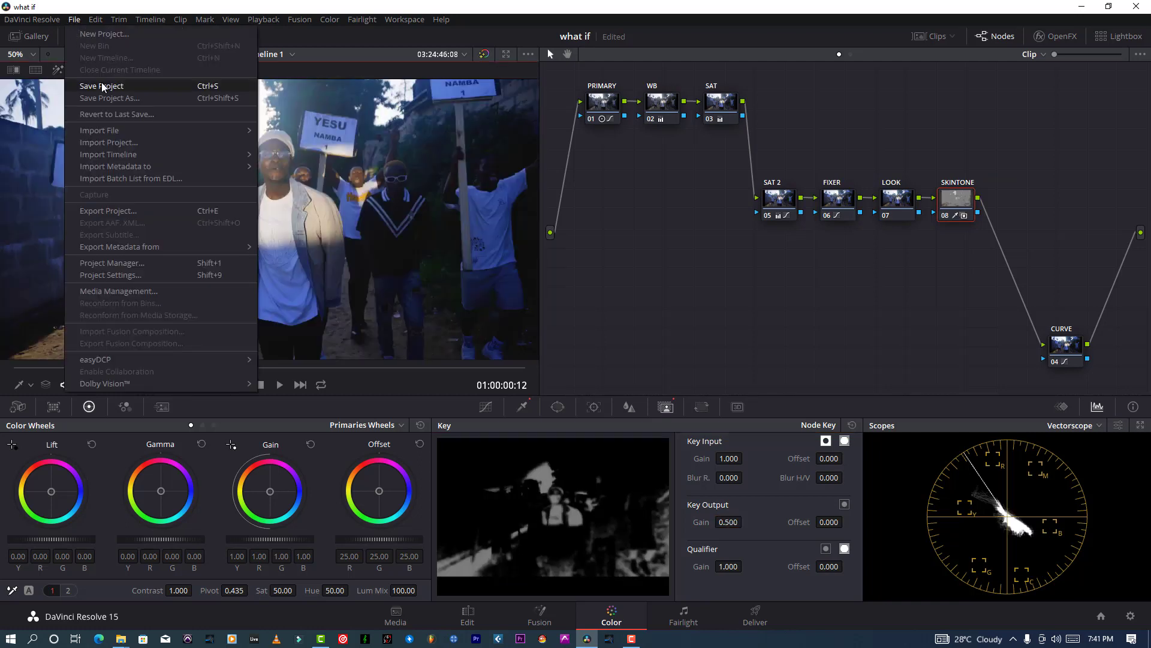
{"action": "left_click", "coordinate": [102, 84]}
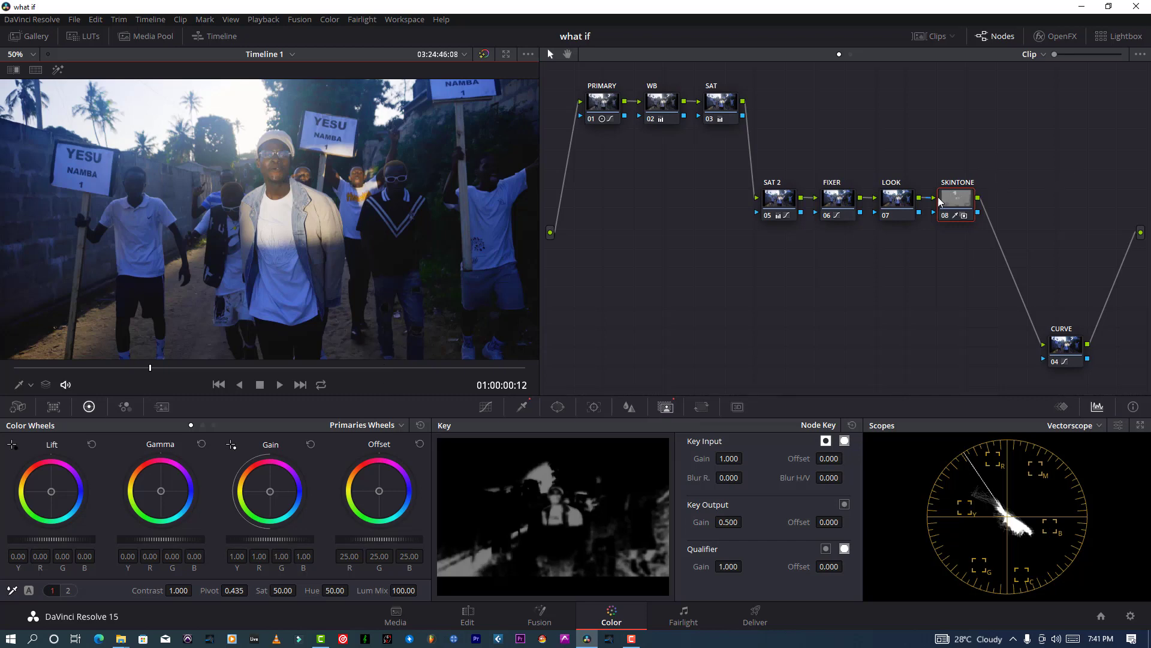
Step: Warm the SKINTONE node by lowering its gamma to about -0.14 green and -0.23 blue
{"action": "left_click", "coordinate": [201, 425]}
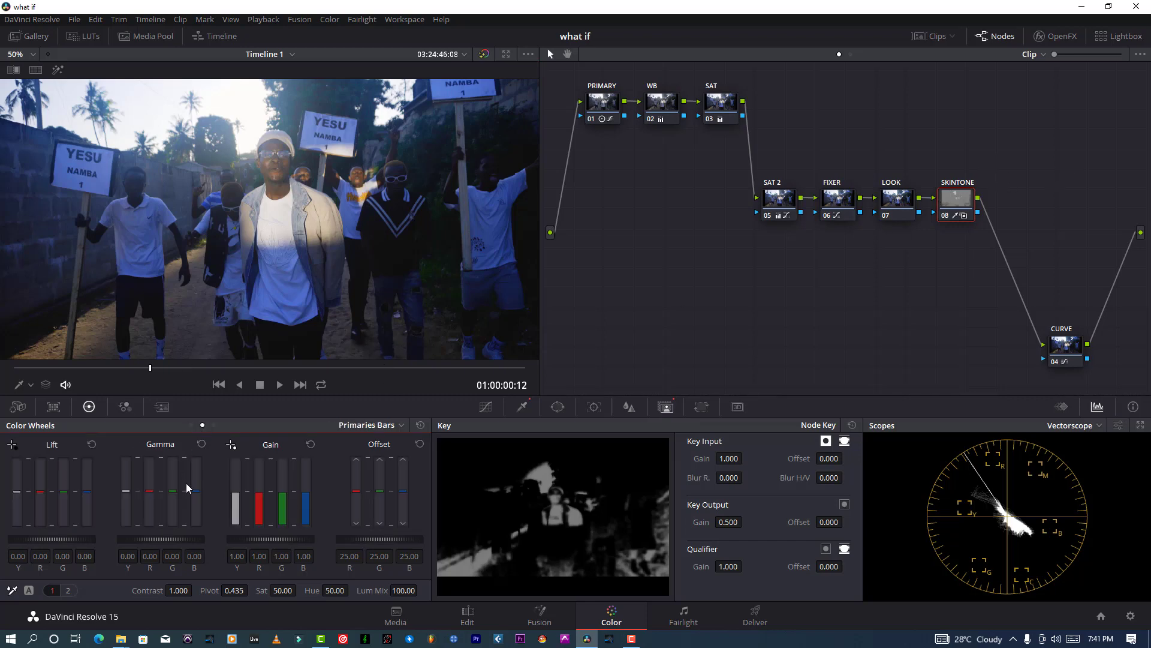
{"action": "left_click_drag", "start_coordinate": [194, 499], "coordinate": [194, 507]}
{"action": "left_click_drag", "start_coordinate": [195, 506], "coordinate": [195, 508]}
{"action": "left_click_drag", "start_coordinate": [174, 494], "coordinate": [174, 498]}
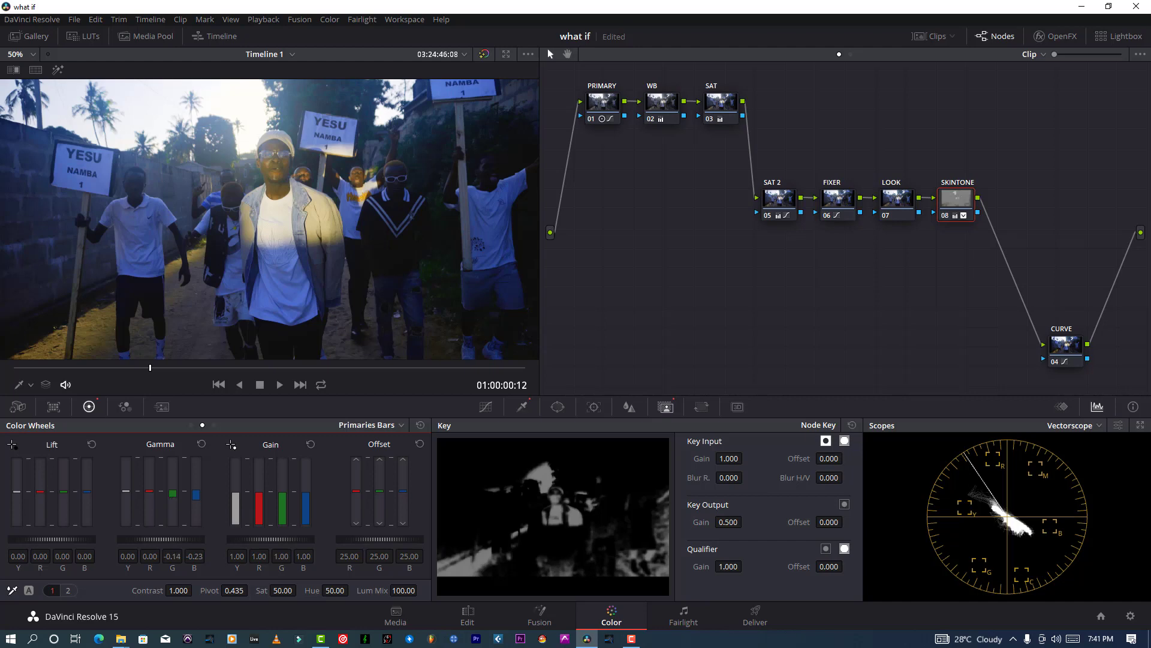
{"action": "left_click", "coordinate": [192, 425]}
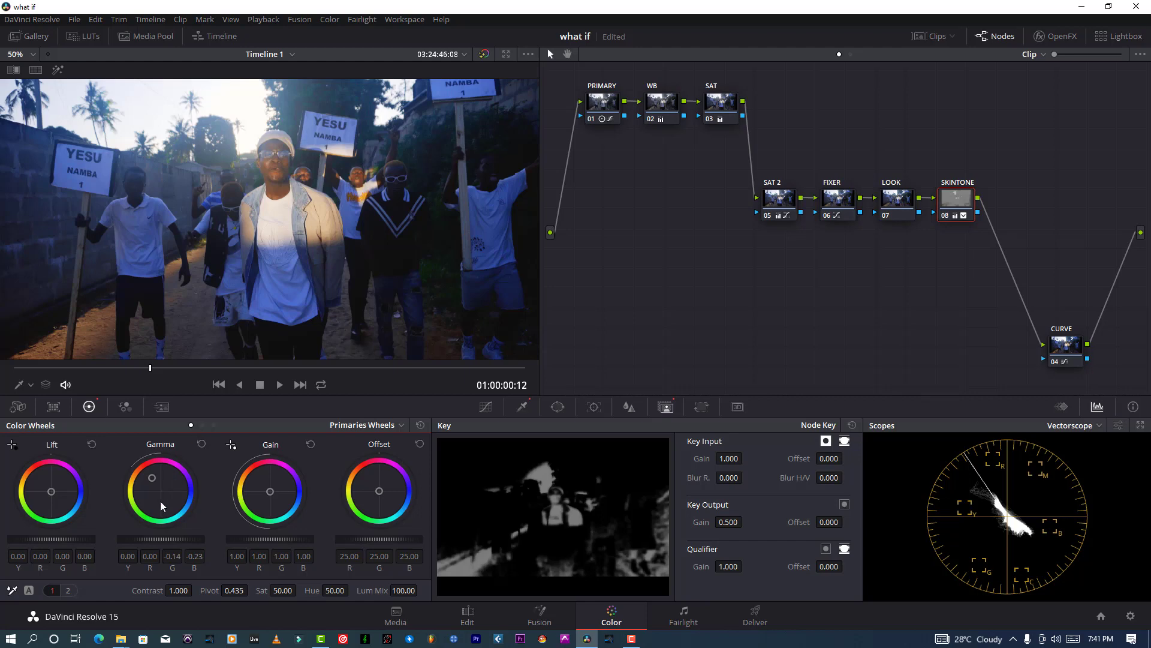
{"action": "left_click", "coordinate": [203, 424]}
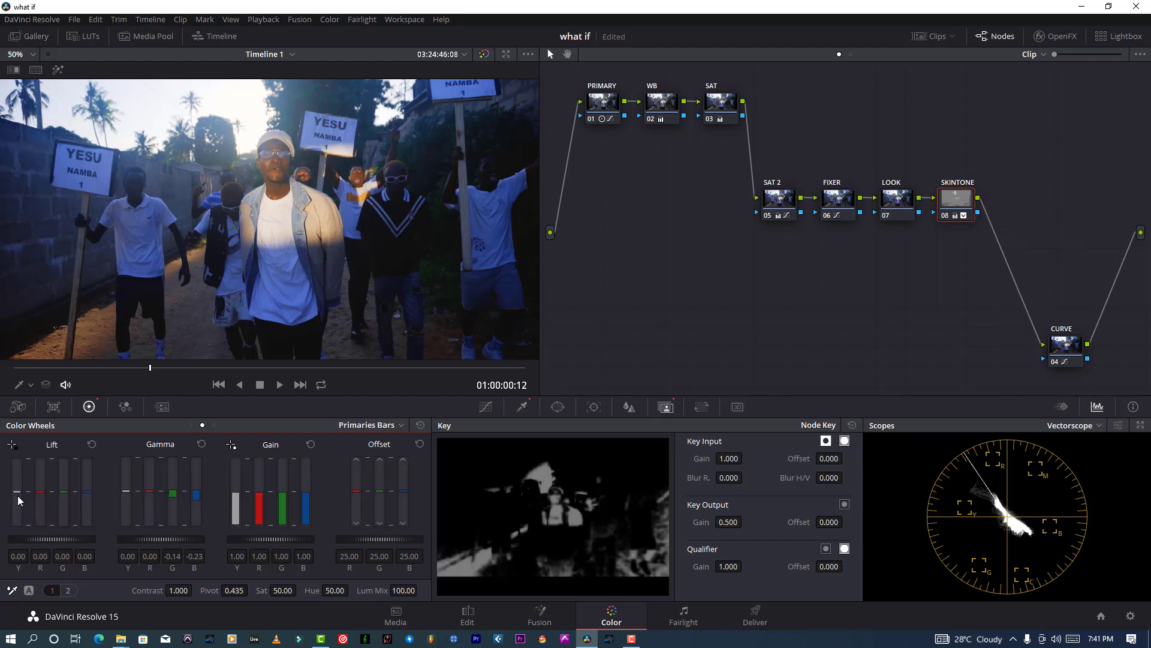
Step: Lower the SKINTONE node's lift luminance to about -0.06, raise gamma luminance to 0.01, and save the project
{"action": "left_click_drag", "start_coordinate": [16, 495], "coordinate": [17, 497]}
{"action": "left_click", "coordinate": [72, 22]}
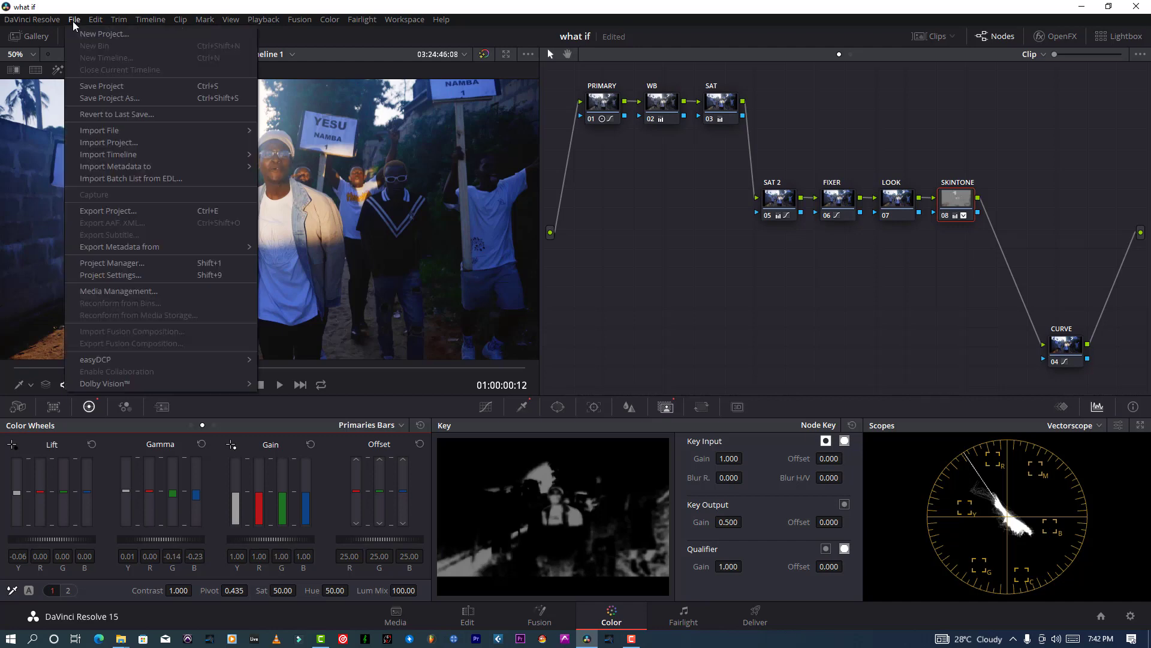
{"action": "left_click", "coordinate": [89, 85]}
Step: Reduce the SKINTONE node's saturation to about 37.4, comparing the image with the node off and saving the project
{"action": "left_click_drag", "start_coordinate": [285, 590], "coordinate": [236, 590]}
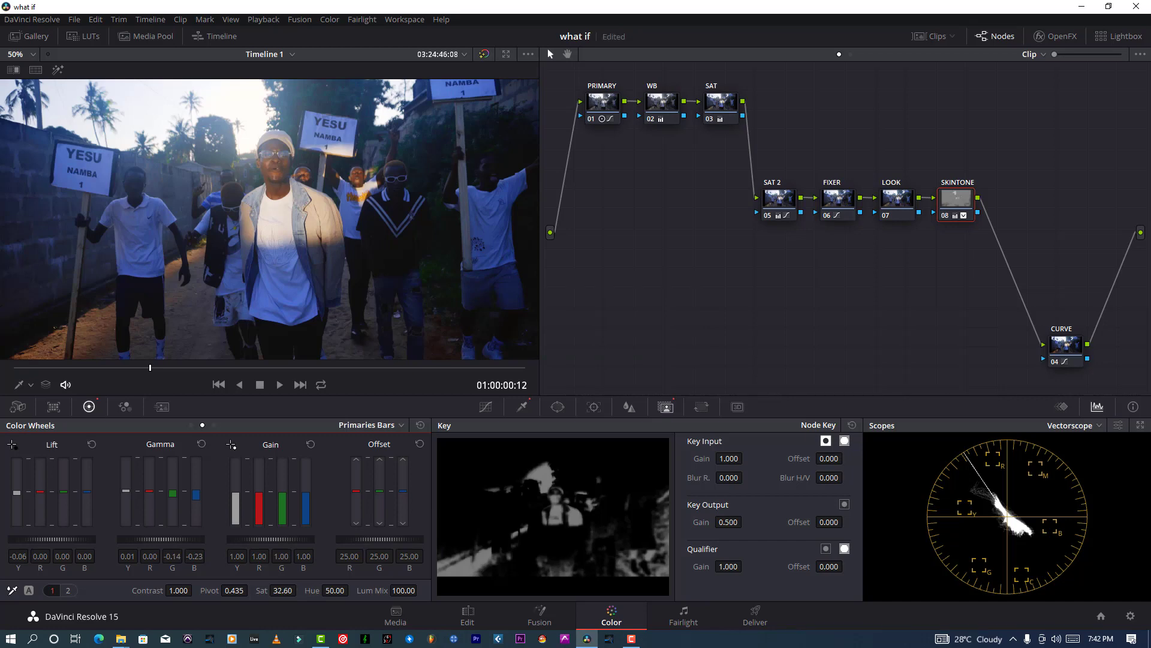
{"action": "left_click_drag", "start_coordinate": [279, 592], "coordinate": [280, 592]}
{"action": "left_click", "coordinate": [944, 217]}
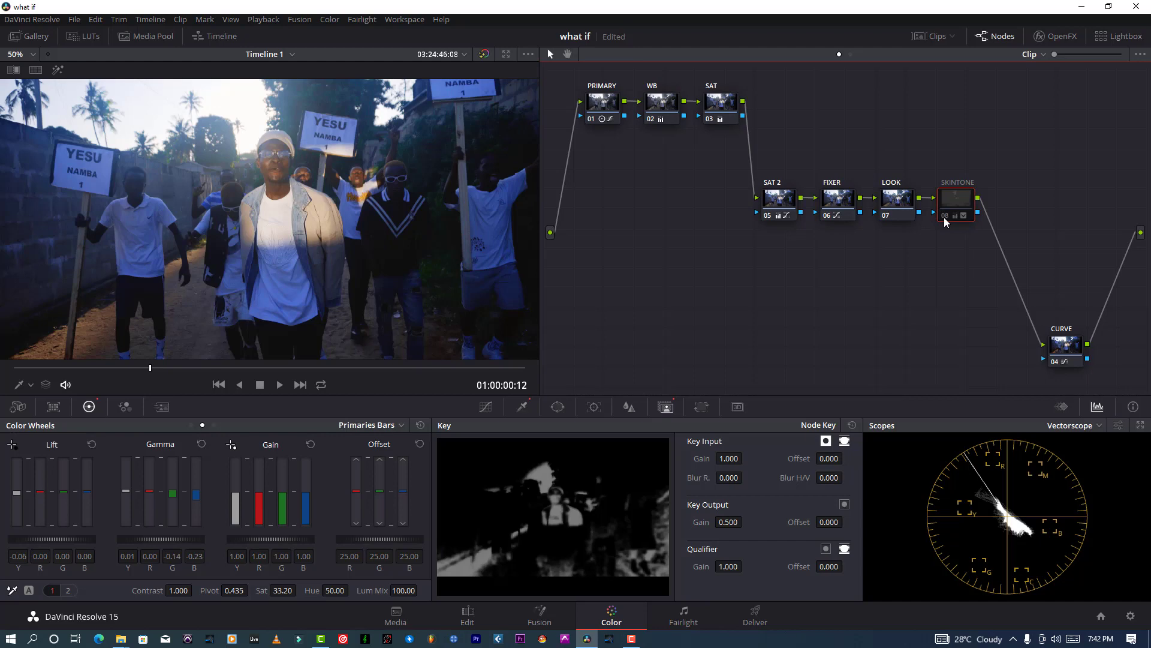
{"action": "left_click", "coordinate": [76, 20]}
{"action": "left_click", "coordinate": [110, 85]}
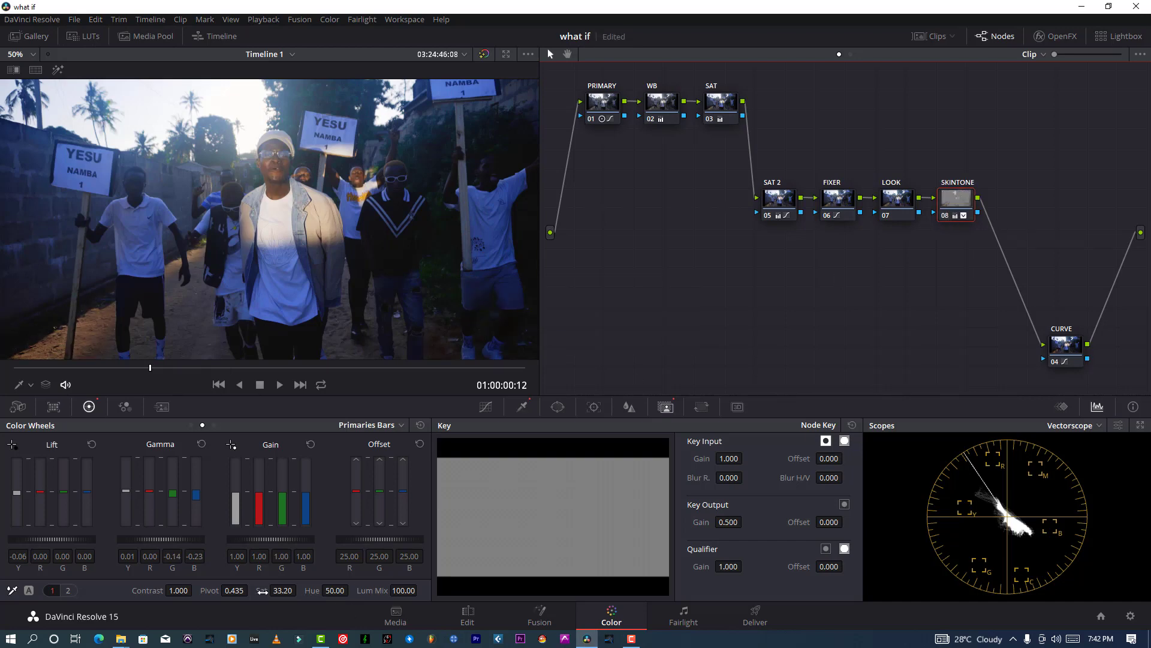
{"action": "left_click_drag", "start_coordinate": [263, 592], "coordinate": [309, 590]}
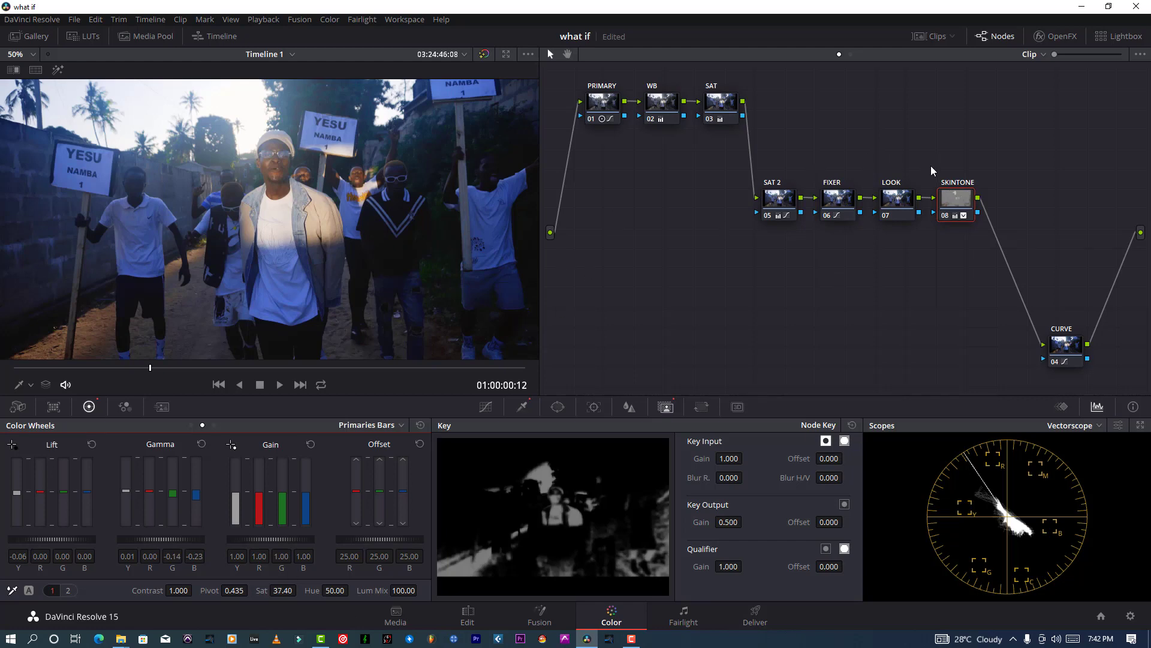
Step: Add a serial node after SKINTONE, place it in the lower row before CURVE, label it FPC, and save the project
{"action": "left_click", "coordinate": [896, 202]}
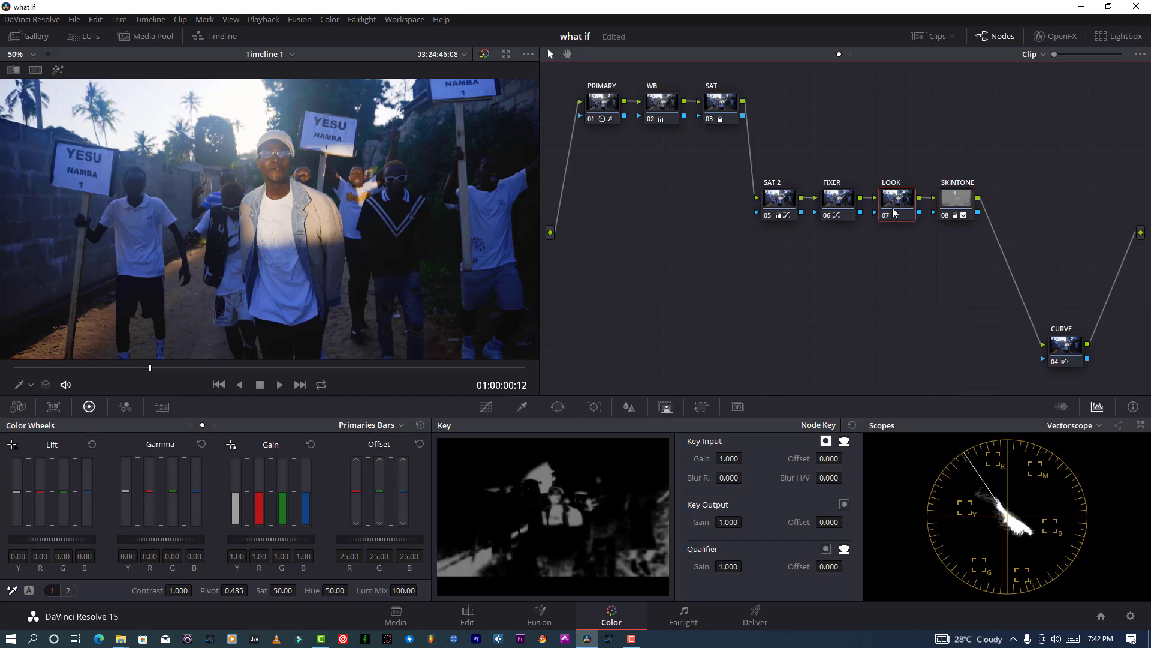
{"action": "left_click", "coordinate": [958, 196]}
{"action": "key", "text": "alt+s"}
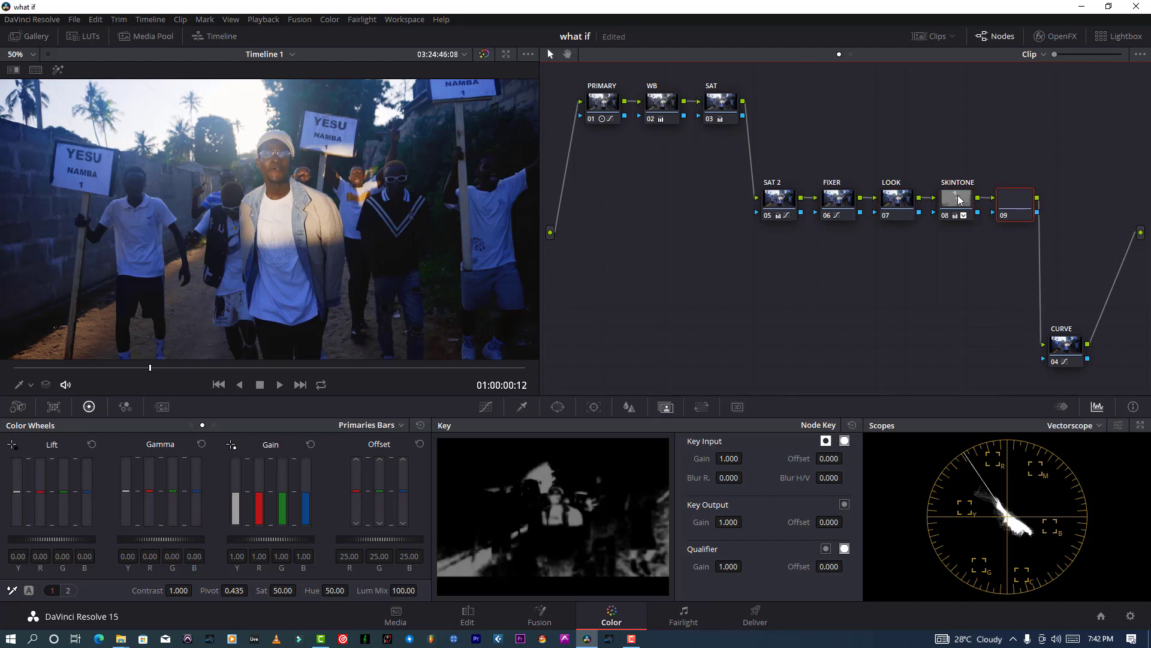
{"action": "left_click_drag", "start_coordinate": [929, 268], "coordinate": [797, 280]}
{"action": "left_click_drag", "start_coordinate": [791, 294], "coordinate": [881, 353]}
{"action": "right_click", "coordinate": [881, 354]}
{"action": "left_click", "coordinate": [921, 377]}
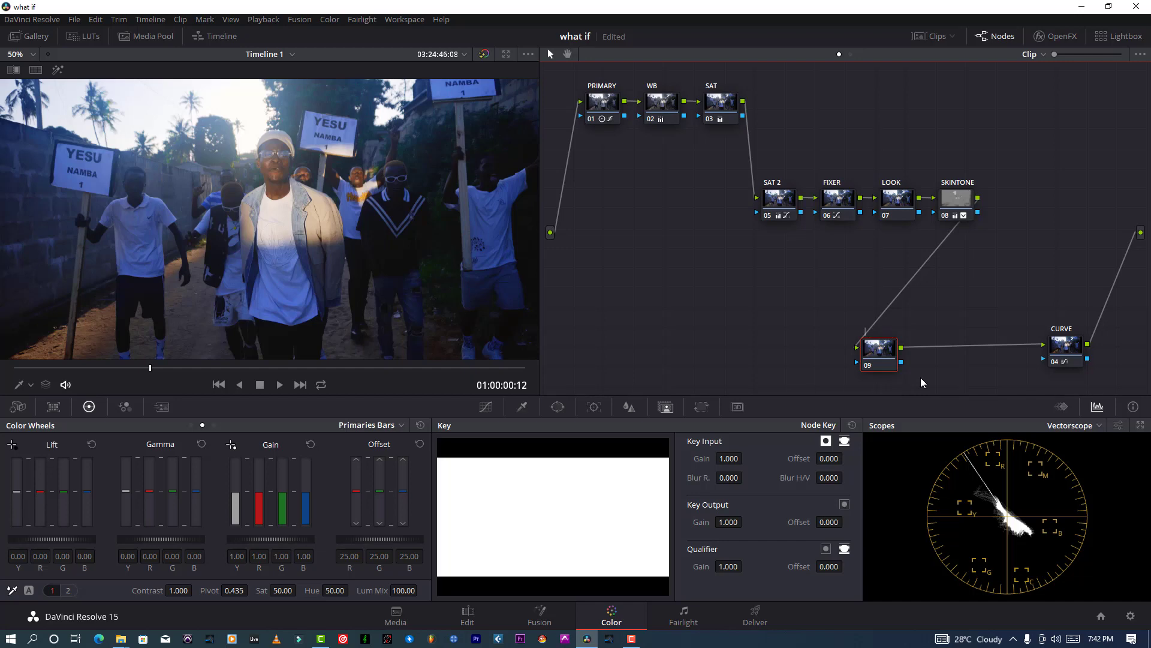
{"action": "type", "text": "FPC"}
{"action": "key", "text": "ctrl+s"}
Step: Lower the FPC node's offset to about 24.0 green and 10.8 blue, comparing with the node off and saving the project
{"action": "left_click_drag", "start_coordinate": [405, 498], "coordinate": [404, 516]}
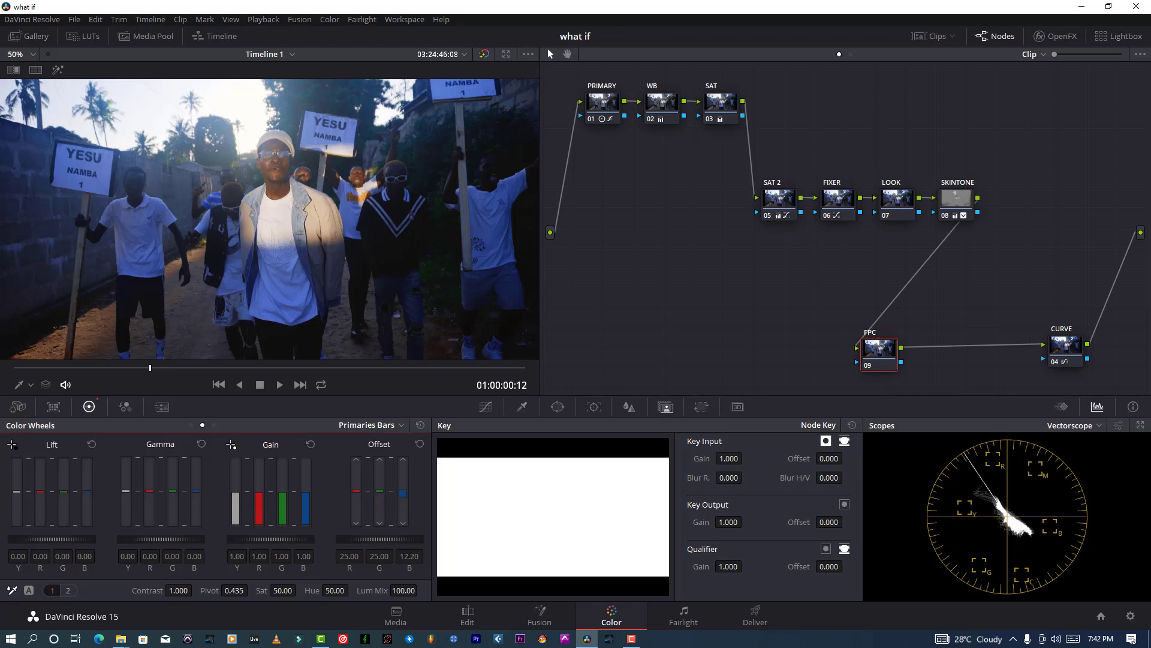
{"action": "left_click", "coordinate": [77, 19]}
{"action": "left_click", "coordinate": [86, 84]}
{"action": "key", "text": "ctrl+d"}
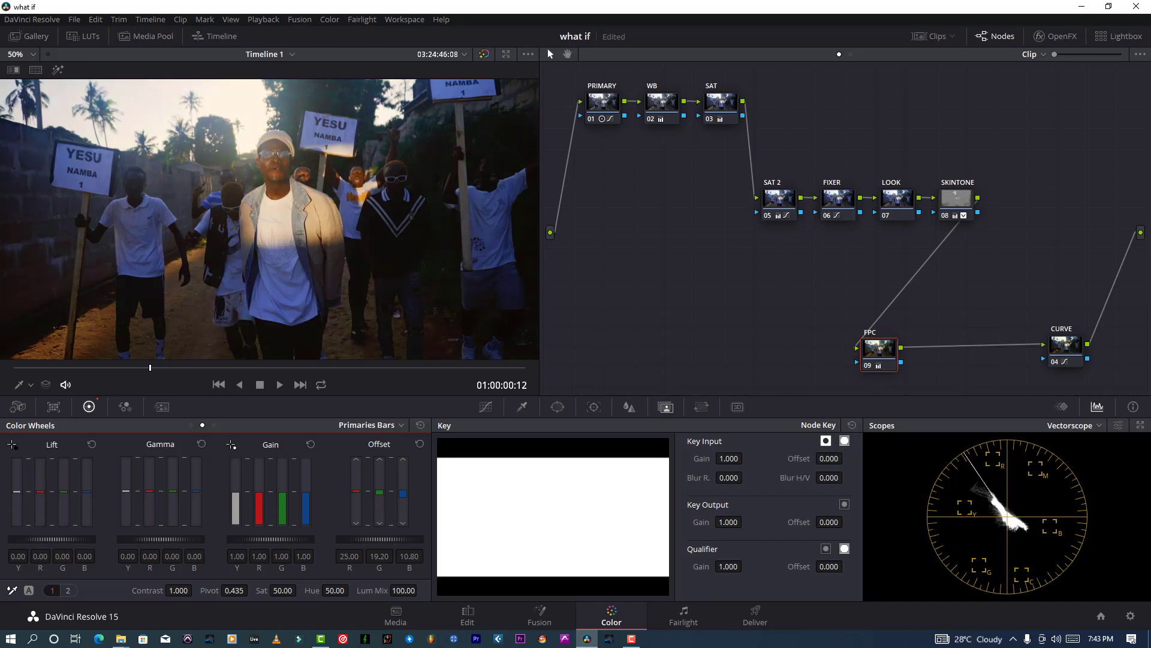
{"action": "left_click_drag", "start_coordinate": [379, 491], "coordinate": [380, 493]}
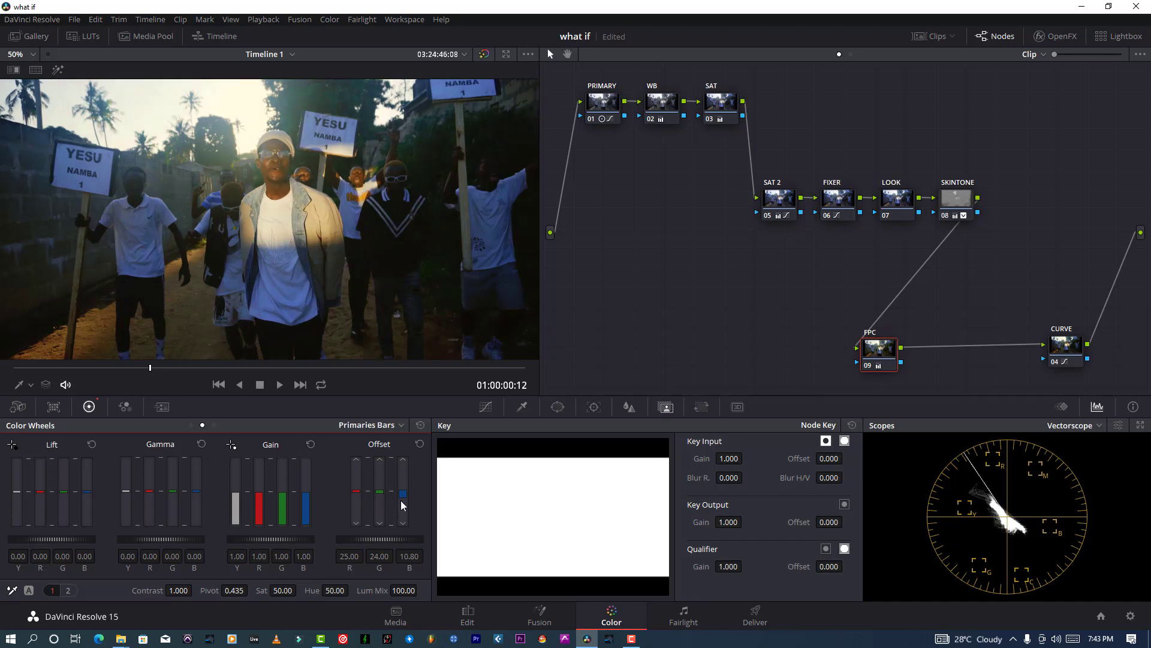
Step: Set the FPC node's Key Output Gain to 0.3 and compare the image with the node off
{"action": "left_click", "coordinate": [717, 522]}
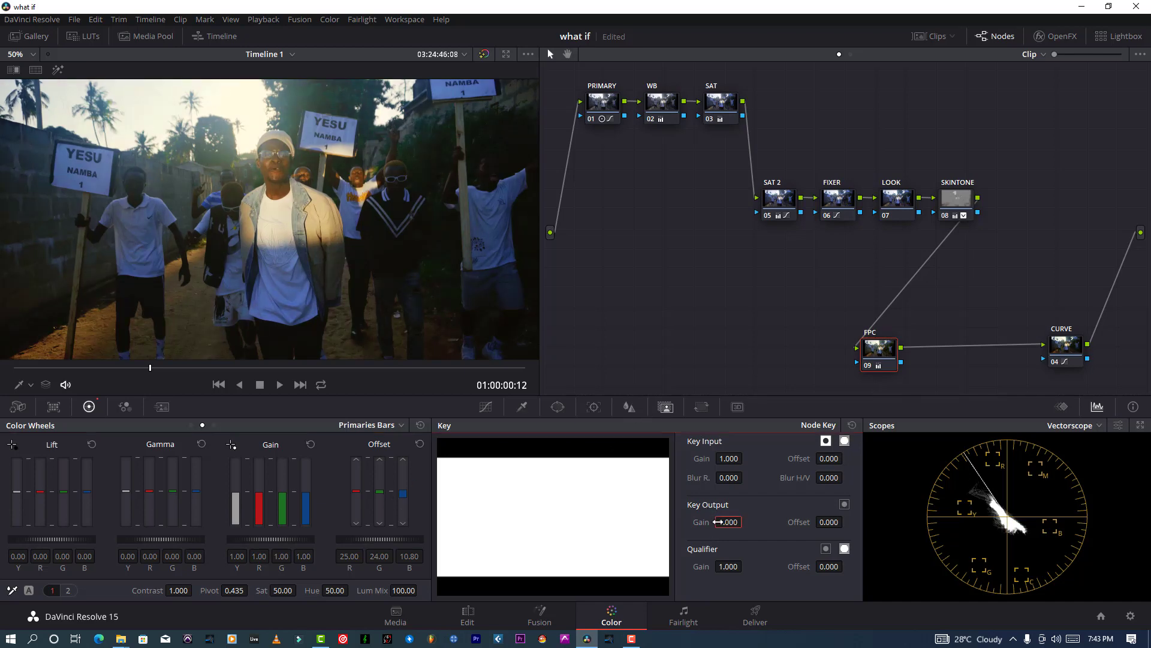
{"action": "type", "text": "0.3"}
{"action": "key", "text": "Return"}
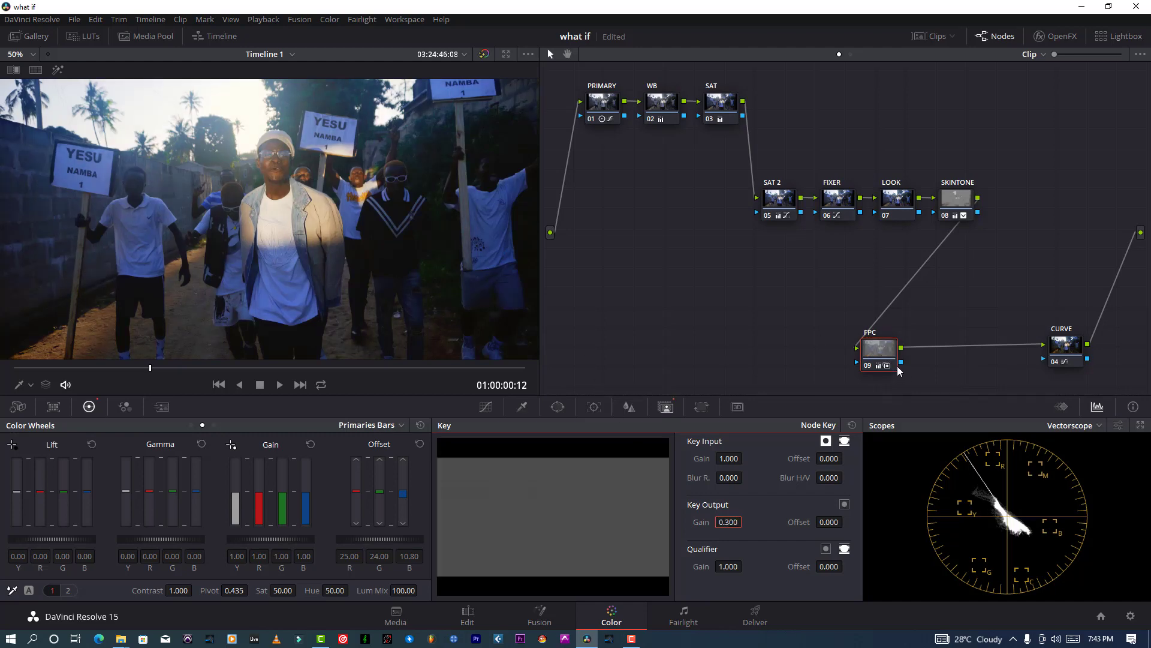
{"action": "left_click", "coordinate": [869, 364]}
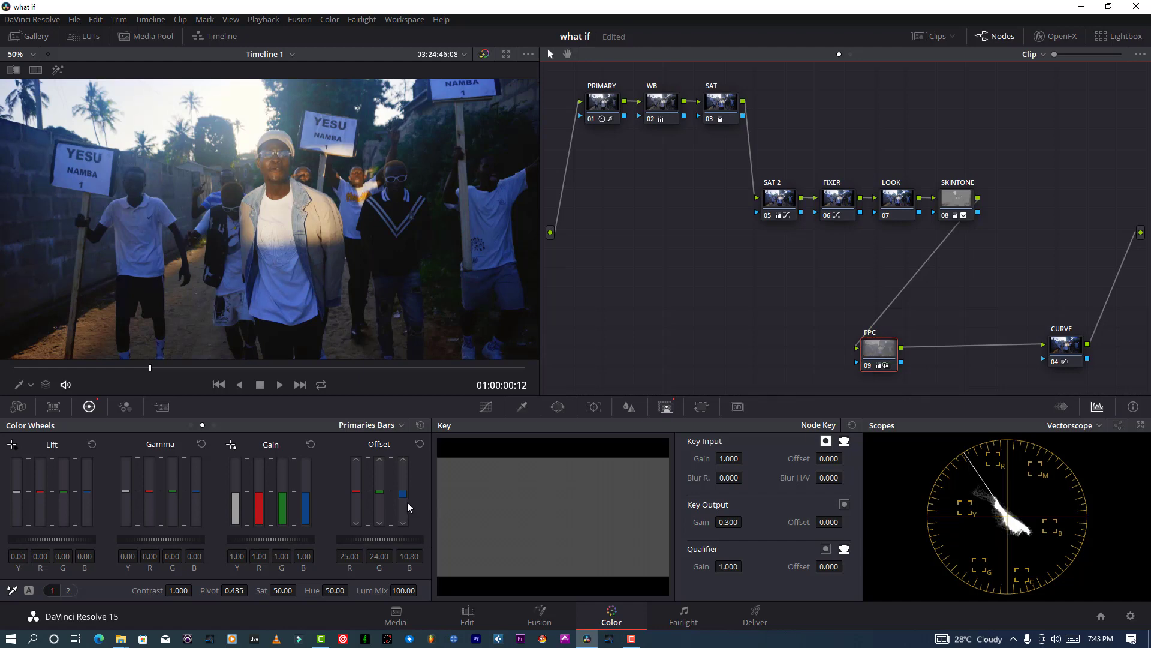
Step: Lower the FPC node's offset further to about 19.6 green and -9.0 blue, and save the project
{"action": "left_click_drag", "start_coordinate": [401, 501], "coordinate": [402, 511]}
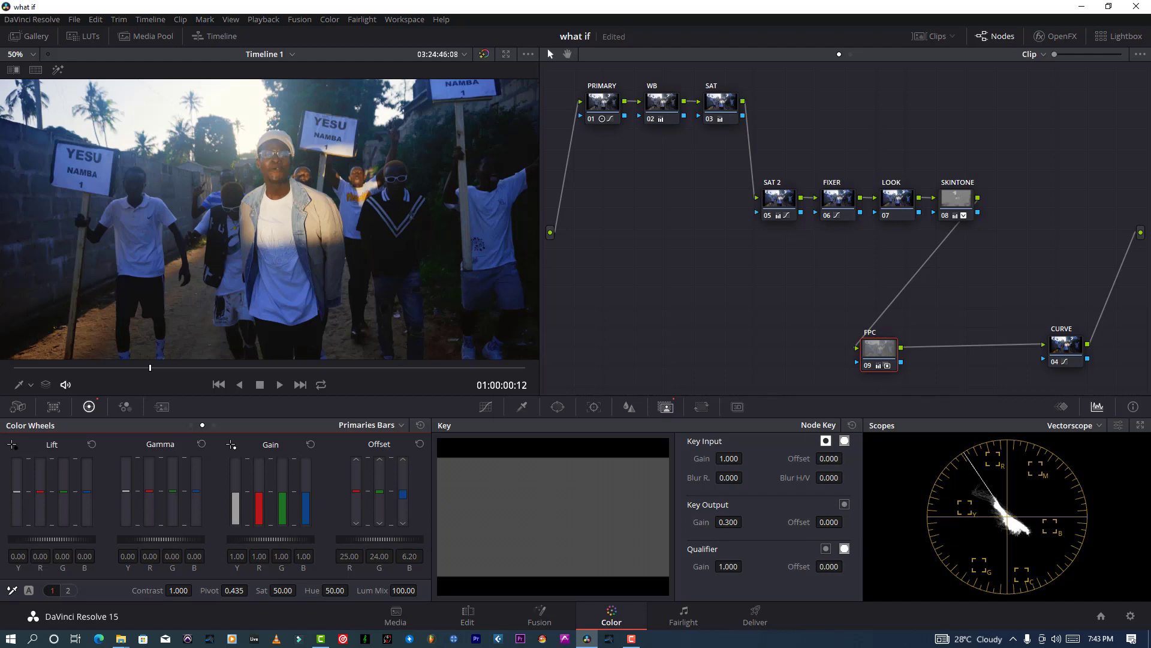
{"action": "left_click_drag", "start_coordinate": [403, 512], "coordinate": [402, 519]}
{"action": "left_click_drag", "start_coordinate": [379, 500], "coordinate": [403, 511]}
{"action": "left_click", "coordinate": [192, 425]}
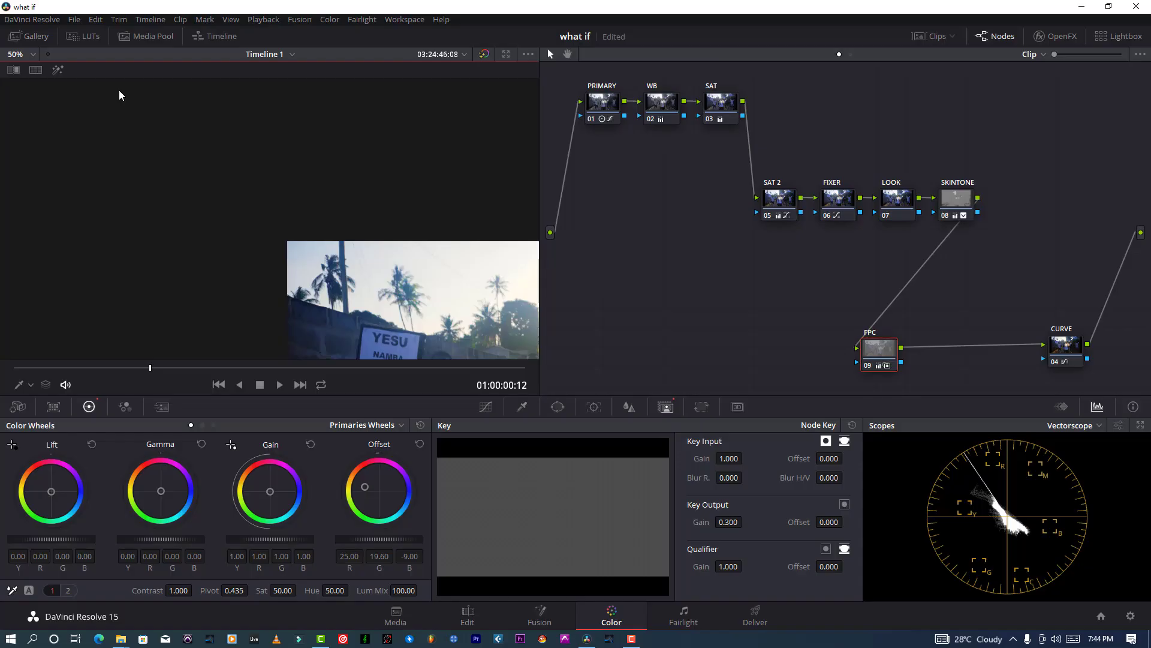
{"action": "key", "text": "ctrl+s"}
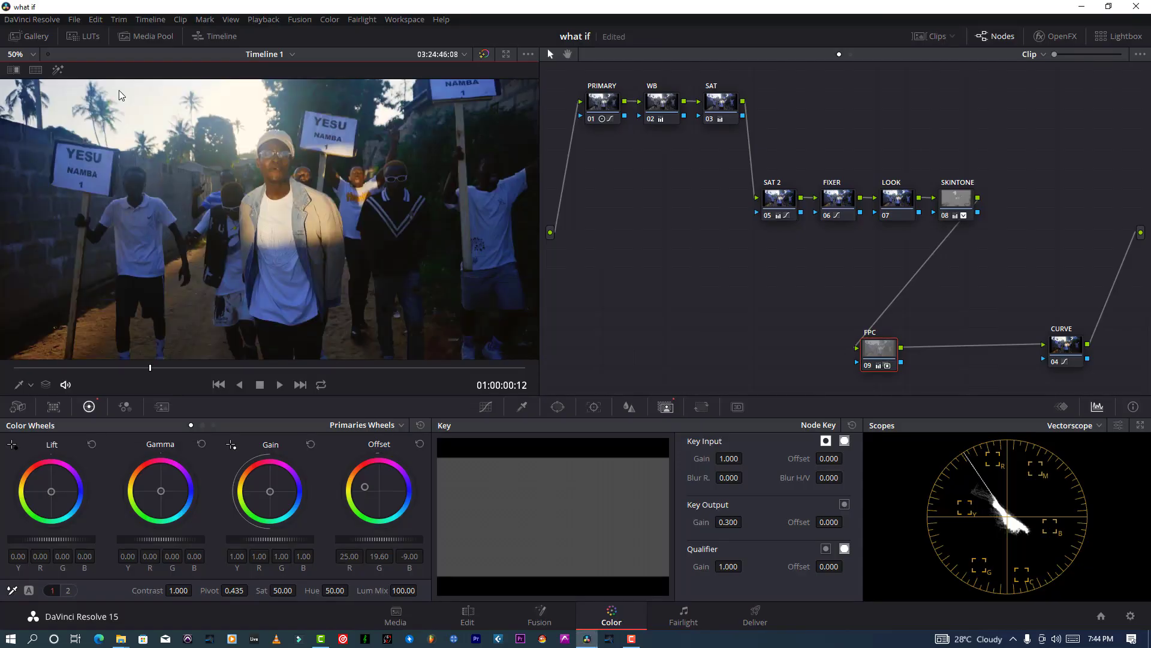
Step: Add a serial node after FPC and label it LUMA
{"action": "key", "text": "alt+s"}
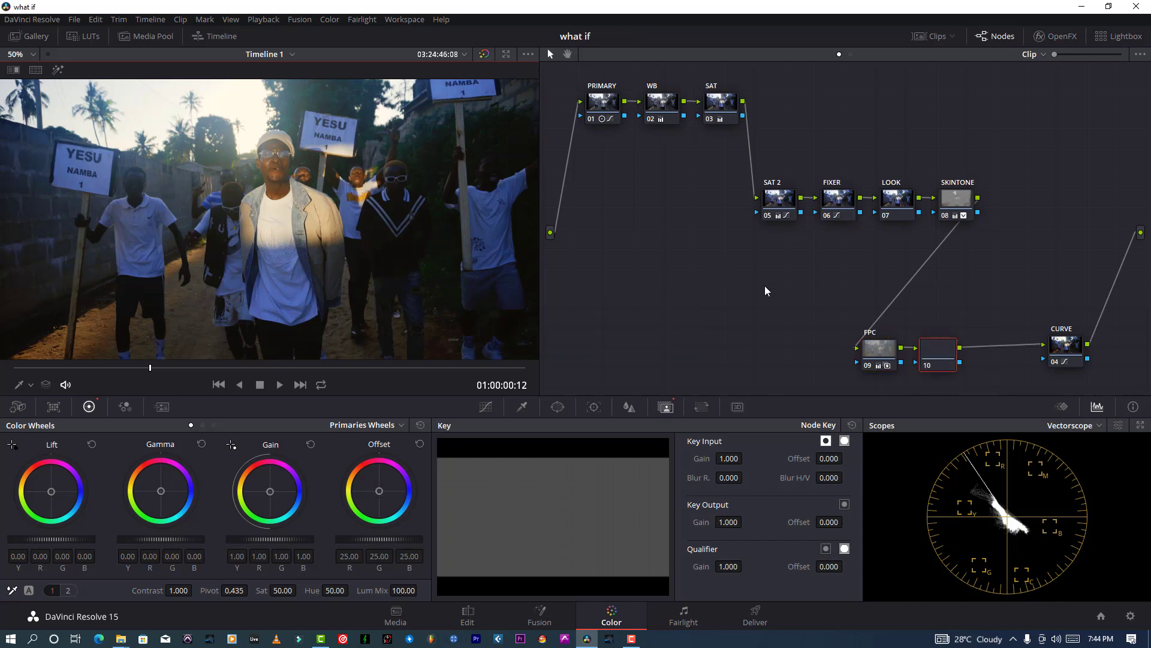
{"action": "right_click", "coordinate": [953, 369]}
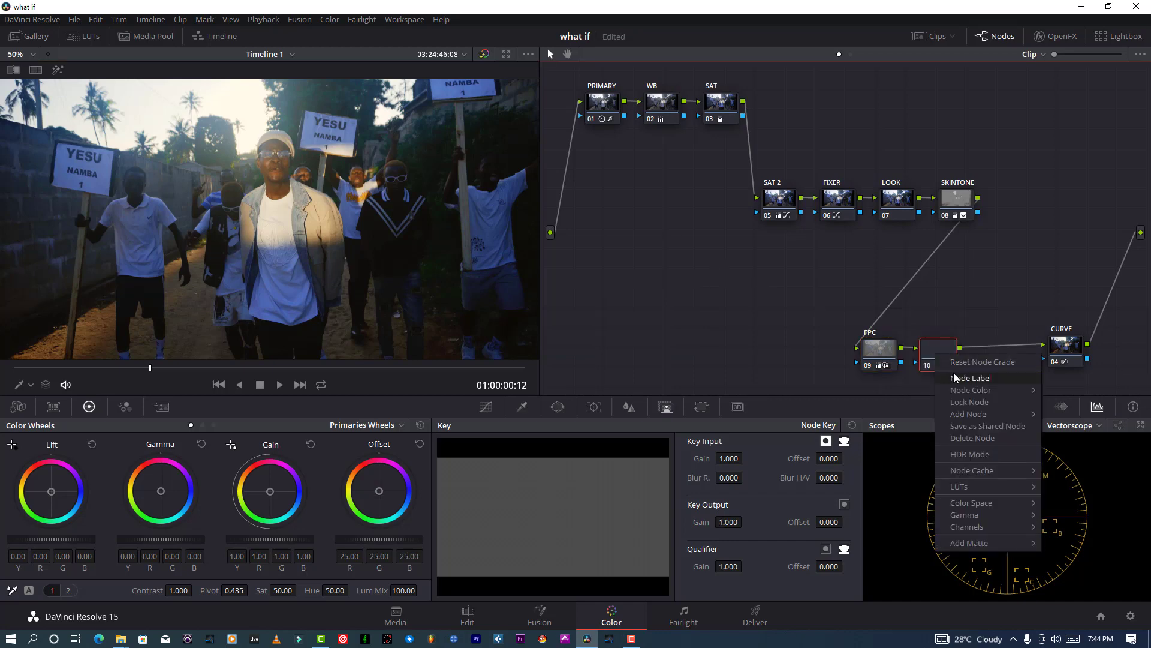
{"action": "left_click", "coordinate": [955, 376]}
{"action": "type", "text": "LUMA"}
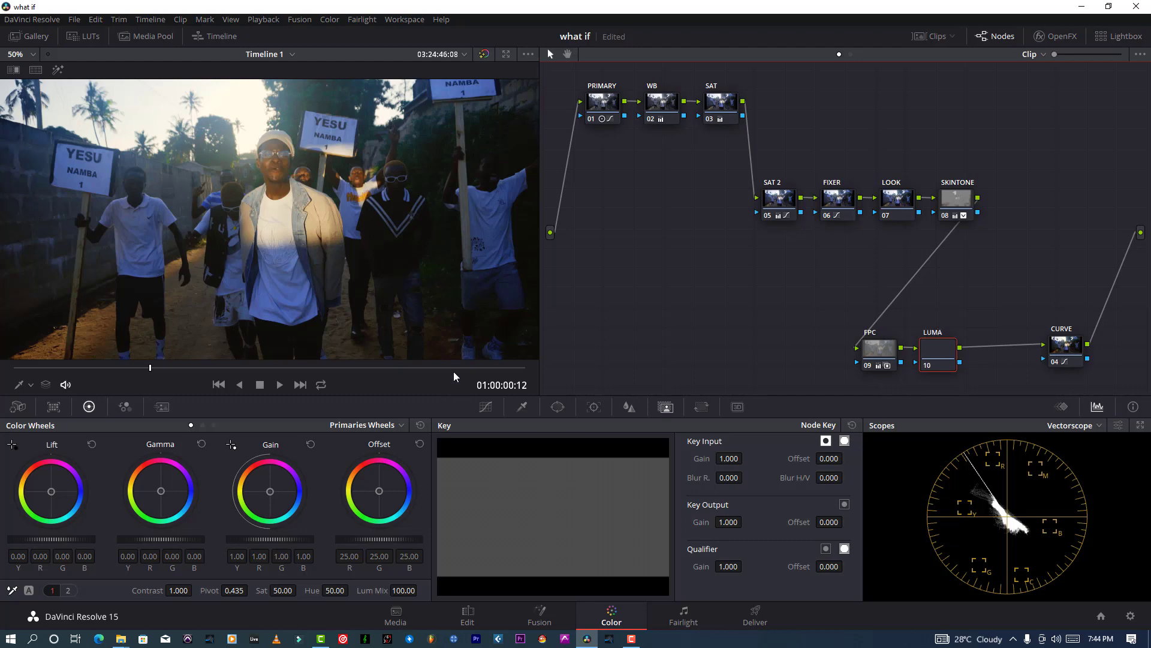
Step: On LUMA's Lum Vs Sat curve, add shadow and highlight control points and pull both curve ends down to zero saturation
{"action": "left_click", "coordinate": [486, 407]}
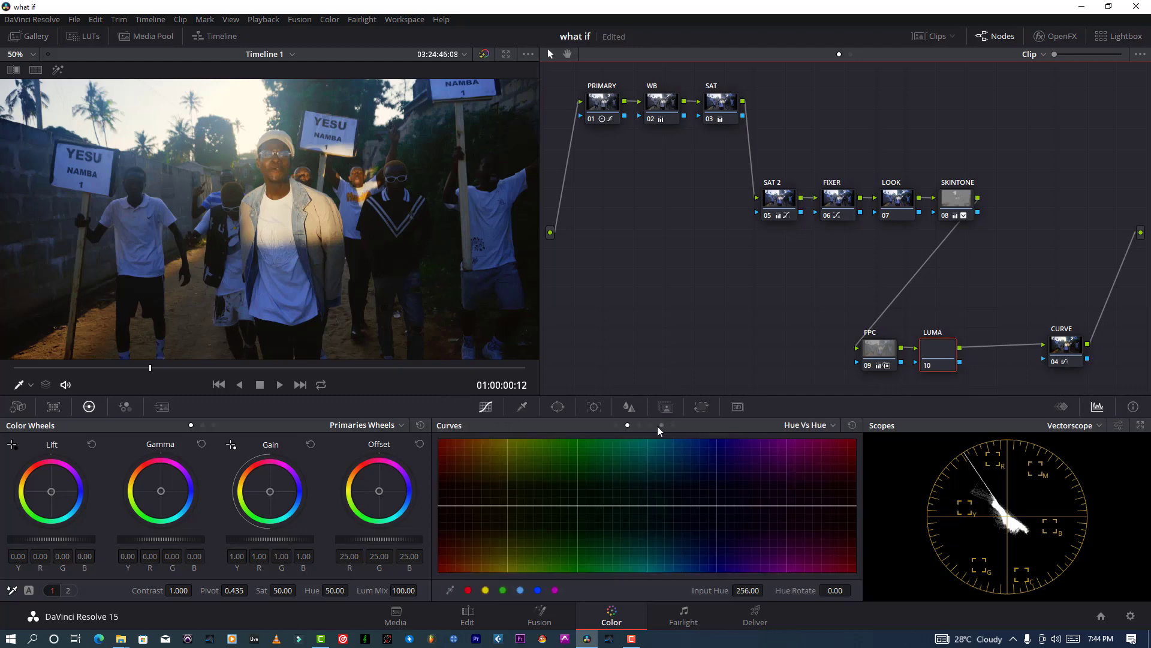
{"action": "left_click", "coordinate": [662, 425]}
{"action": "left_click", "coordinate": [468, 590]}
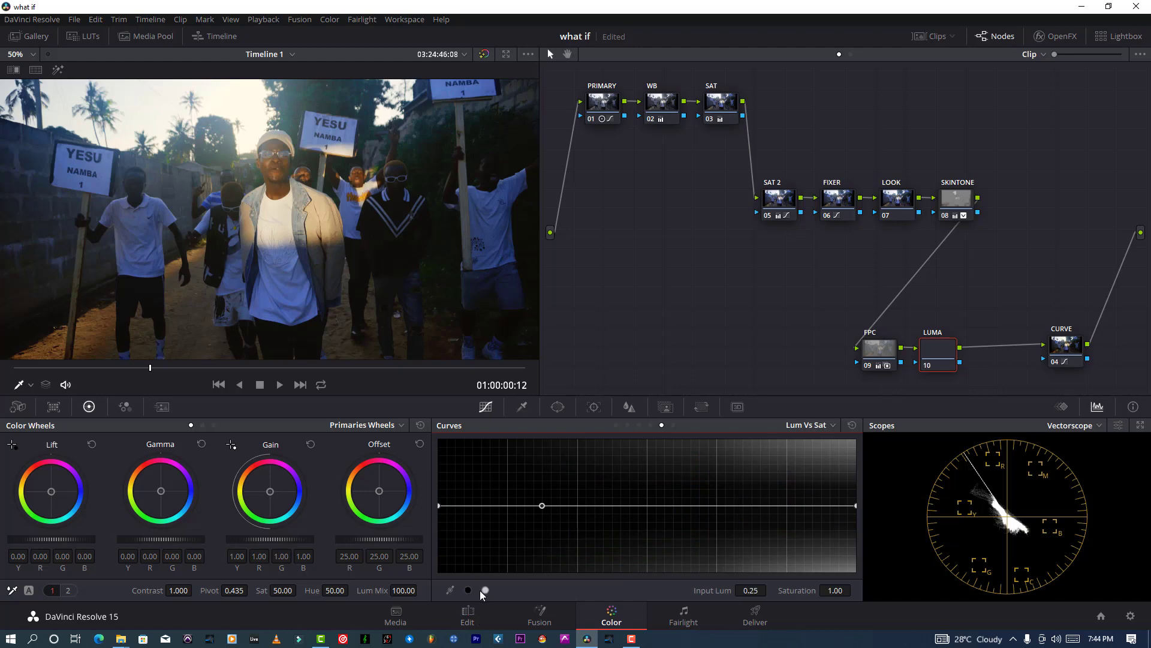
{"action": "left_click", "coordinate": [485, 590]}
{"action": "left_click_drag", "start_coordinate": [439, 506], "coordinate": [440, 571]}
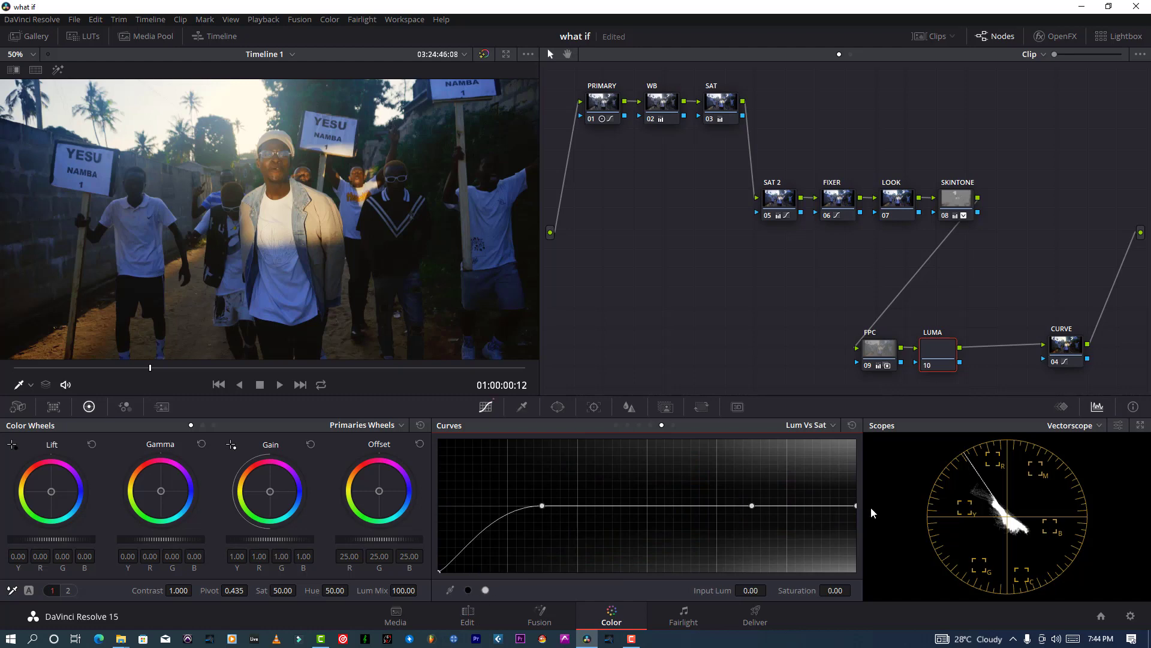
{"action": "left_click_drag", "start_coordinate": [855, 506], "coordinate": [855, 571]}
Step: On LUMA's Sat Vs Sat curve, lower the high-saturation end to an Output Sat of 0.50 and save the project
{"action": "left_click", "coordinate": [672, 426]}
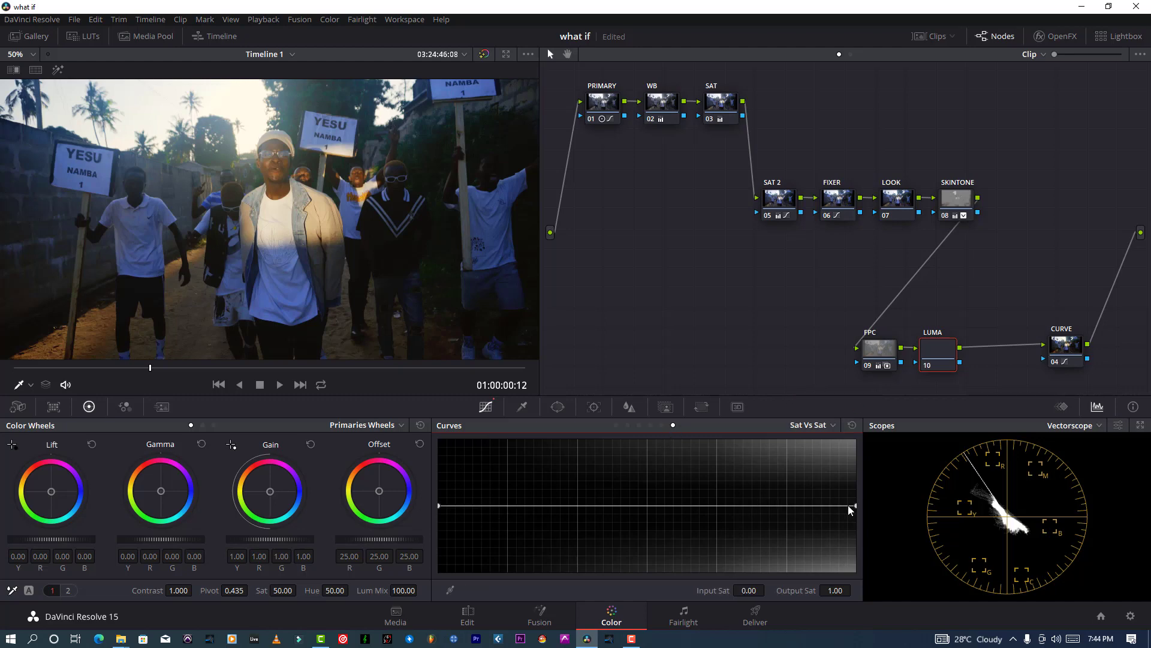
{"action": "left_click_drag", "start_coordinate": [855, 505], "coordinate": [855, 571]}
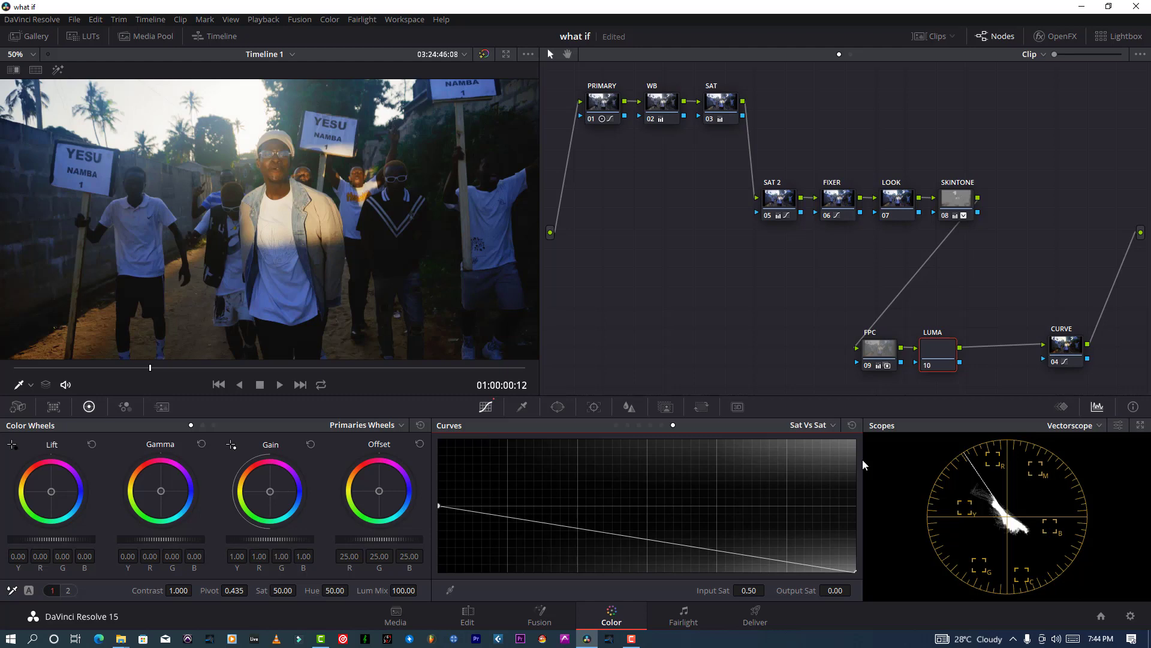
{"action": "double_click", "coordinate": [828, 591]}
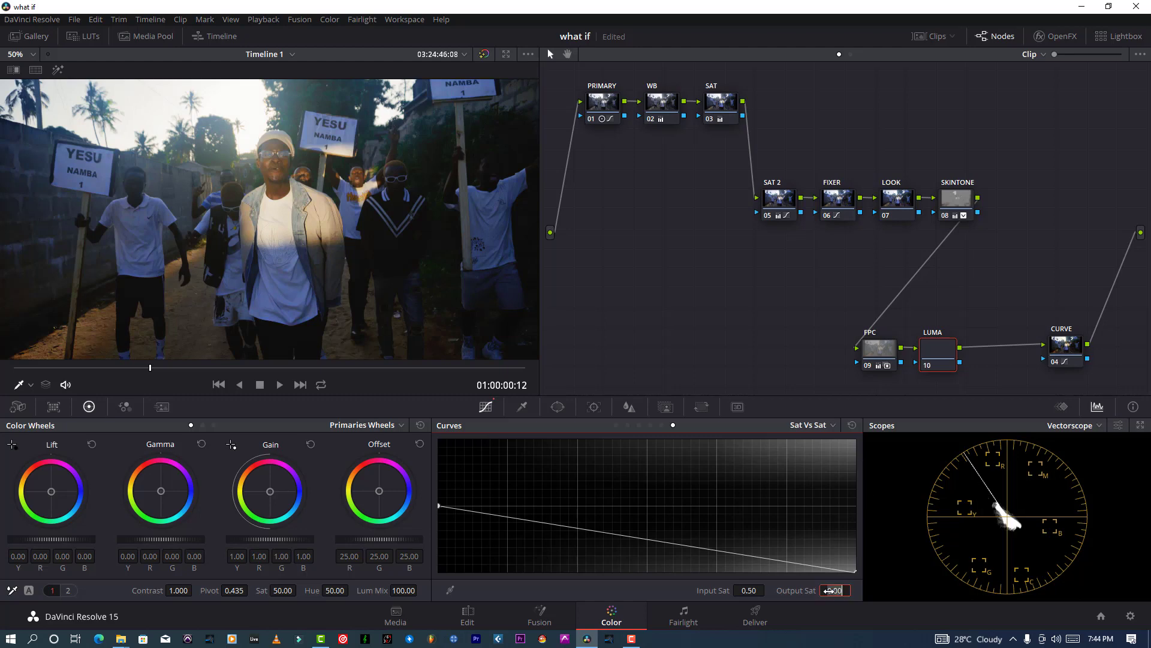
{"action": "type", "text": "0.5"}
{"action": "key", "text": "Return"}
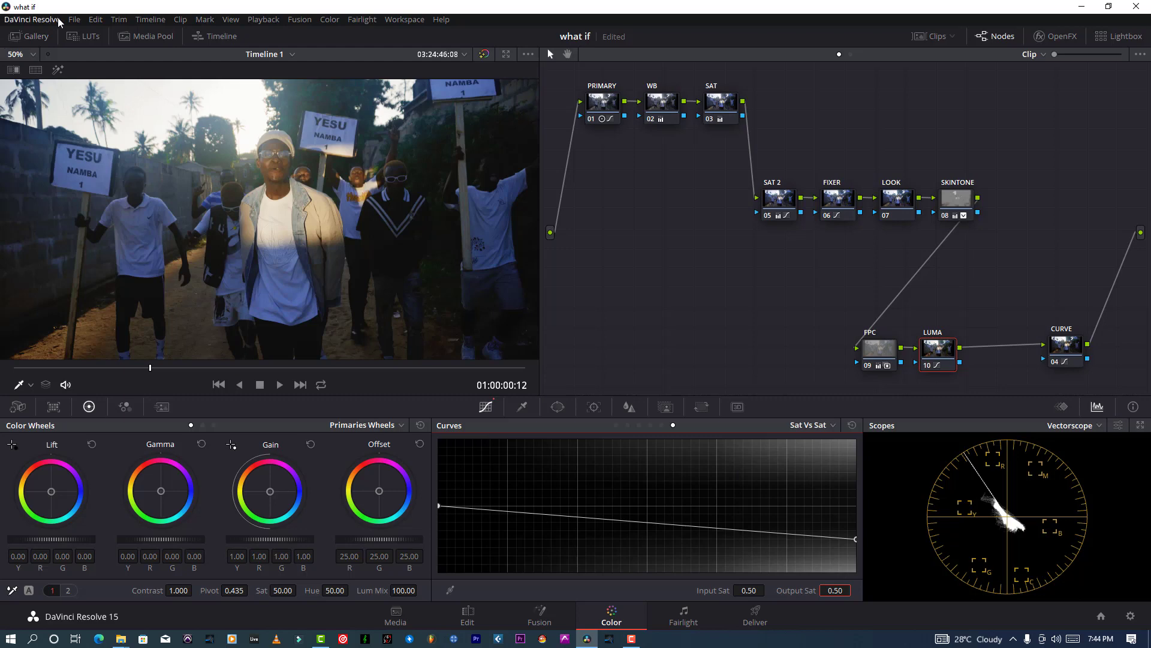
{"action": "left_click", "coordinate": [74, 19]}
{"action": "left_click", "coordinate": [95, 82]}
Step: Shift the FPC node's offset color balance to about 28.45 red, 17.57 green and -3.88 blue, and save the project
{"action": "left_click", "coordinate": [879, 349]}
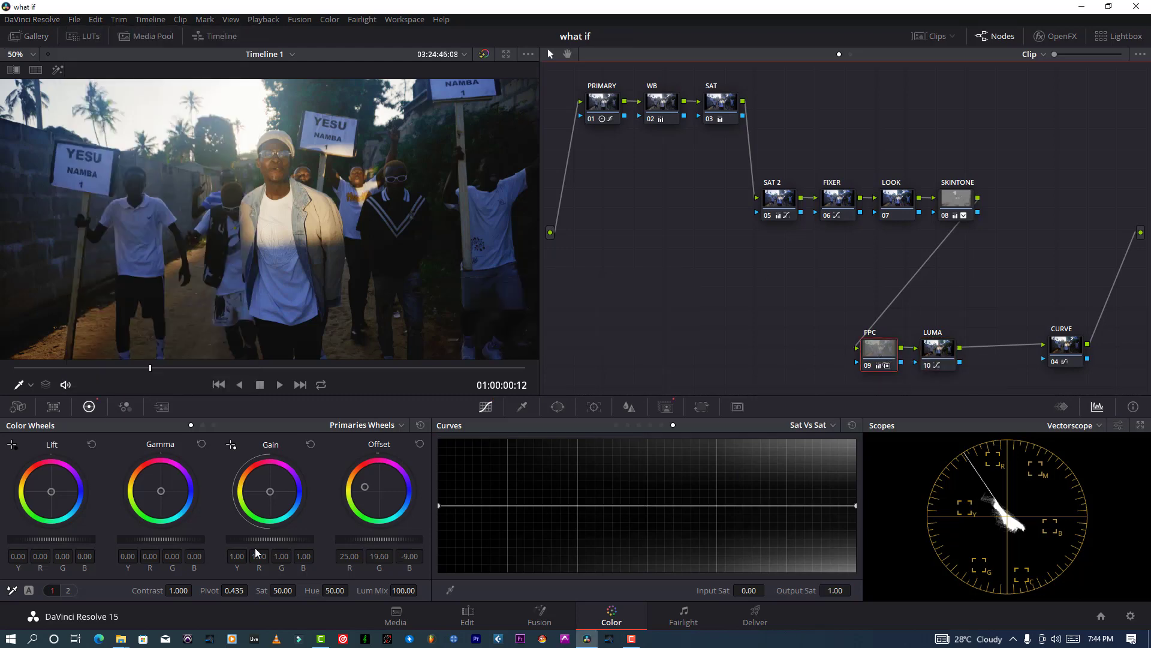
{"action": "left_click_drag", "start_coordinate": [372, 486], "coordinate": [368, 484]}
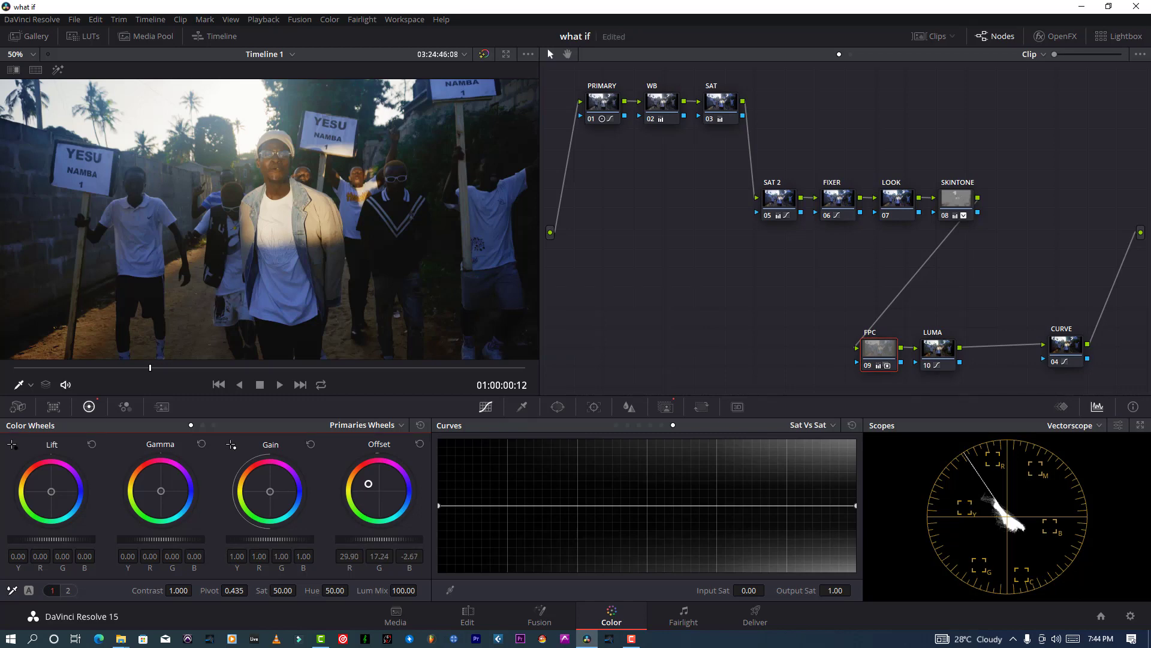
{"action": "left_click", "coordinate": [74, 19]}
{"action": "left_click", "coordinate": [94, 88]}
{"action": "left_click_drag", "start_coordinate": [372, 488], "coordinate": [367, 484]}
{"action": "left_click_drag", "start_coordinate": [366, 485], "coordinate": [367, 484]}
Step: On the LOOK node's Hue Vs Hue curve, add blue control points and raise the blue point to a Hue Rotate of about 20.89
{"action": "left_click", "coordinate": [894, 203]}
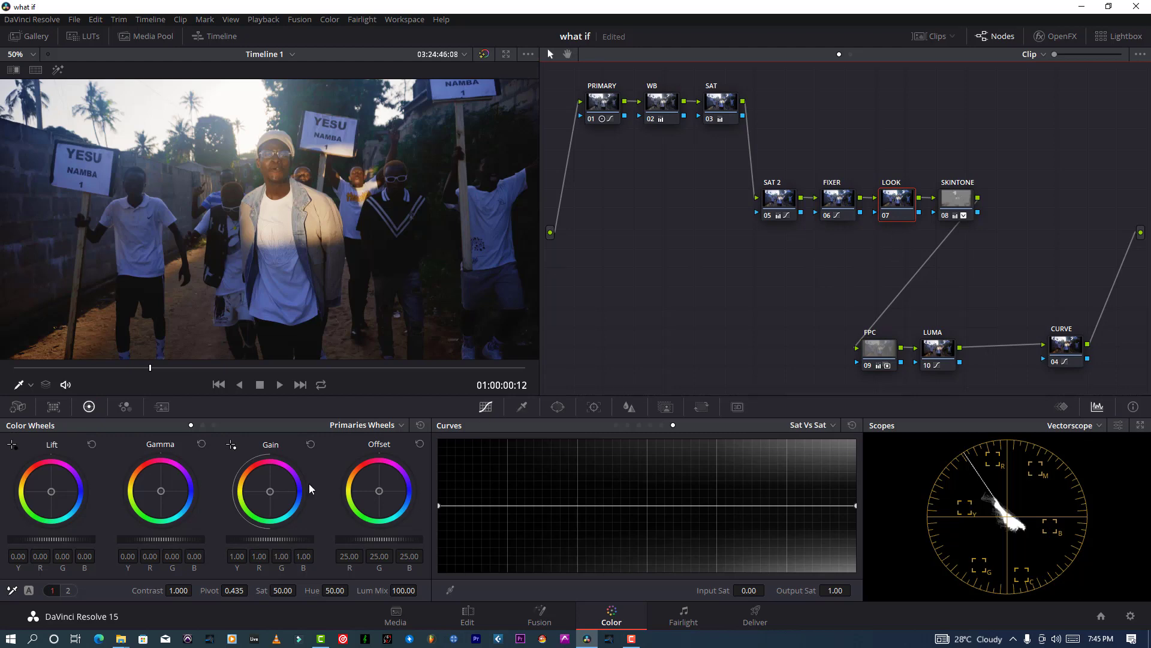
{"action": "left_click", "coordinate": [616, 425]}
{"action": "left_click", "coordinate": [628, 424]}
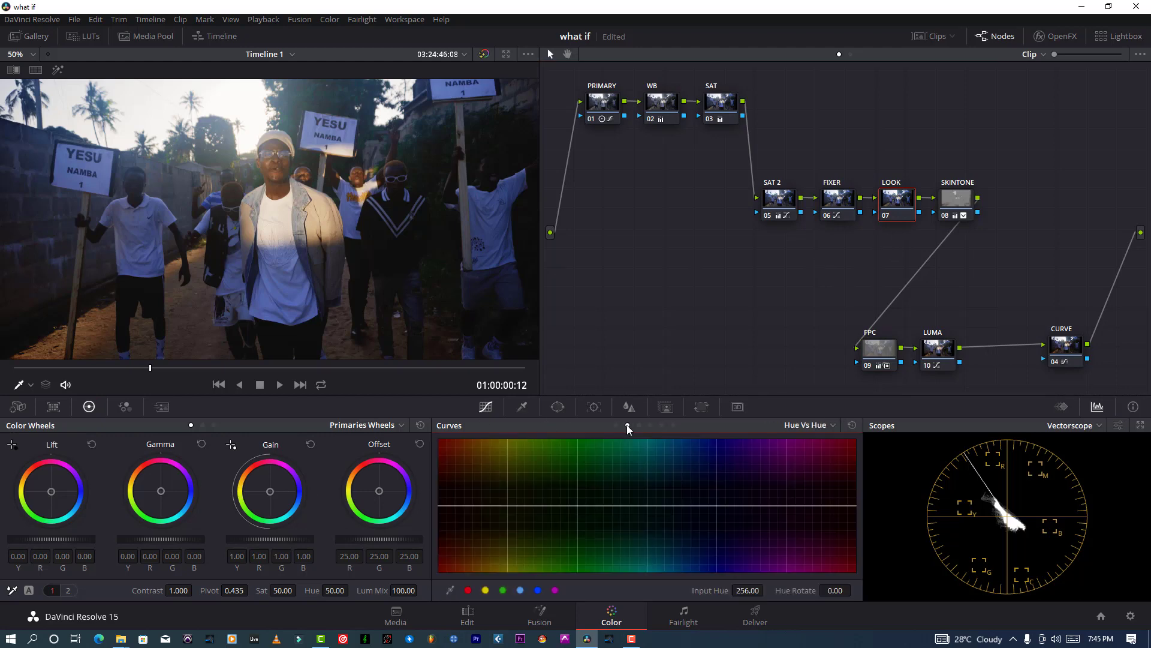
{"action": "left_click", "coordinate": [537, 590]}
{"action": "left_click_drag", "start_coordinate": [718, 506], "coordinate": [719, 499]}
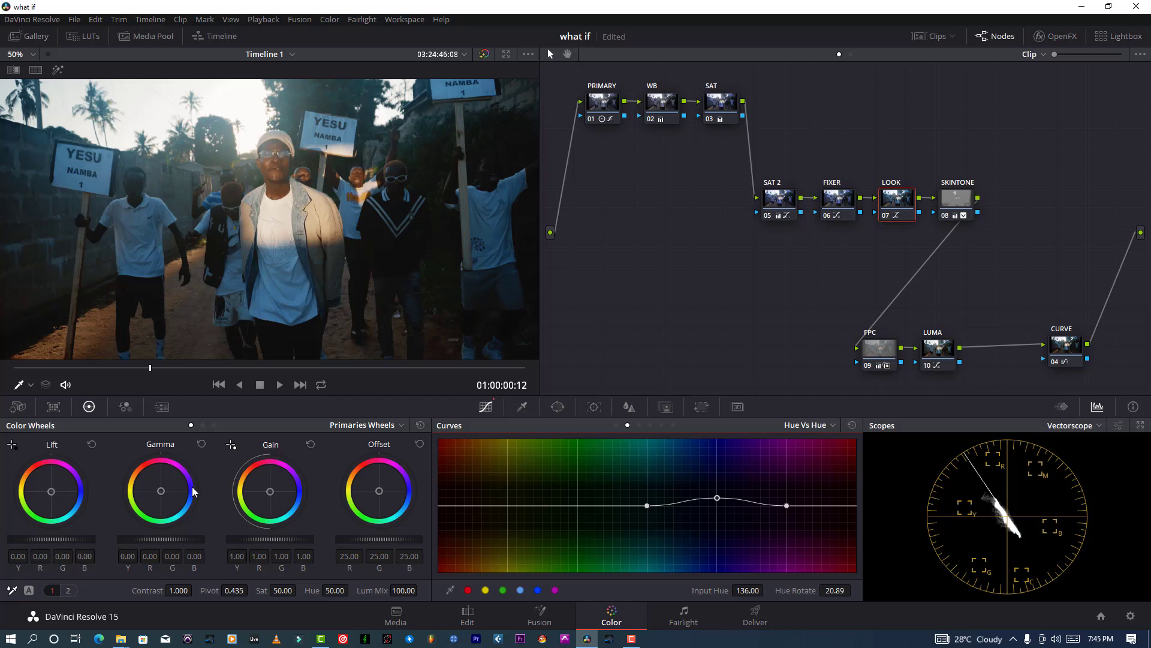
Step: Warm LOOK's log highlights to about 0.09 red, 0.01 green and -0.38 blue, and save the project
{"action": "left_click", "coordinate": [213, 425]}
{"action": "left_click_drag", "start_coordinate": [268, 490], "coordinate": [261, 487]}
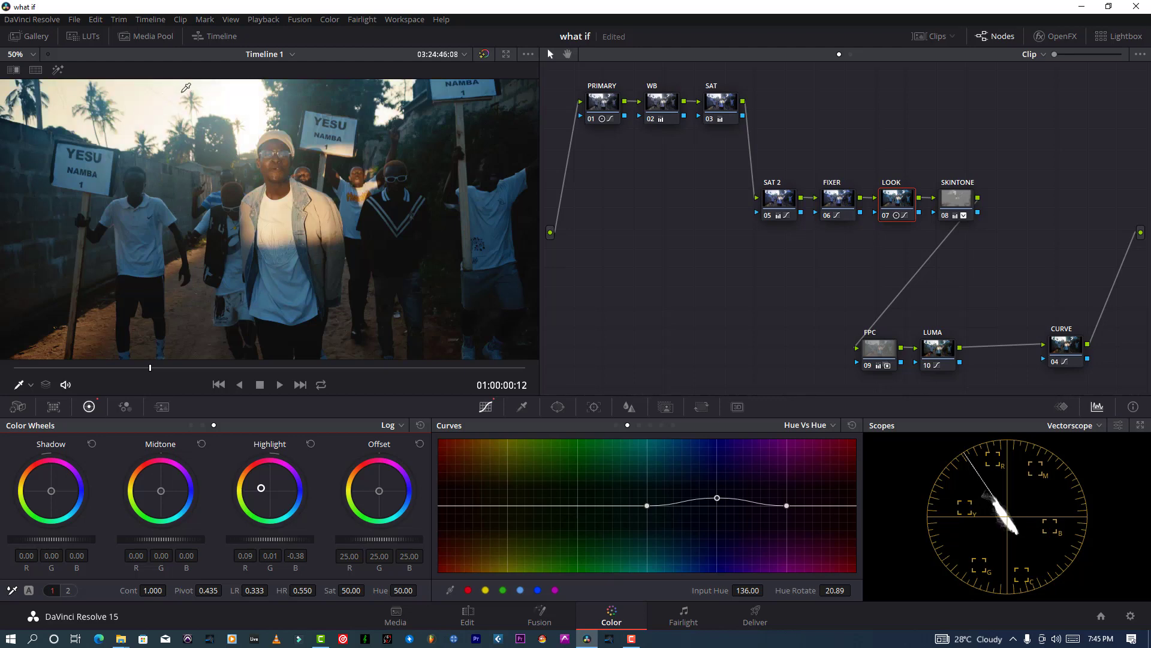
{"action": "left_click", "coordinate": [75, 20]}
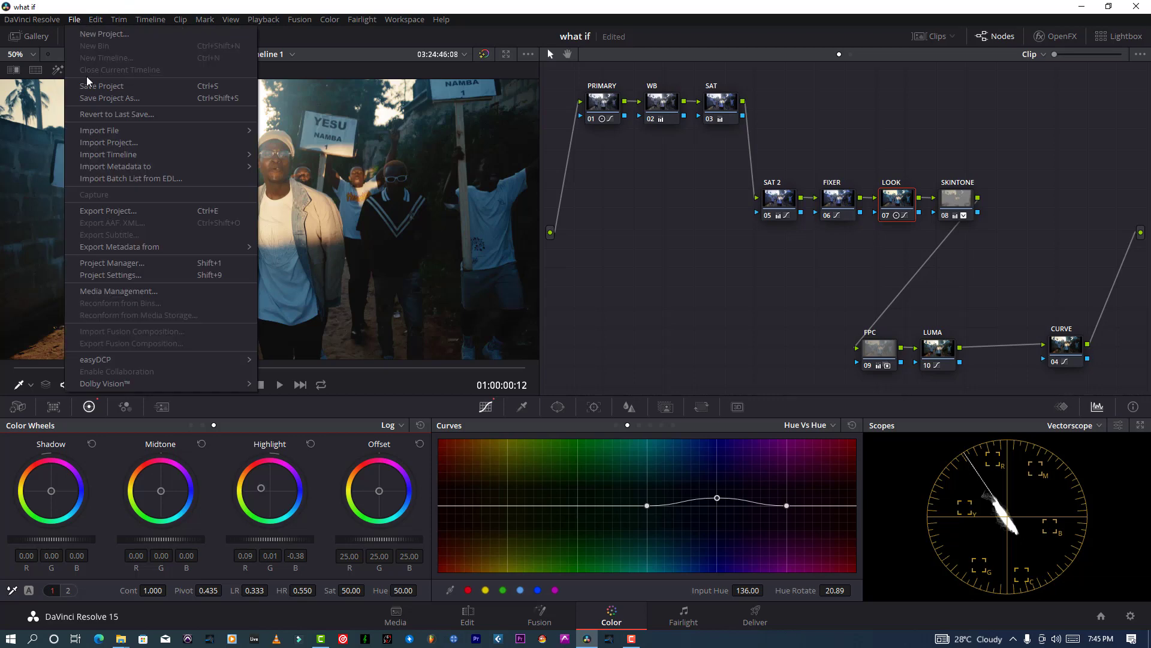
{"action": "left_click", "coordinate": [96, 86]}
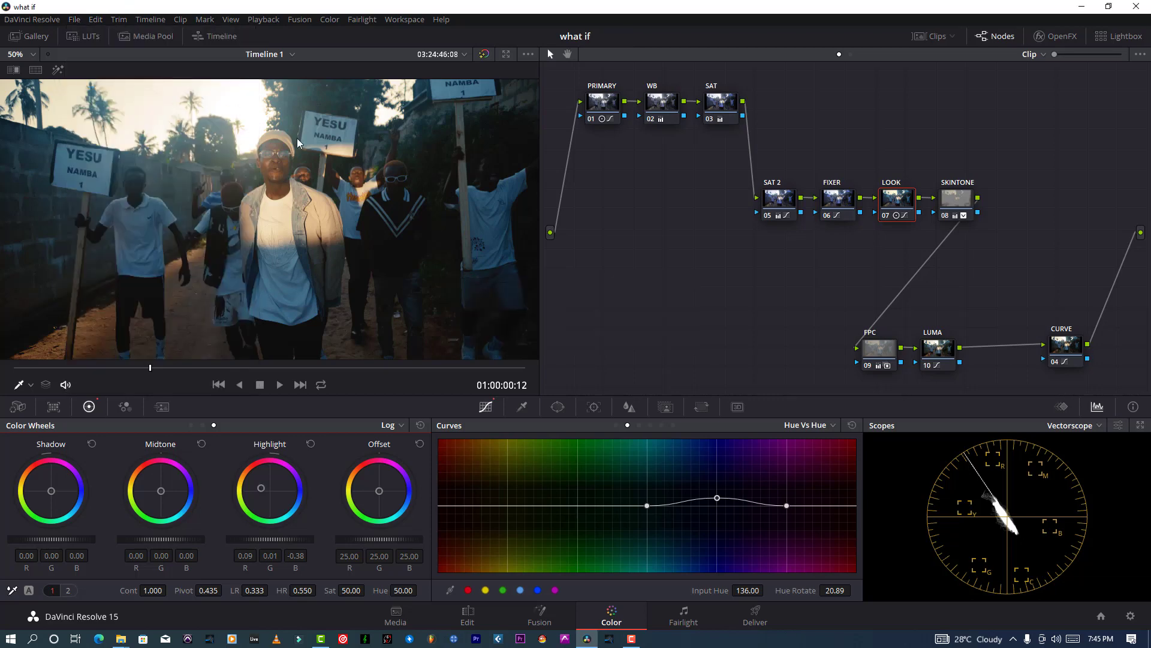
Step: Review the graded frame in full screen, return to the color workspace and save the project
{"action": "key", "text": "ctrl+f"}
{"action": "key", "text": "Escape"}
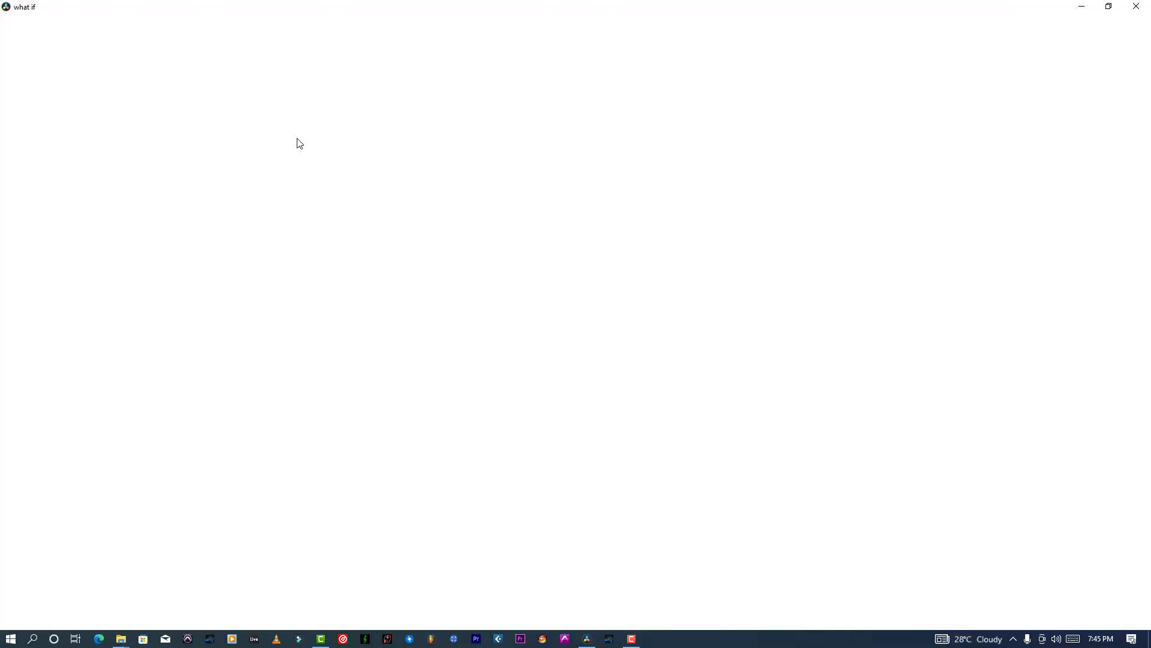
{"action": "key", "text": "ctrl+s"}
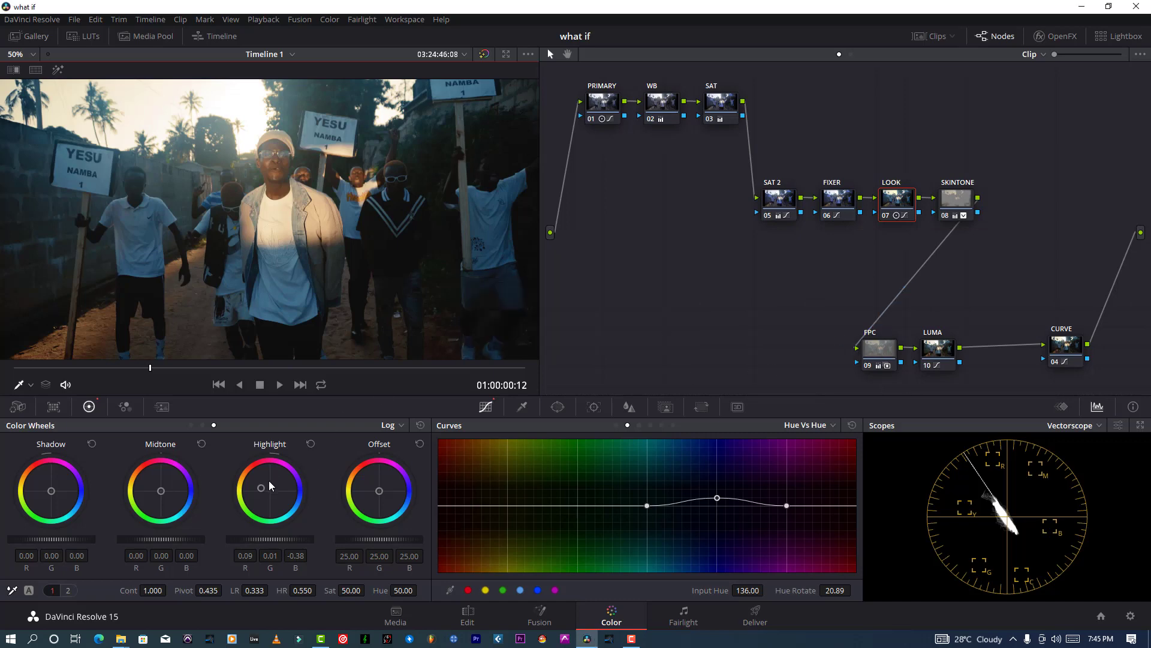
Step: Set the FPC node's Key Output Gain to 0.280 and save the project
{"action": "left_click", "coordinate": [879, 347]}
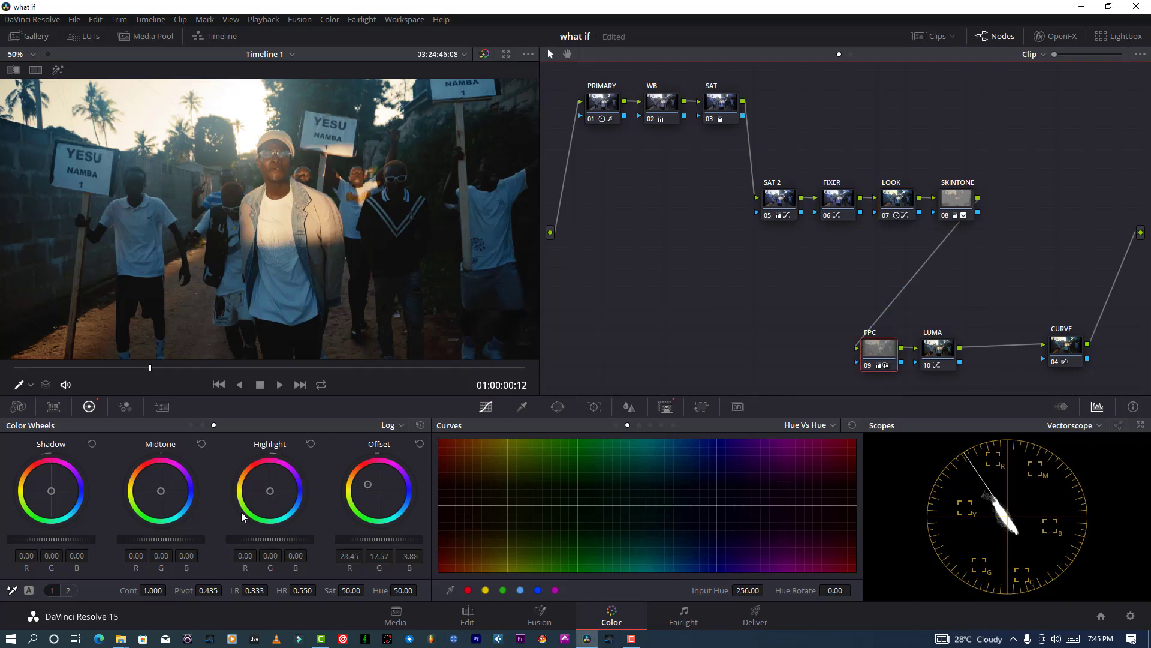
{"action": "left_click", "coordinate": [666, 407]}
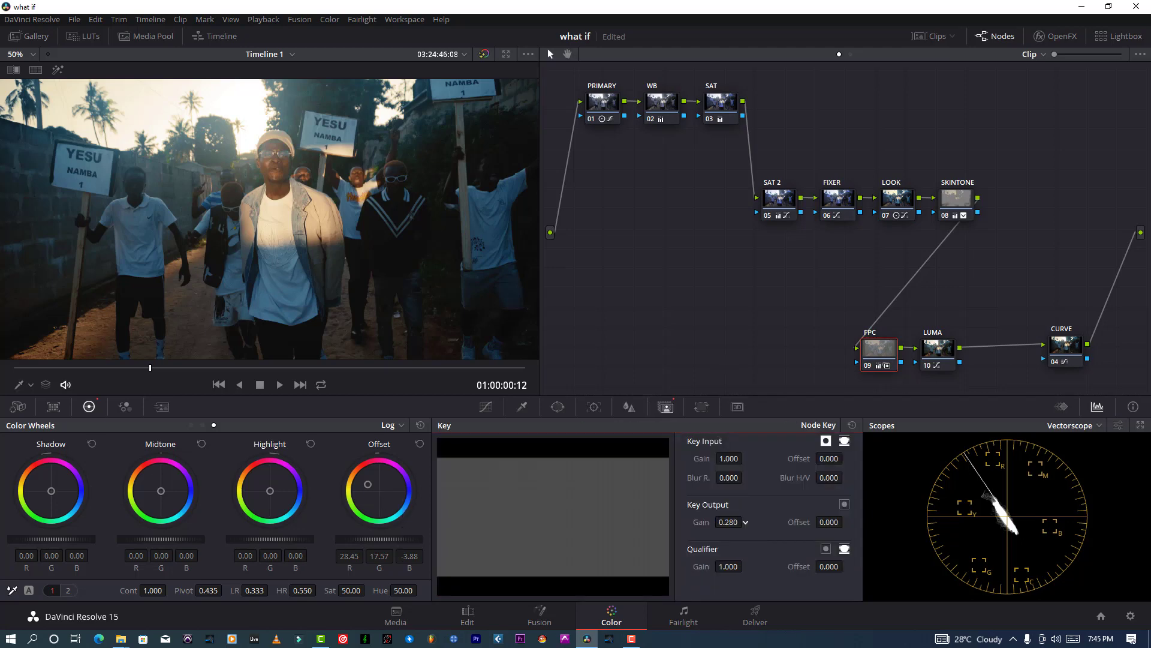
{"action": "left_click", "coordinate": [75, 20]}
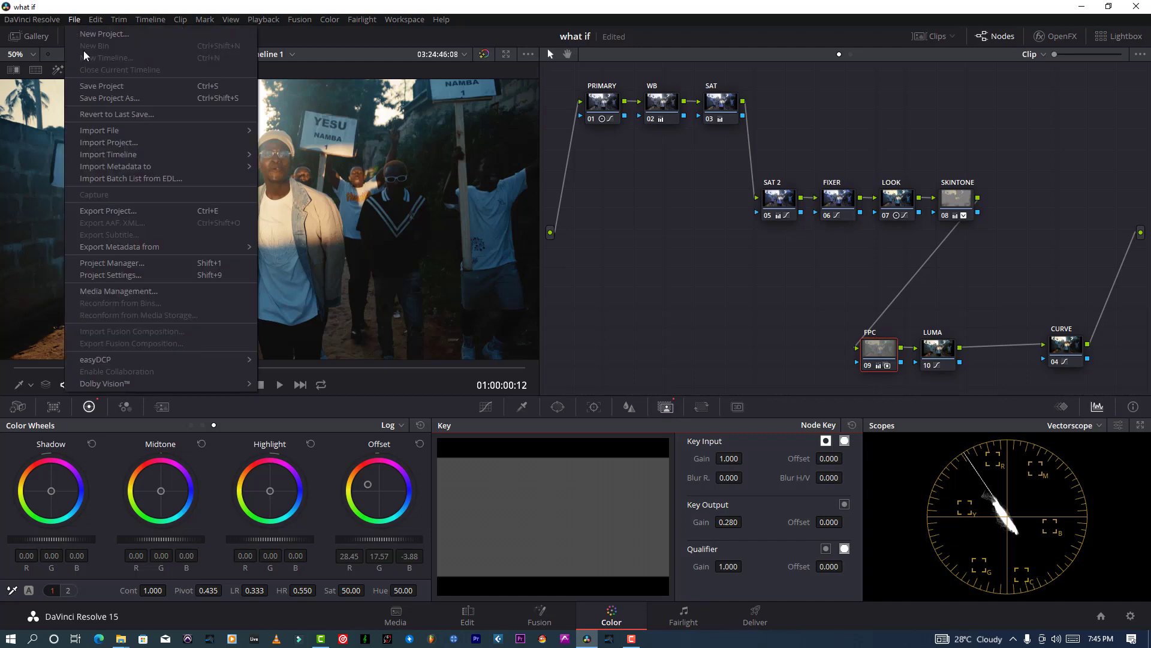
{"action": "left_click", "coordinate": [93, 86]}
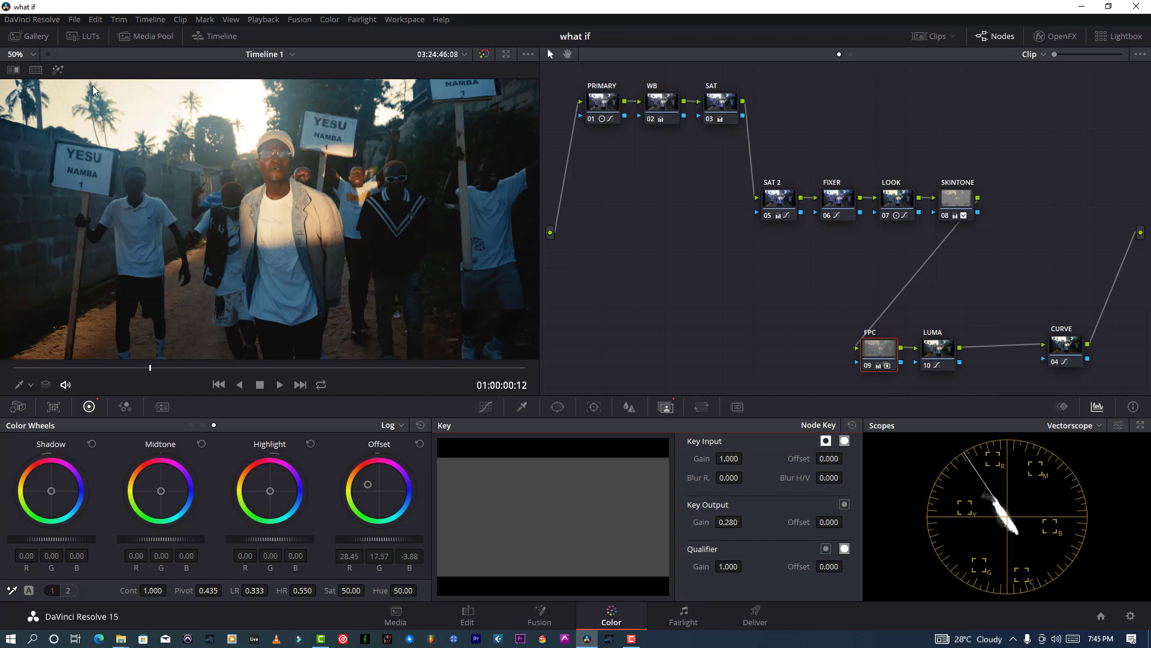
Step: Add a serial node after LUMA and label it VG
{"action": "left_click", "coordinate": [950, 356]}
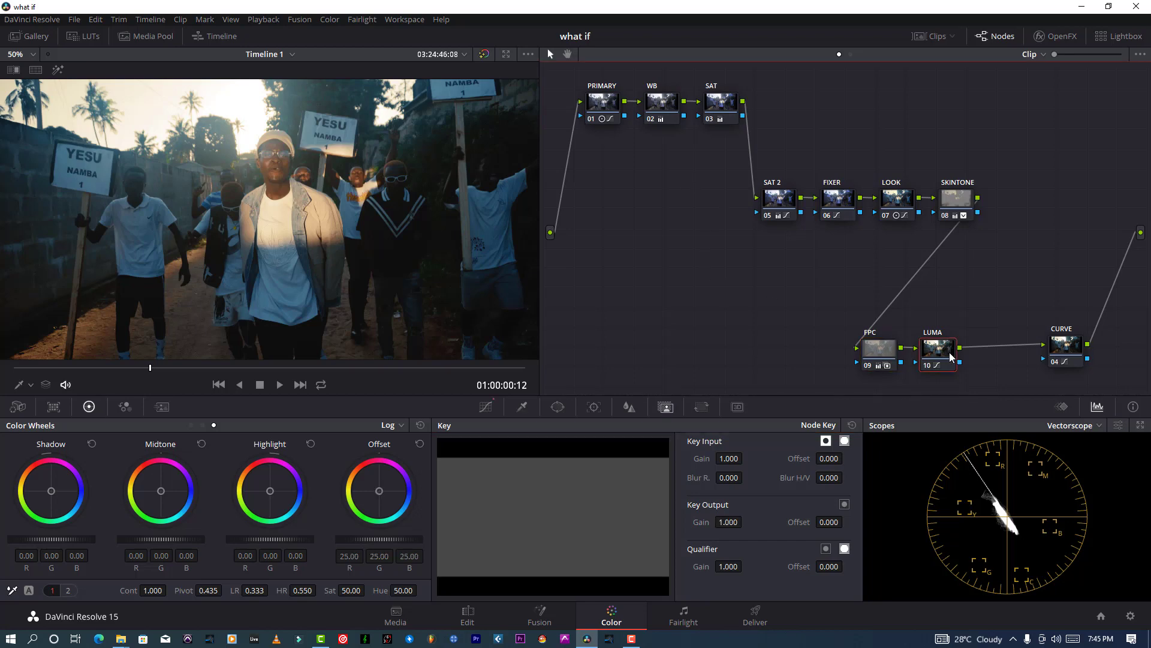
{"action": "key", "text": "alt+s"}
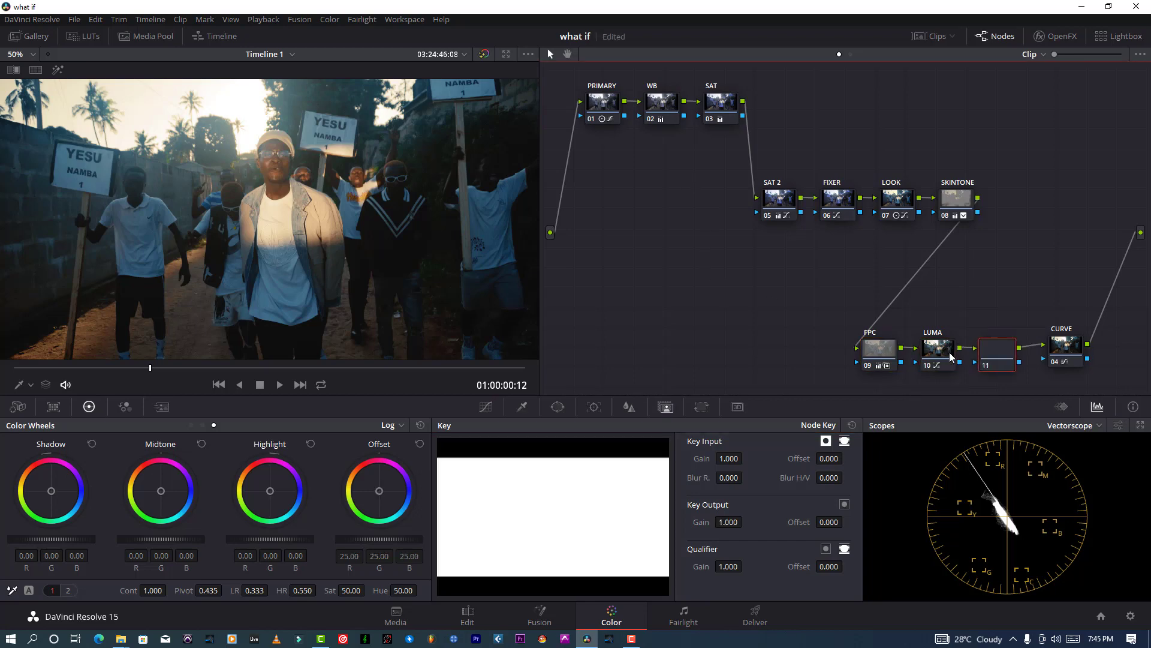
{"action": "key", "text": "ctrl+s"}
{"action": "right_click", "coordinate": [992, 355]}
{"action": "left_click", "coordinate": [1011, 379]}
{"action": "type", "text": "VG"}
Step: Add a circle window to VG, soften its edge to about 11 and move it up around the lead man's head
{"action": "left_click", "coordinate": [558, 407]}
{"action": "left_click", "coordinate": [458, 485]}
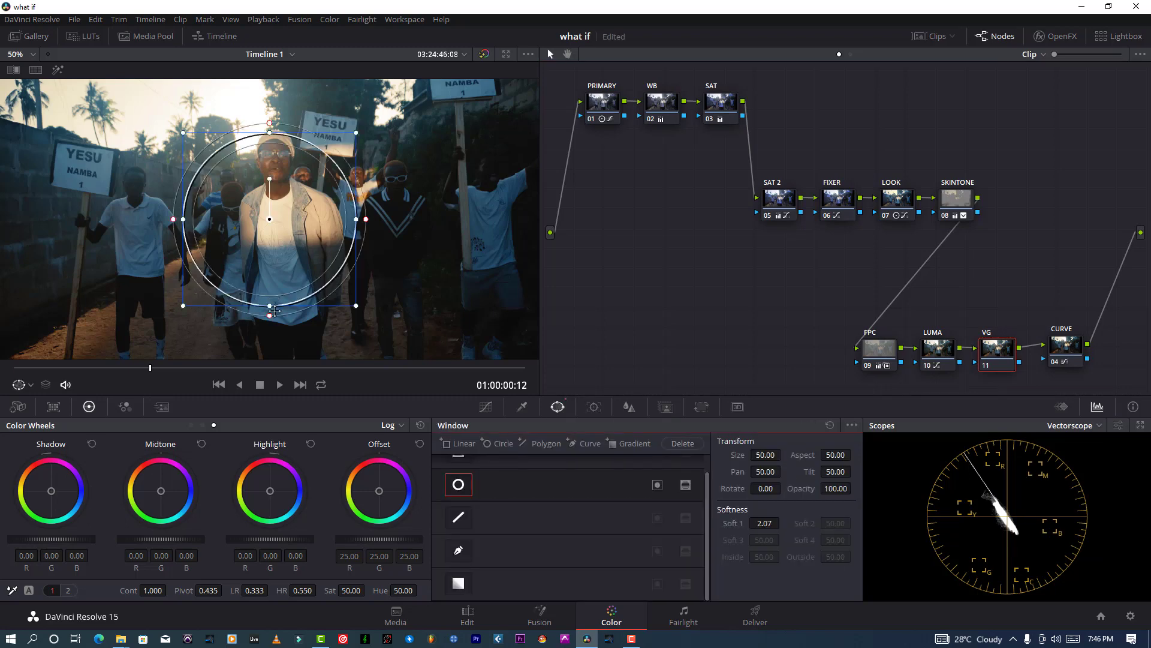
{"action": "left_click_drag", "start_coordinate": [269, 316], "coordinate": [264, 383]}
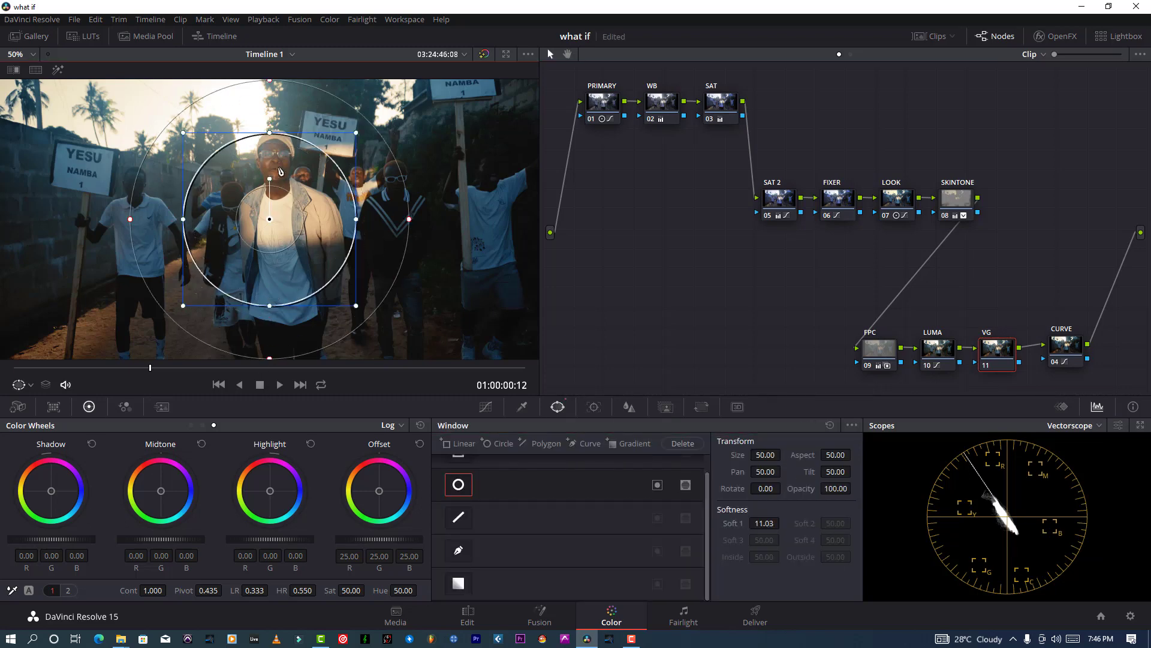
{"action": "left_click_drag", "start_coordinate": [281, 171], "coordinate": [285, 120]}
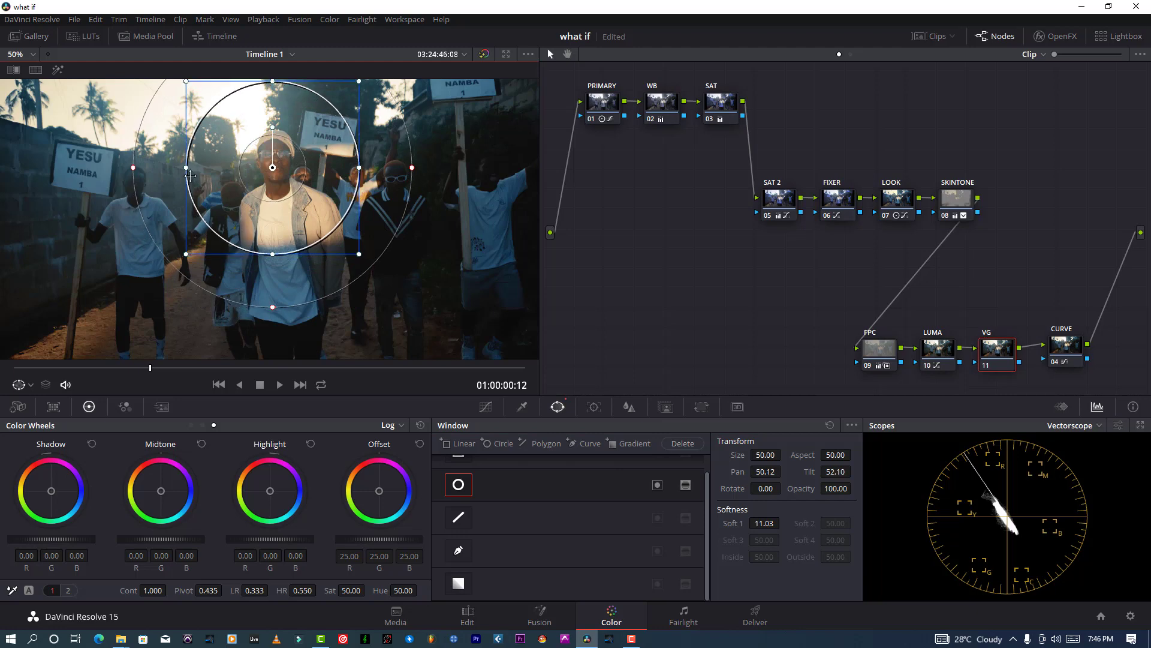
Step: Reshape VG's circle window into a tall ellipse over the lead man, about 32.75 size and 21.83 aspect, with about 12.05 softness
{"action": "left_click_drag", "start_coordinate": [186, 167], "coordinate": [216, 168]}
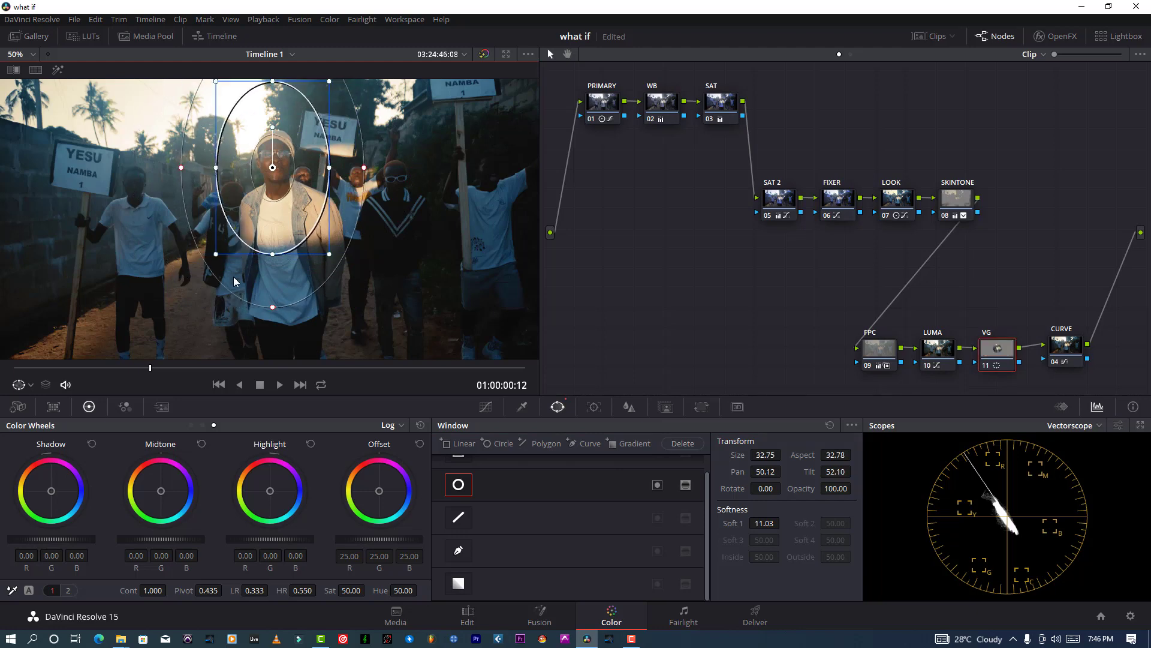
{"action": "left_click_drag", "start_coordinate": [272, 311], "coordinate": [274, 313]}
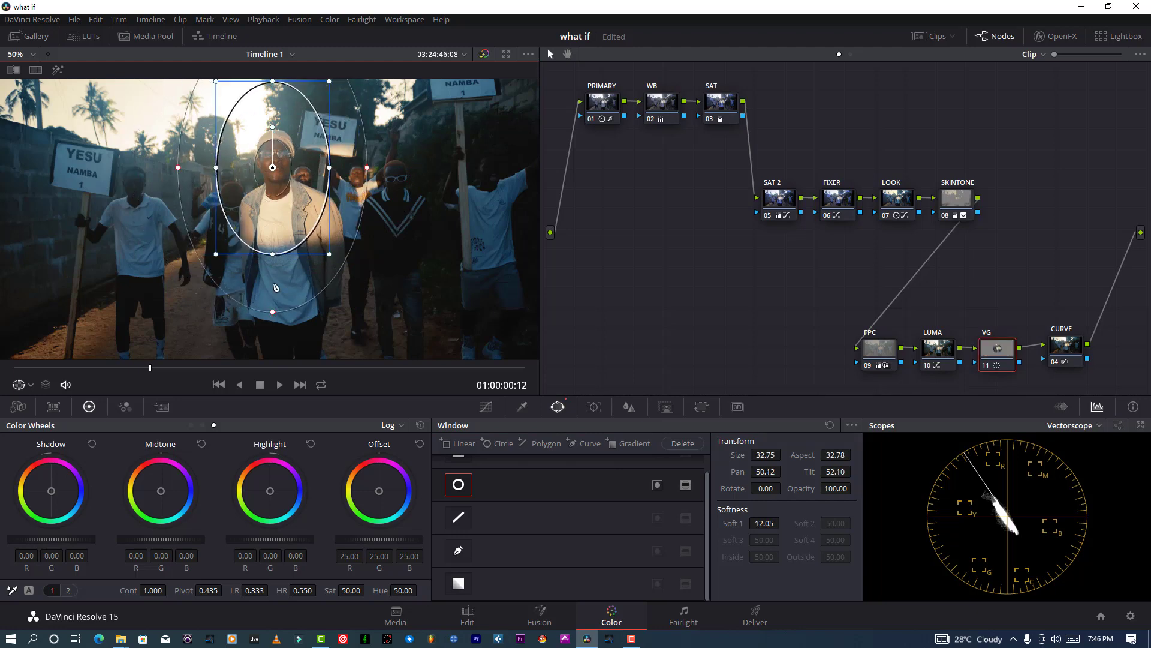
{"action": "left_click_drag", "start_coordinate": [273, 254], "coordinate": [274, 303]}
{"action": "scroll", "coordinate": [276, 235], "scroll_direction": "down", "scroll_amount": 3}
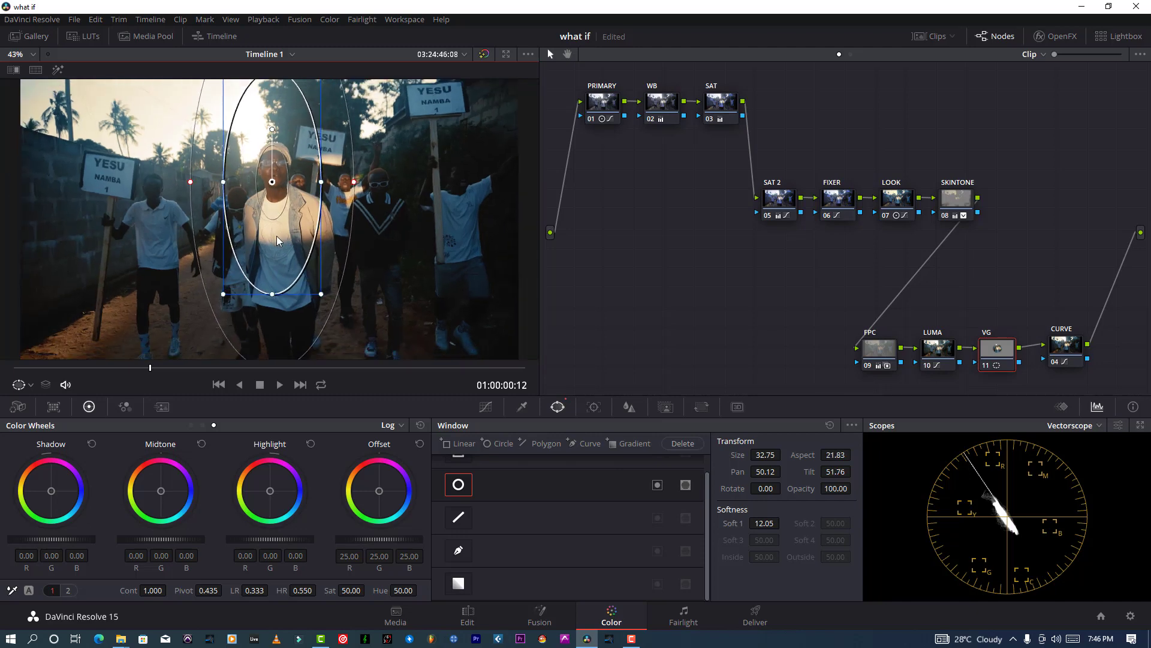
{"action": "scroll", "coordinate": [276, 236], "scroll_direction": "down", "scroll_amount": 1}
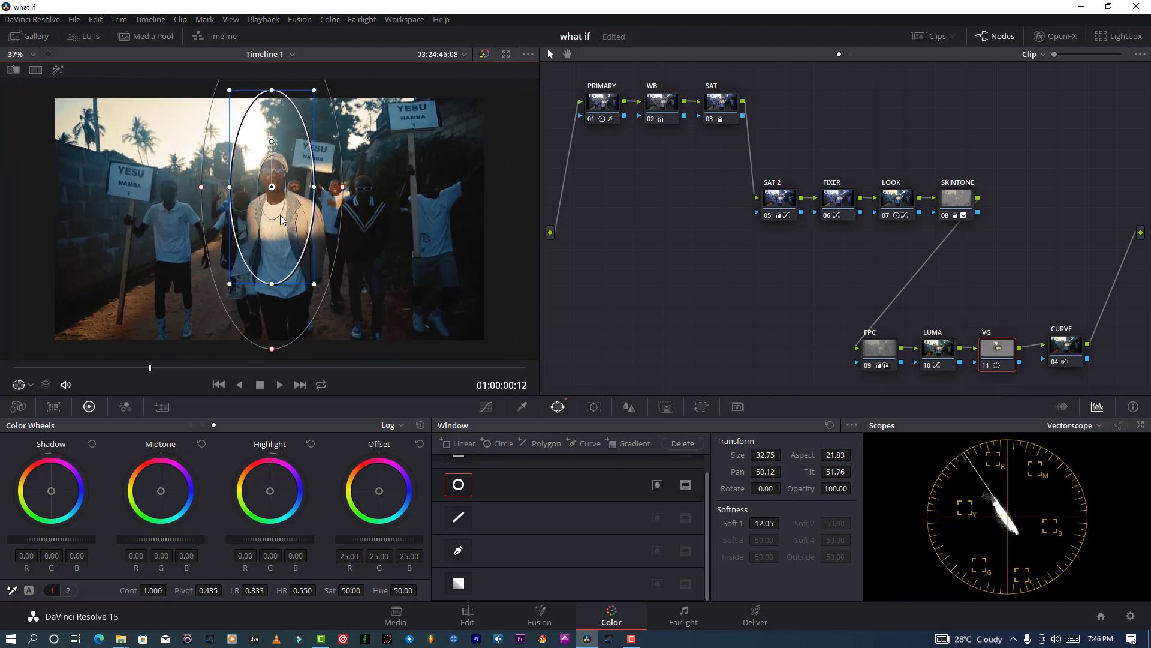
{"action": "left_click_drag", "start_coordinate": [280, 215], "coordinate": [279, 214]}
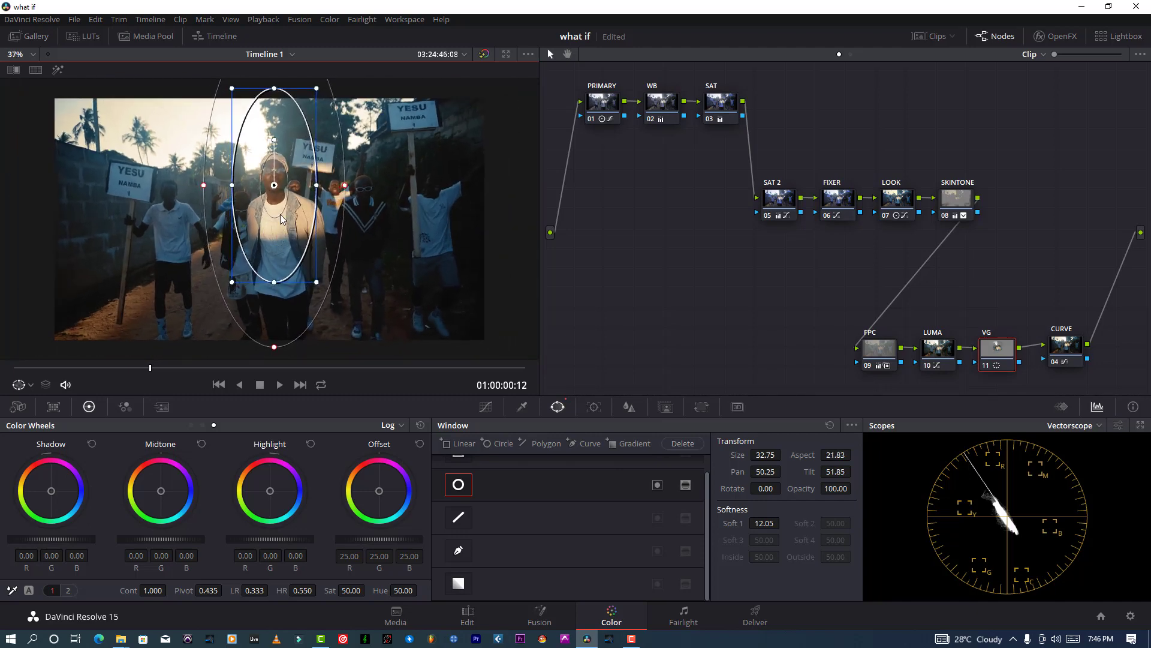
Step: Invert VG's window and pull the Custom curve's midpoint slightly down to darken the surroundings as a vignette
{"action": "left_click", "coordinate": [660, 486]}
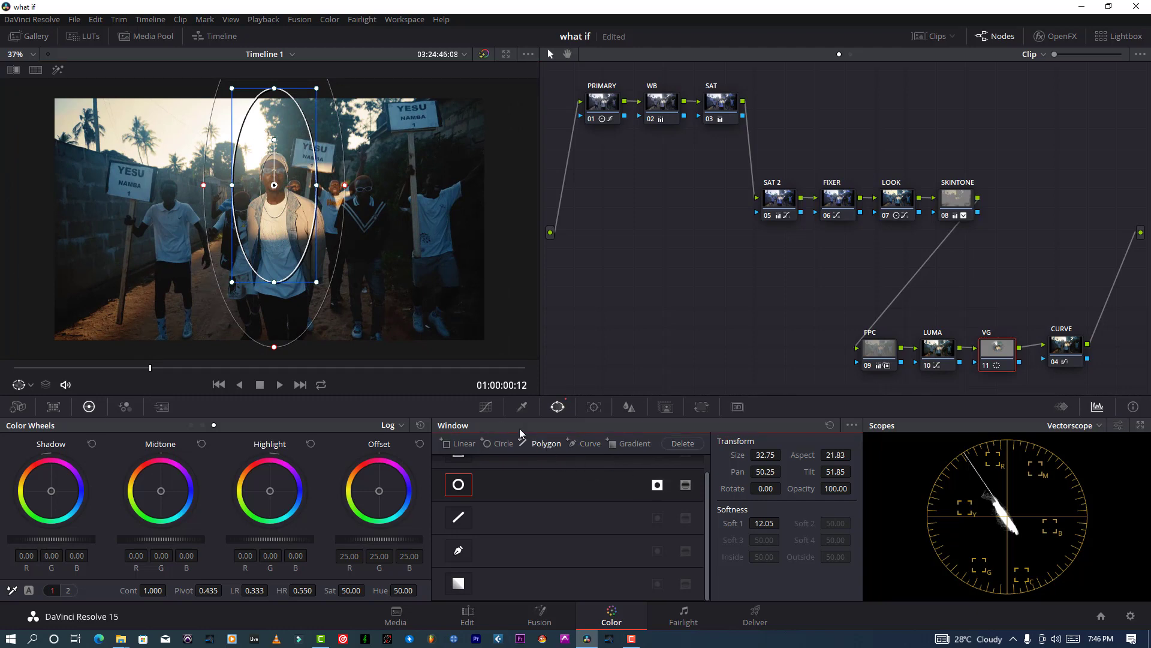
{"action": "left_click", "coordinate": [492, 408]}
{"action": "left_click", "coordinate": [616, 425]}
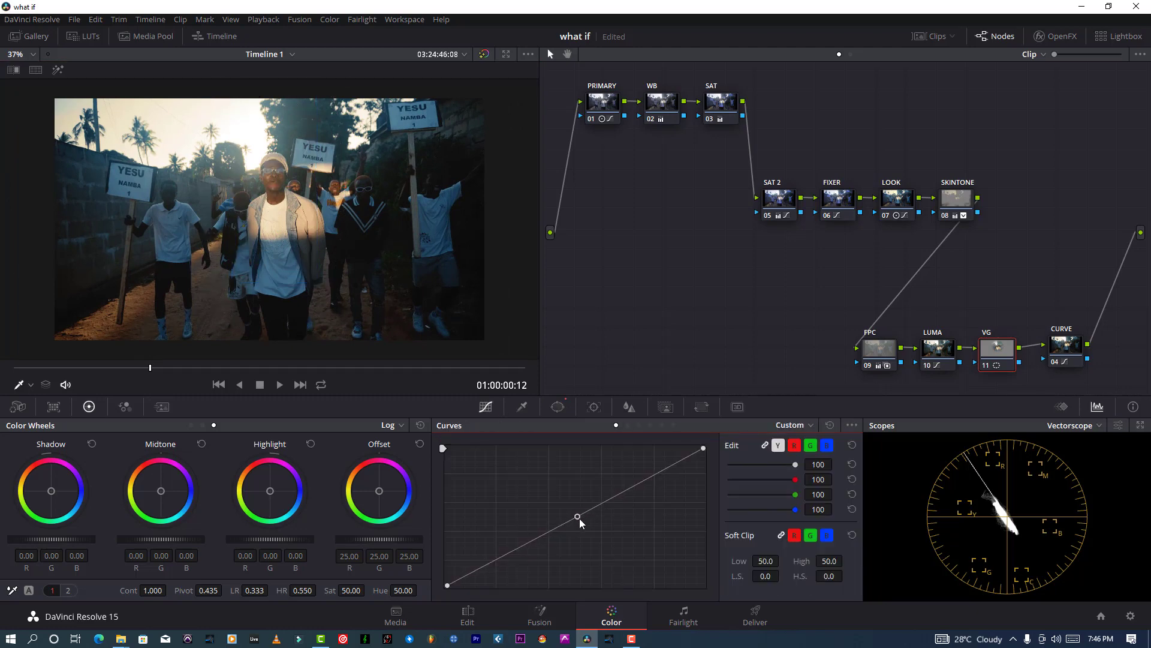
{"action": "left_click_drag", "start_coordinate": [579, 518], "coordinate": [581, 522]}
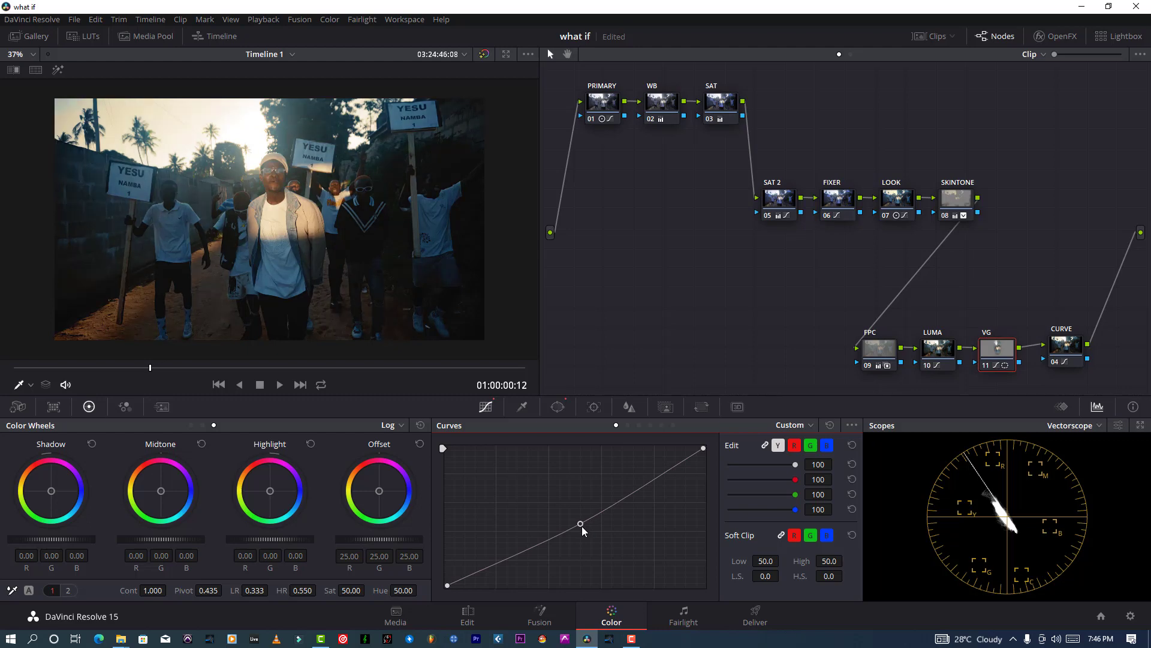
{"action": "left_click_drag", "start_coordinate": [582, 527], "coordinate": [580, 526]}
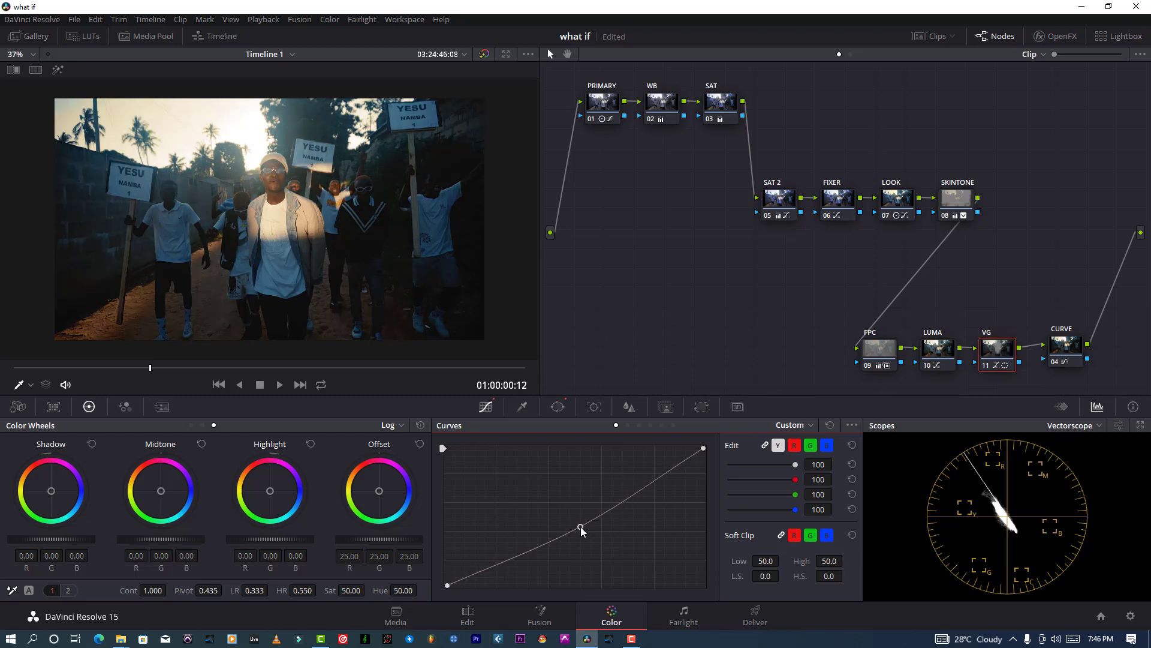
Step: Compare the image with the VG node off and on, saving the project in between
{"action": "scroll", "coordinate": [262, 196], "scroll_direction": "up", "scroll_amount": 2}
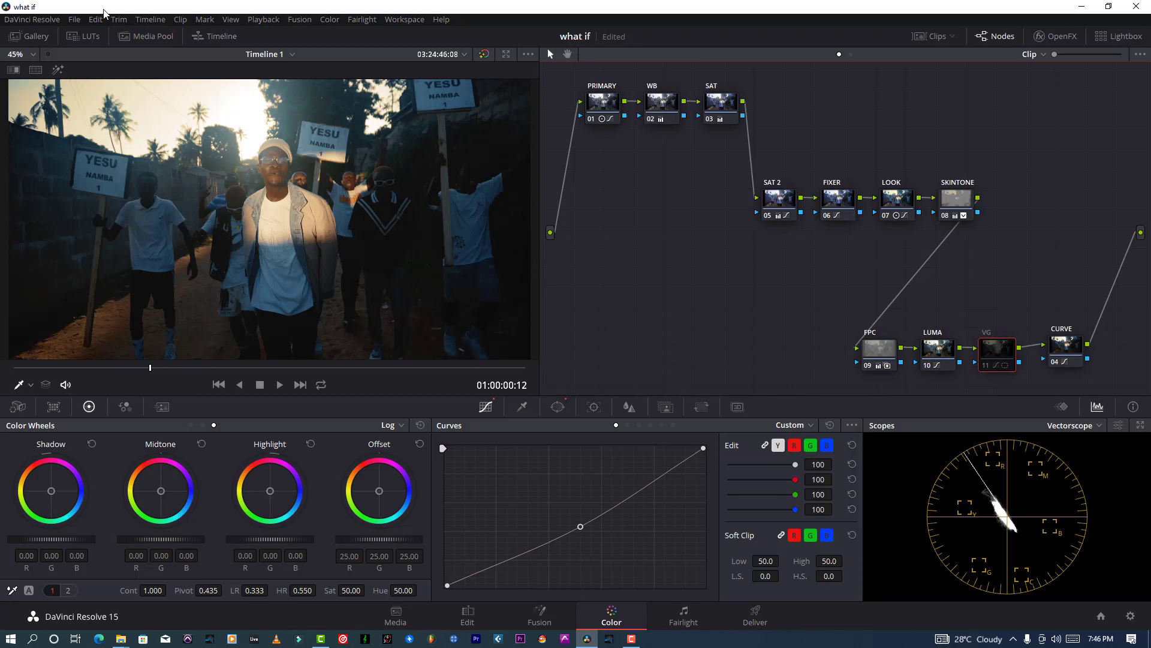
{"action": "left_click", "coordinate": [74, 19]}
{"action": "left_click", "coordinate": [99, 86]}
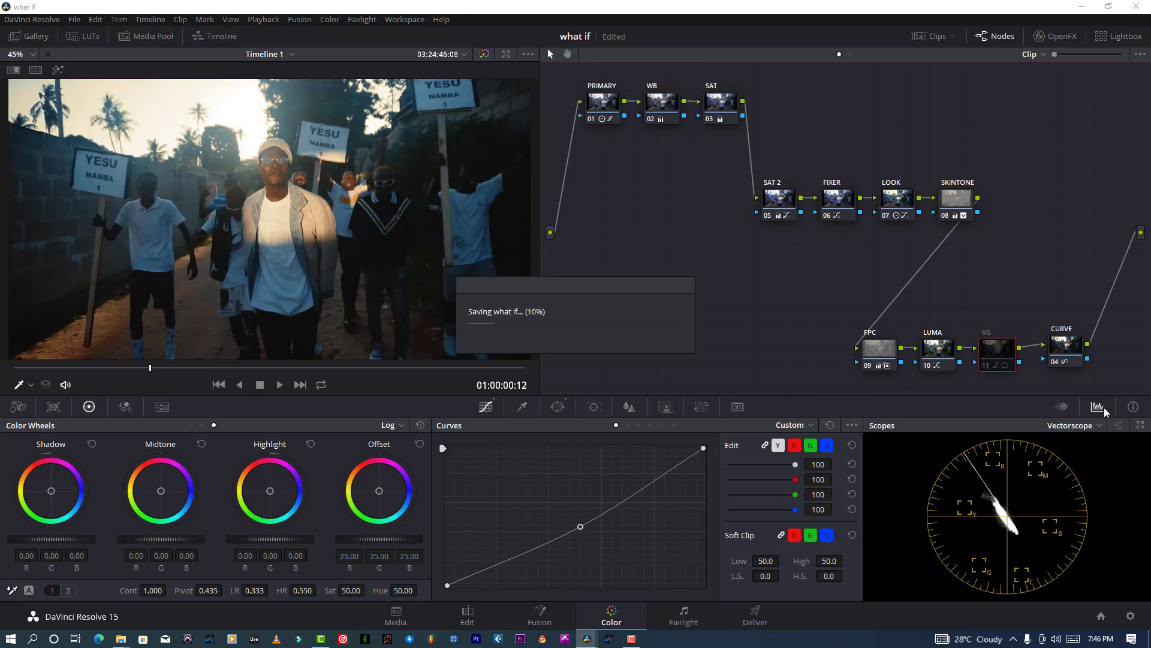
{"action": "left_click", "coordinate": [990, 369]}
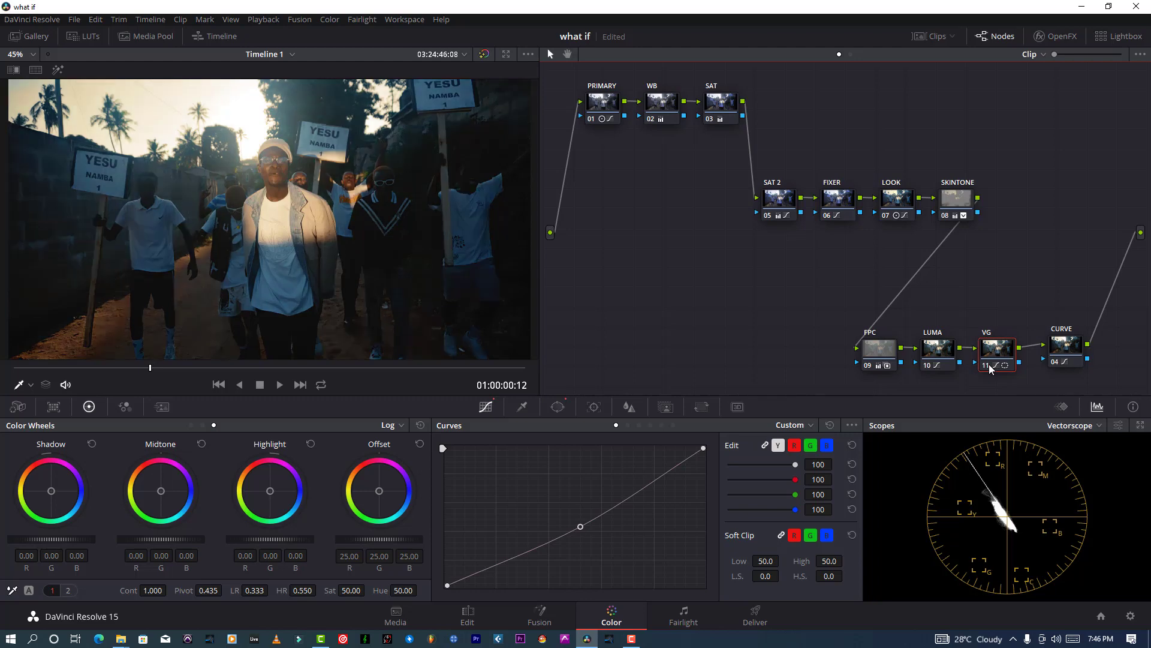
Step: Nudge the midpoint of VG's Custom curve slightly to fine-tune the vignette's darkening
{"action": "left_click", "coordinate": [581, 527]}
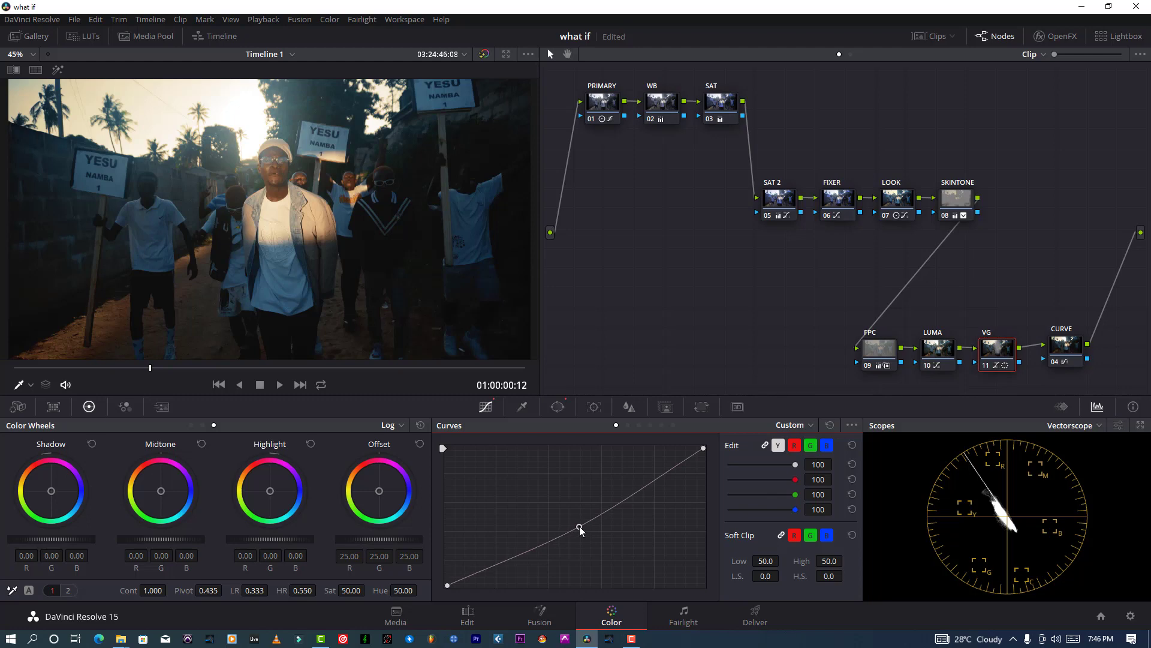
{"action": "left_click_drag", "start_coordinate": [579, 526], "coordinate": [578, 526]}
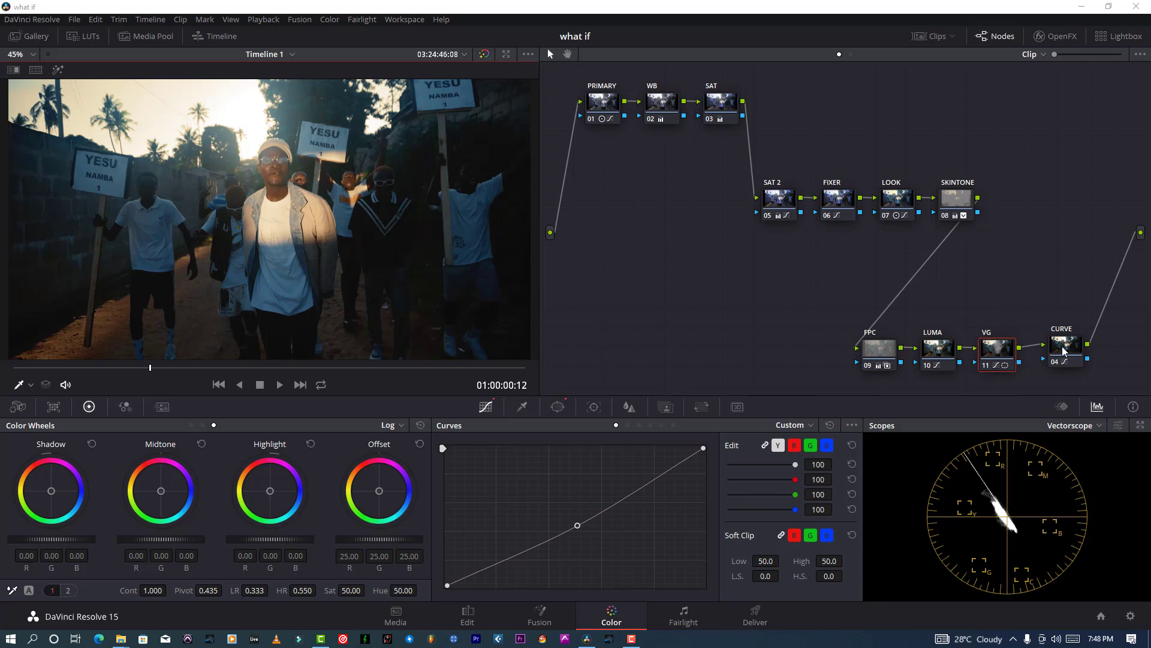
Step: Align the CURVE node with its row, add a serial node after it and place it in the empty area below WB
{"action": "left_click_drag", "start_coordinate": [1063, 351], "coordinate": [1064, 354]}
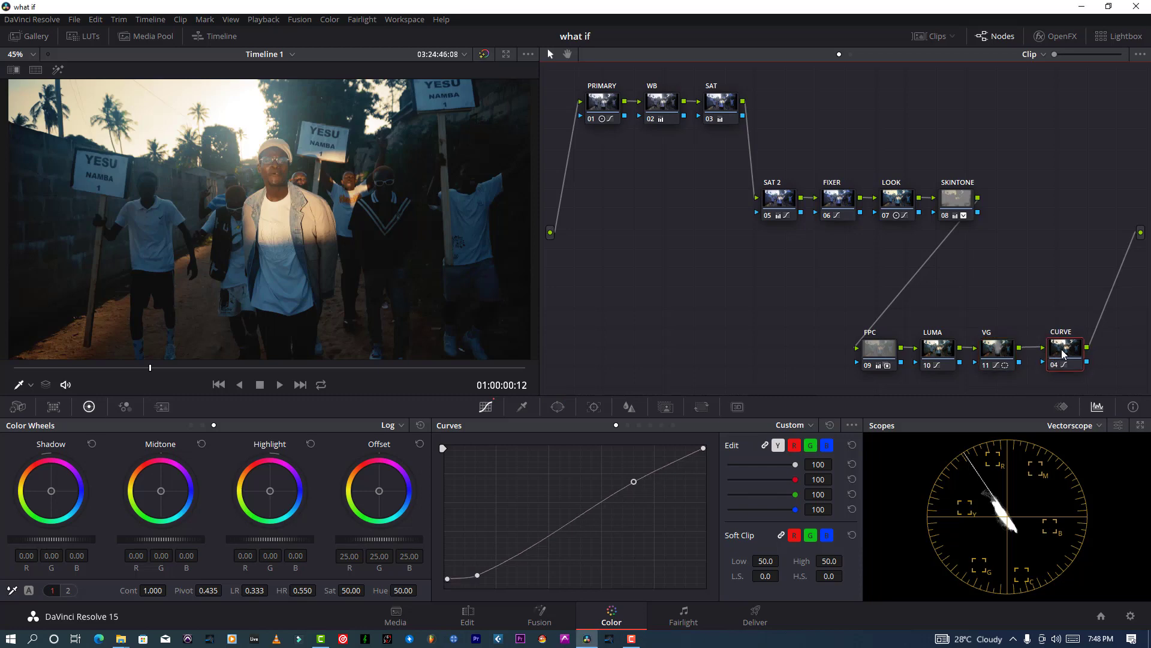
{"action": "key", "text": "alt+s"}
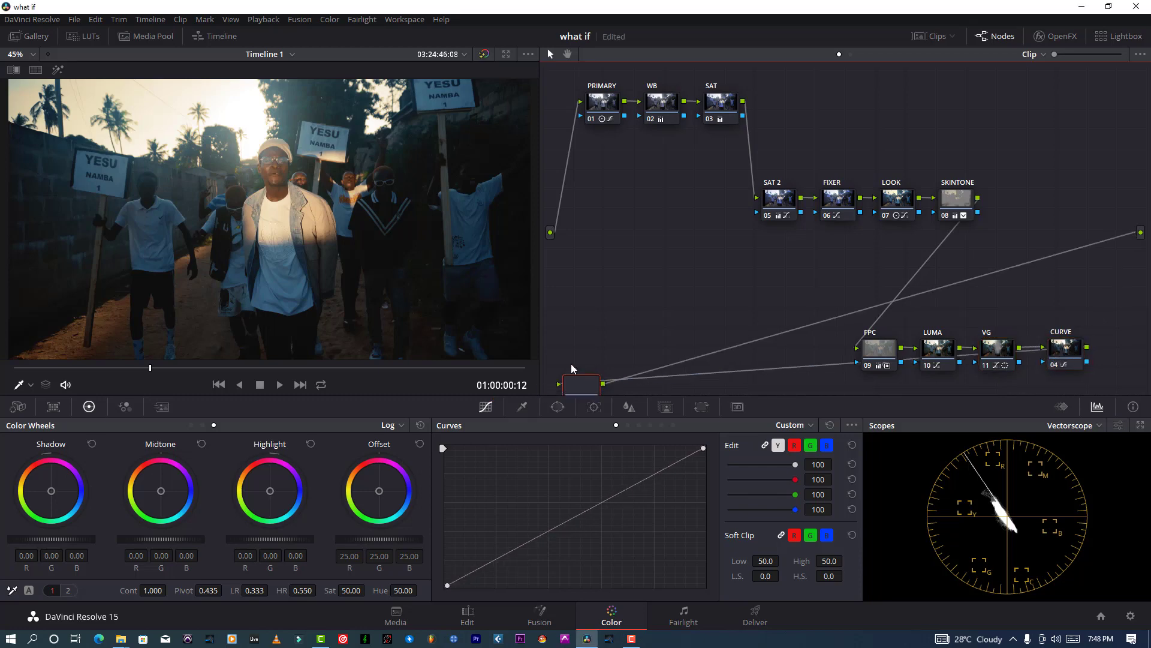
{"action": "left_click_drag", "start_coordinate": [569, 381], "coordinate": [612, 276]}
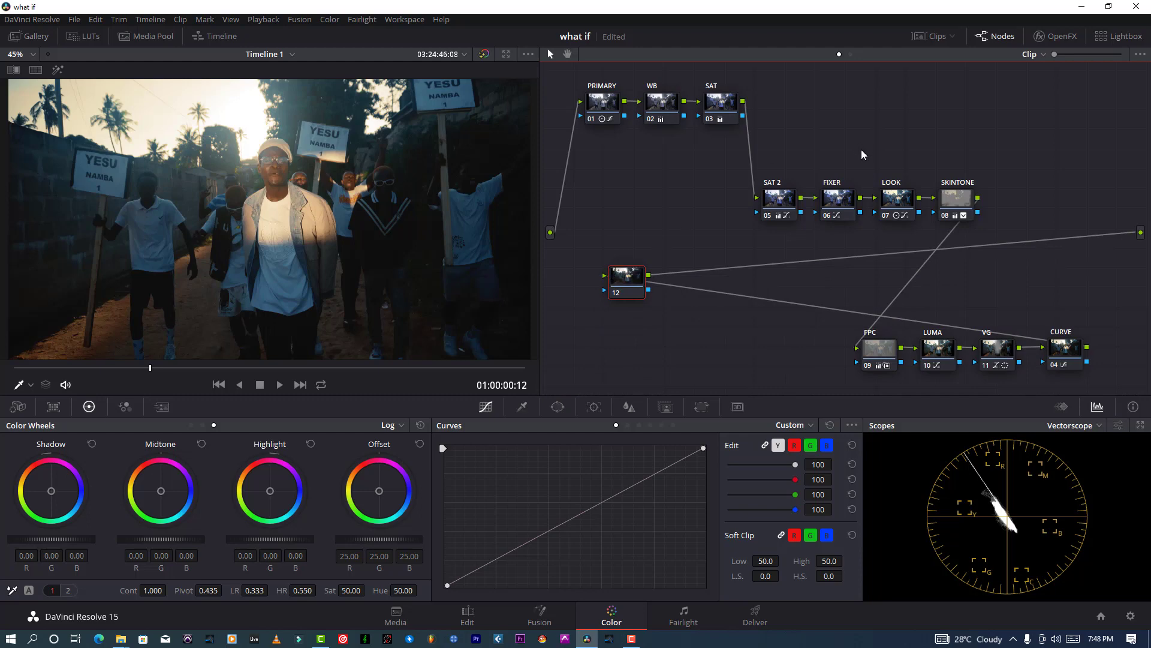
Step: On LOOK's Hue Vs Hue curve, raise the green point to a hue rotation of about 22.50 at input hue 17.03
{"action": "left_click", "coordinate": [905, 209]}
{"action": "left_click", "coordinate": [634, 426]}
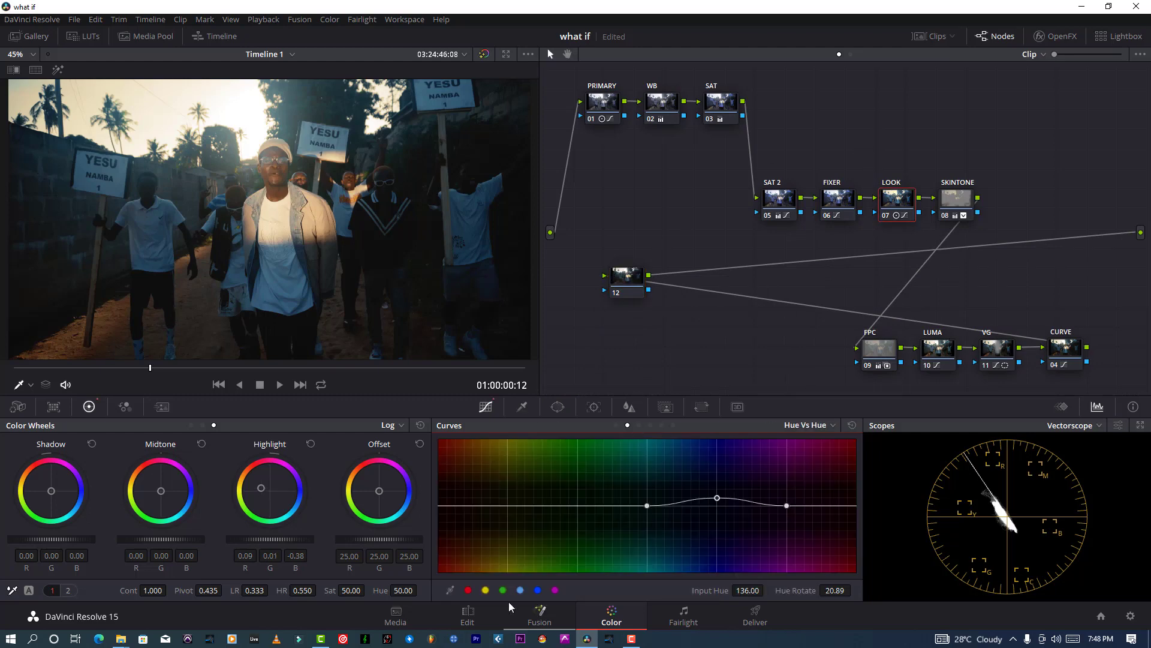
{"action": "left_click", "coordinate": [576, 506]}
{"action": "left_click_drag", "start_coordinate": [574, 506], "coordinate": [579, 499]}
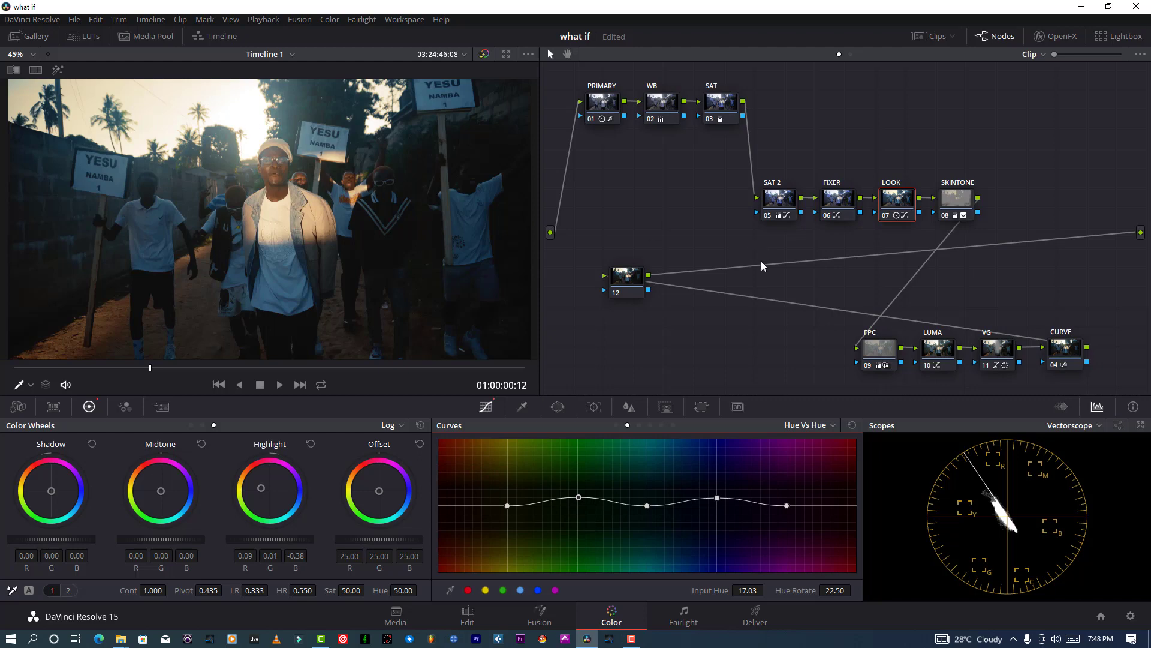
Step: Save the project, try the ResolveFX Glow effect on the new unlabelled node 12, and reset that node's grade
{"action": "left_click", "coordinate": [628, 282]}
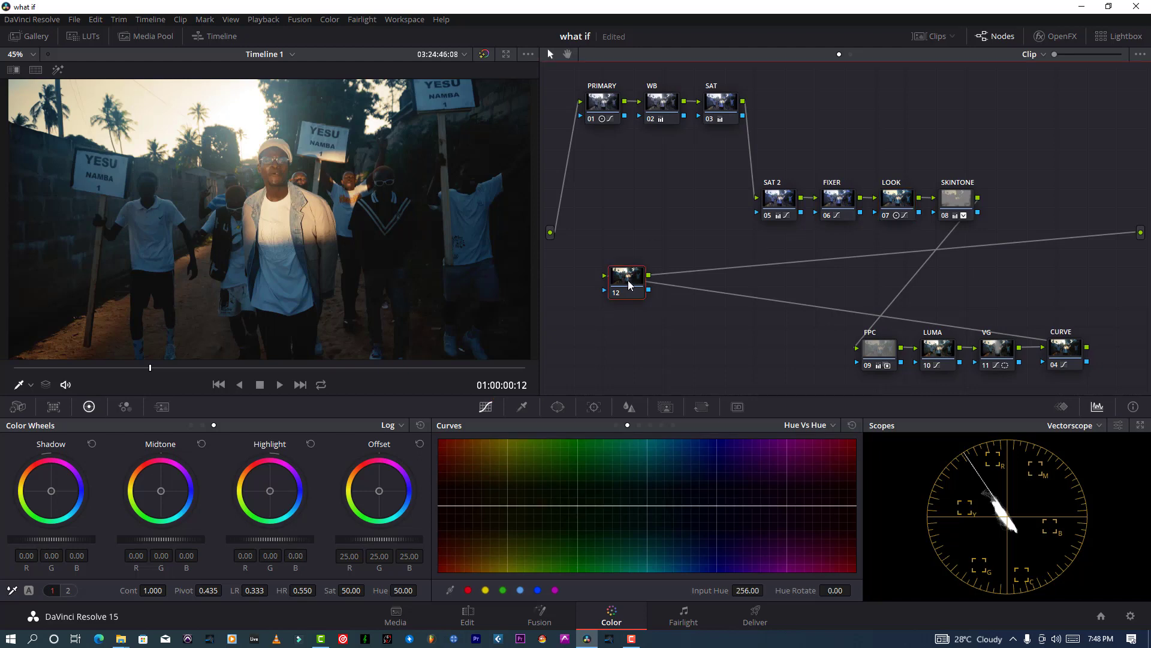
{"action": "key", "text": "ctrl+s"}
{"action": "left_click", "coordinate": [1055, 36]}
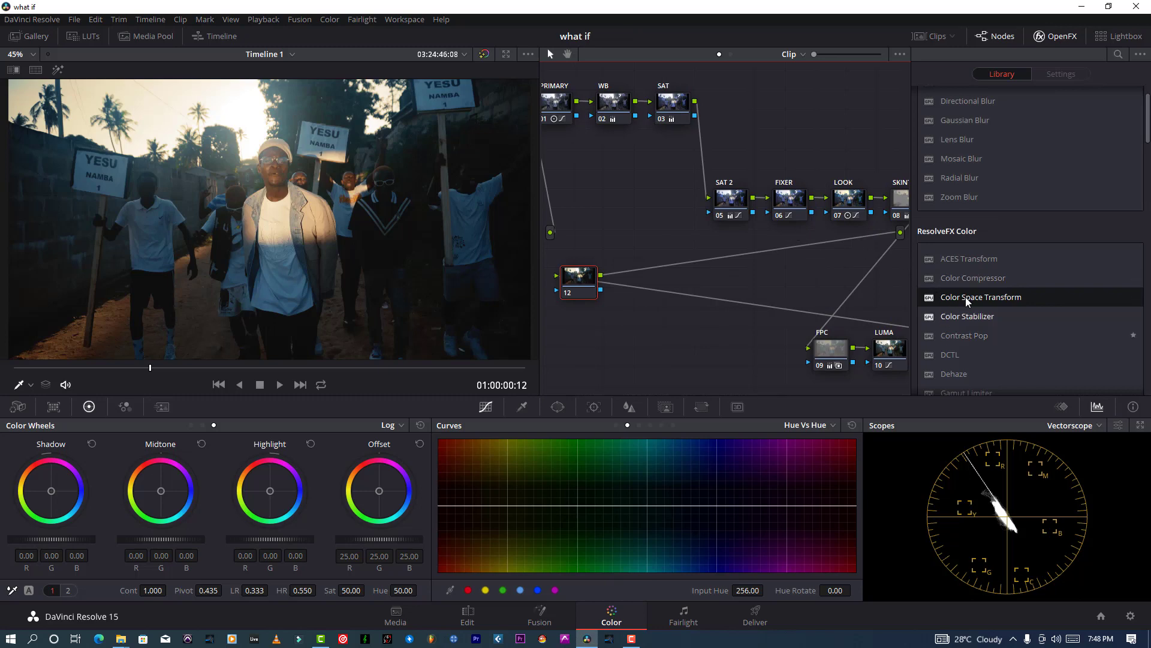
{"action": "scroll", "coordinate": [971, 306], "scroll_direction": "down", "scroll_amount": 2}
{"action": "scroll", "coordinate": [982, 316], "scroll_direction": "down", "scroll_amount": 3}
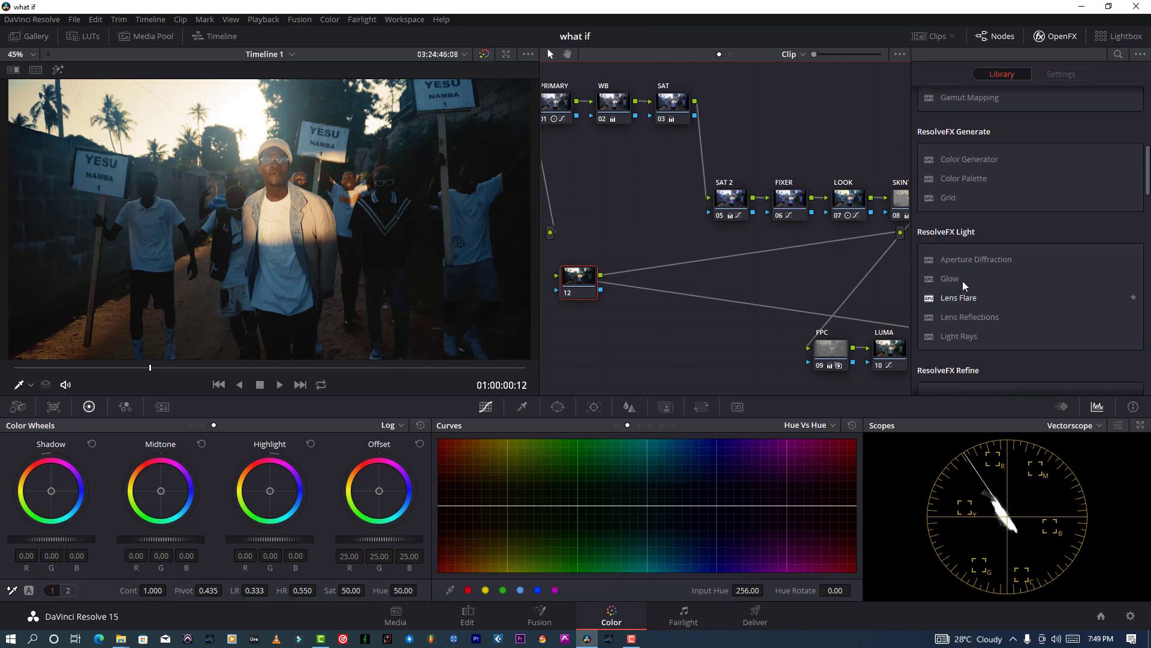
{"action": "left_click_drag", "start_coordinate": [950, 278], "coordinate": [579, 286]}
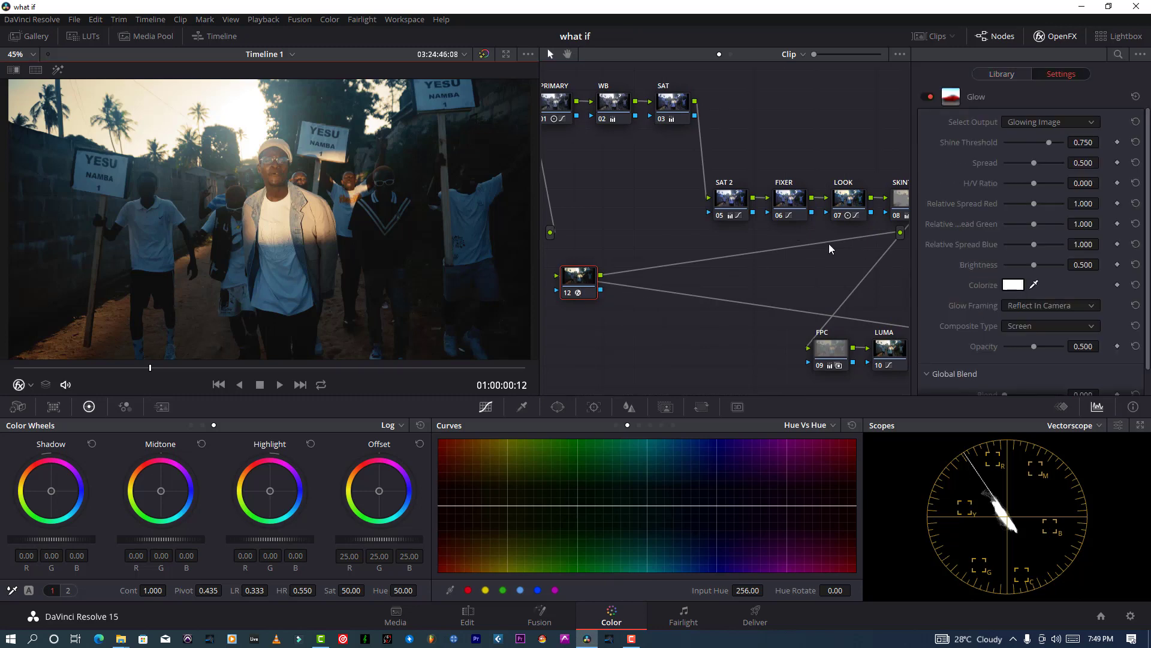
{"action": "right_click", "coordinate": [580, 287]}
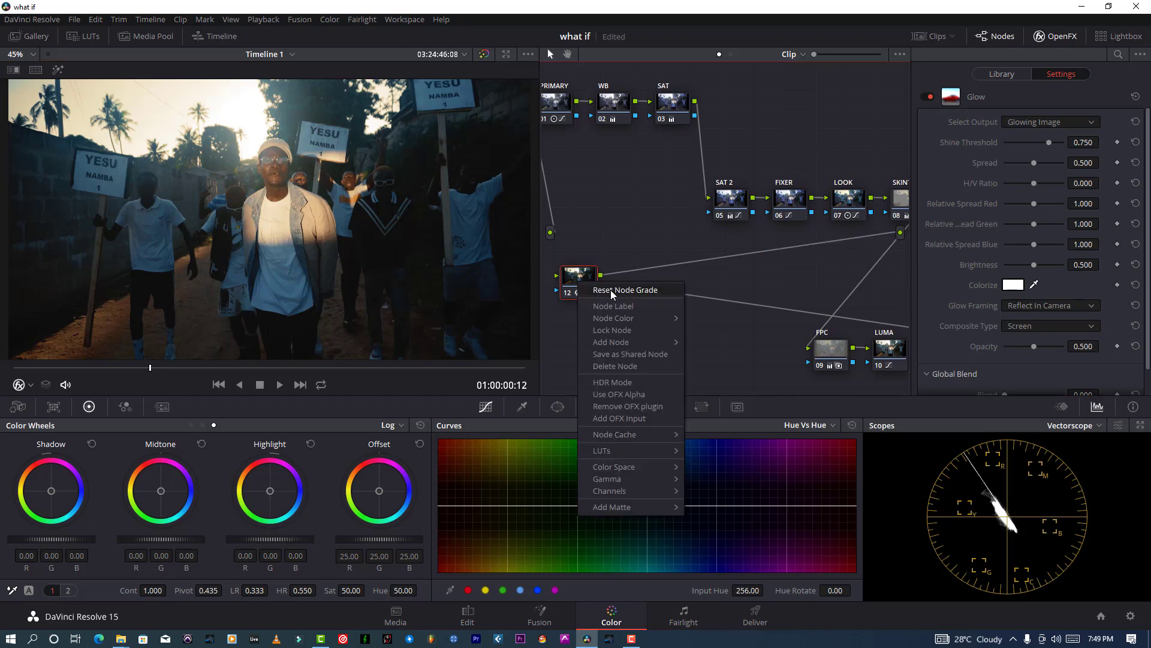
{"action": "left_click", "coordinate": [587, 289]}
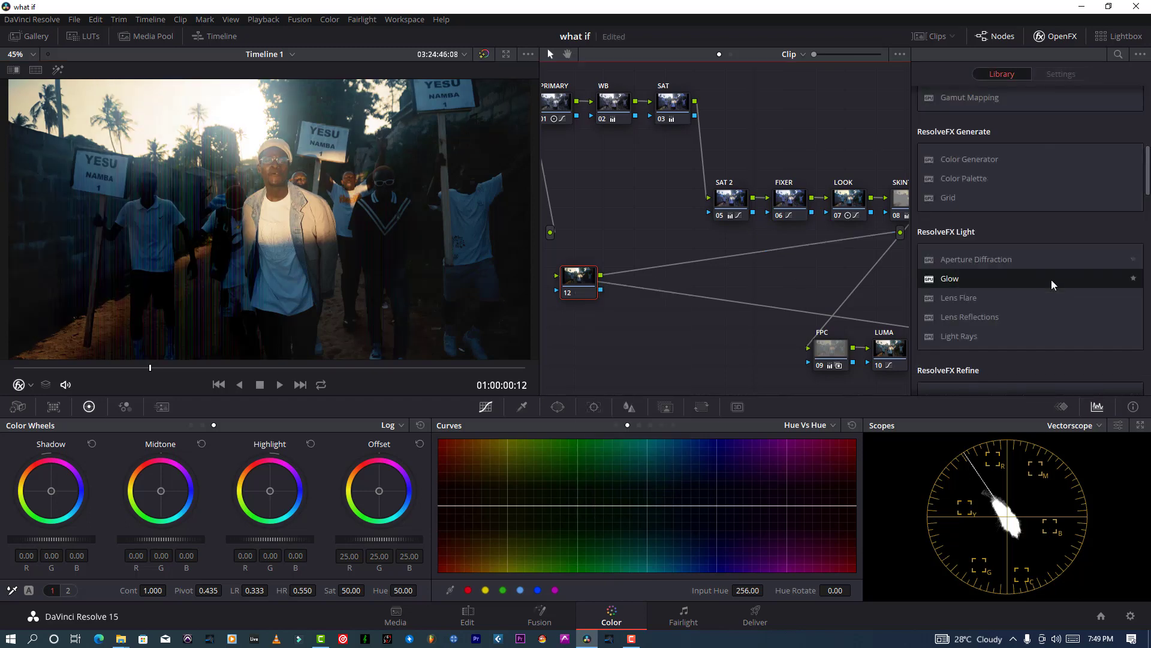
Step: Apply the Looks effect from the OpenFX library to node 12, shift the node slightly and save the project
{"action": "scroll", "coordinate": [1031, 321], "scroll_direction": "down", "scroll_amount": 10}
{"action": "scroll", "coordinate": [1010, 331], "scroll_direction": "down", "scroll_amount": 10}
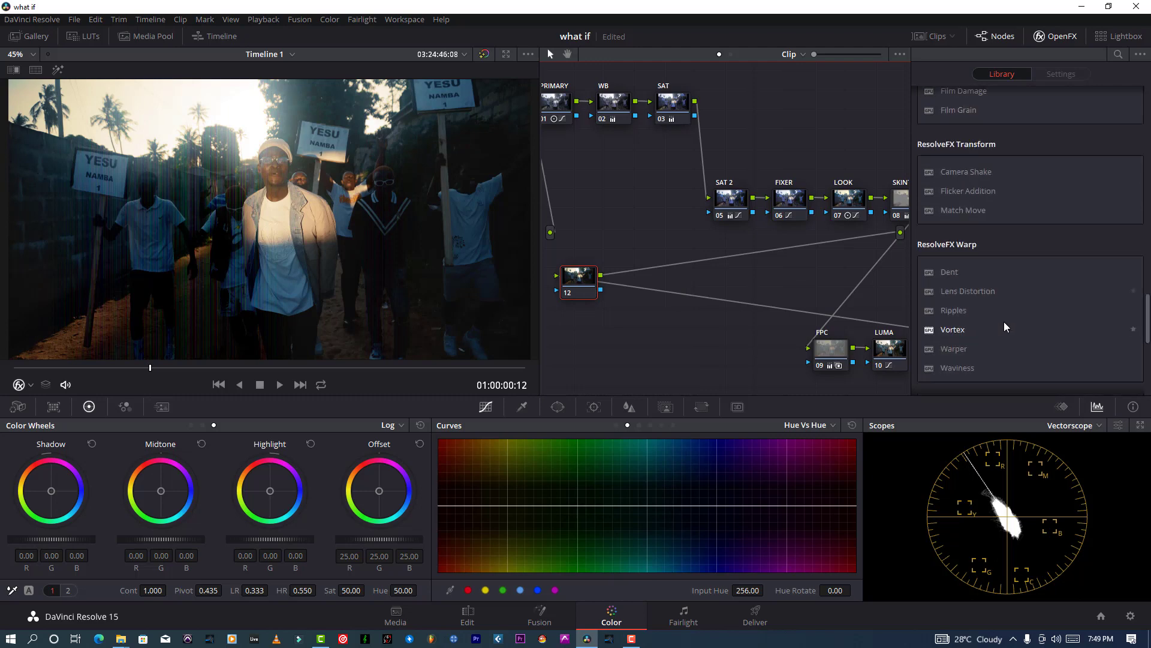
{"action": "left_click_drag", "start_coordinate": [960, 239], "coordinate": [588, 286]}
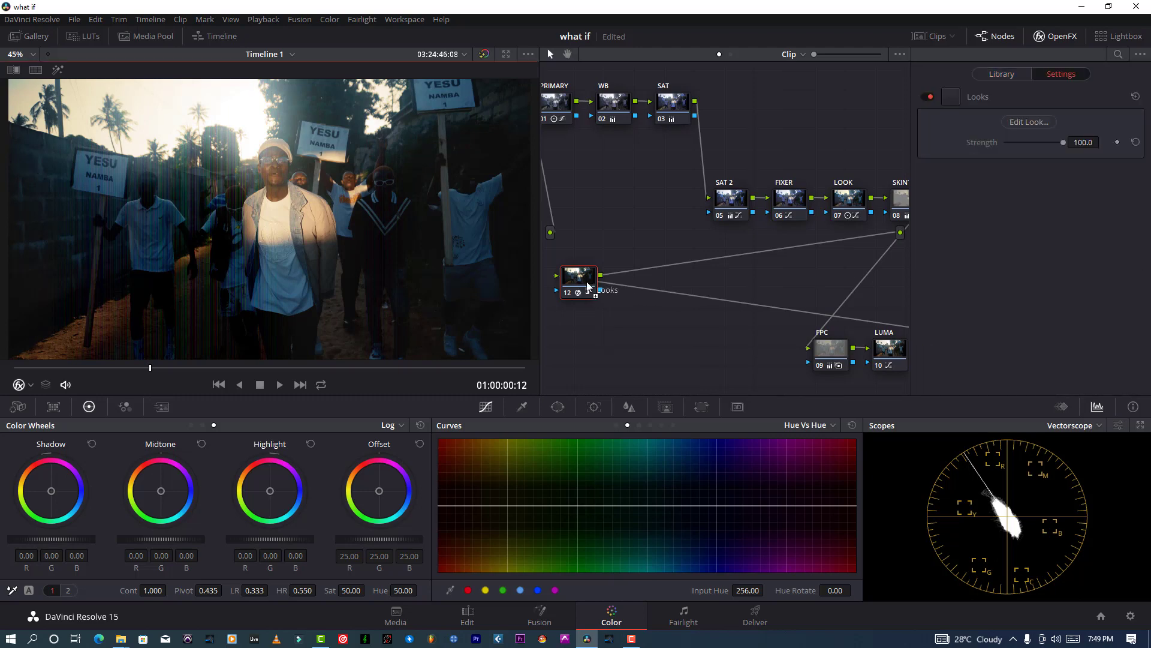
{"action": "left_click", "coordinate": [74, 21]}
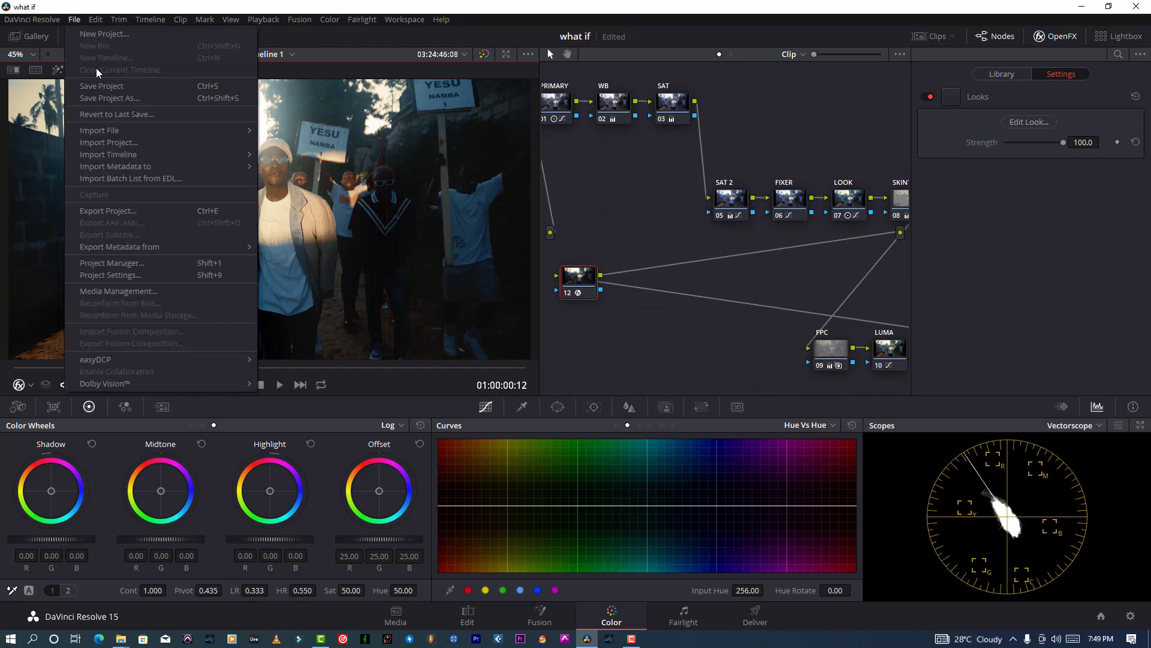
{"action": "left_click", "coordinate": [106, 85]}
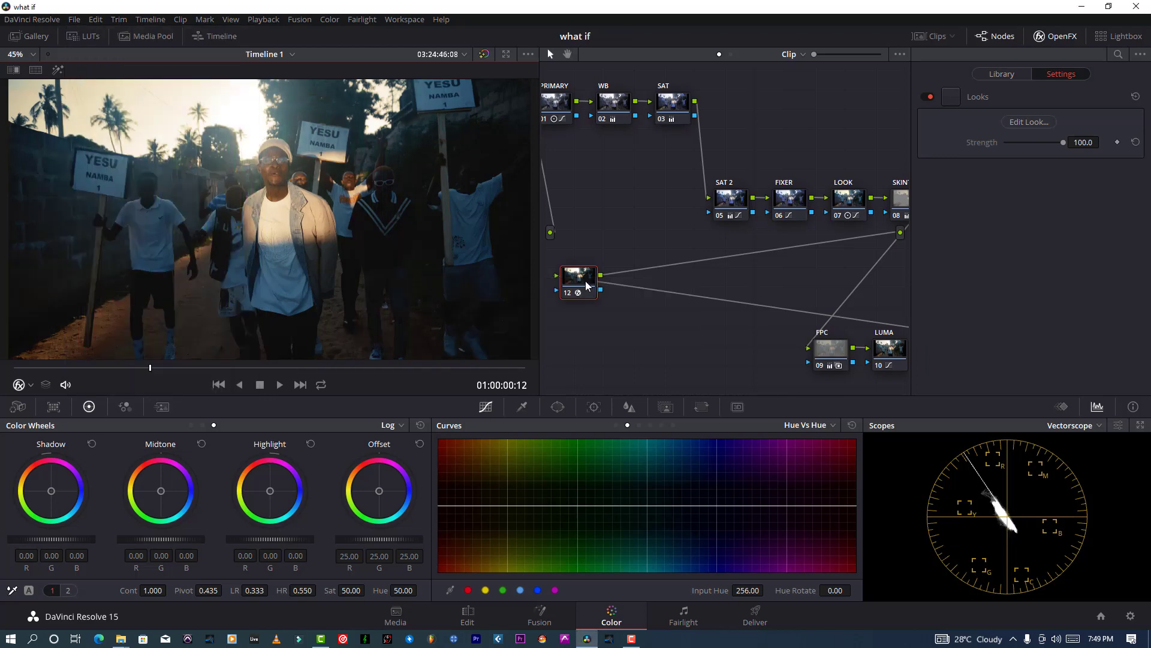
{"action": "left_click_drag", "start_coordinate": [586, 284], "coordinate": [616, 302]}
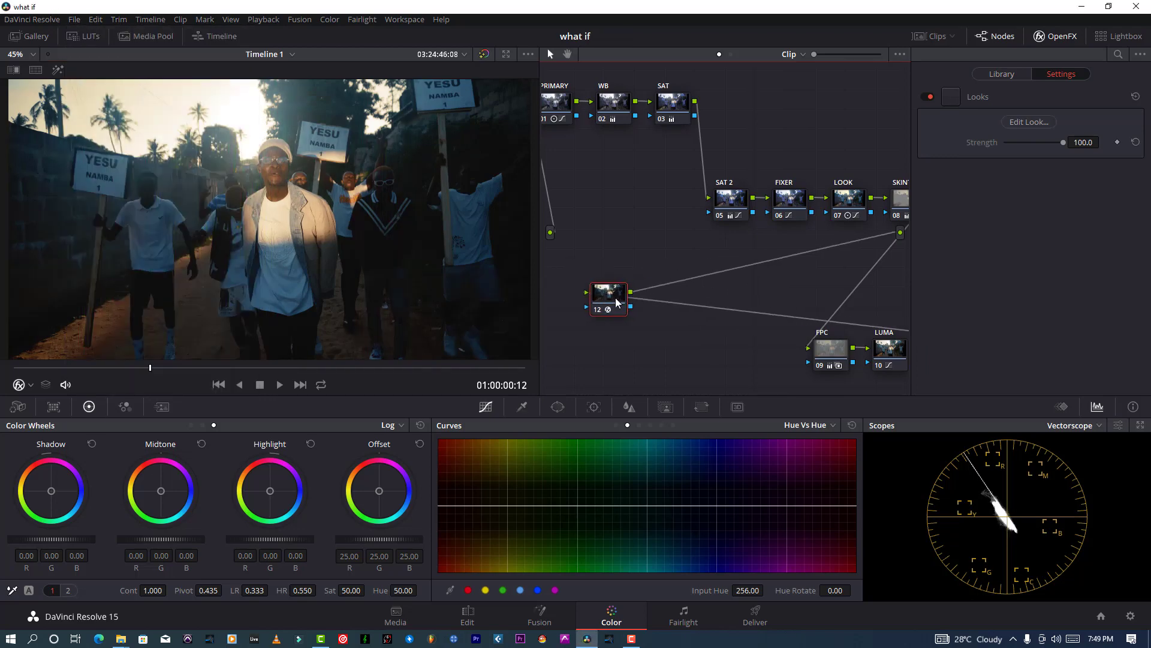
{"action": "key", "text": "ctrl+s"}
Step: In the Magic Bullet Looks editor, add the Diffusion tool from the Matte group and show its controls
{"action": "left_click", "coordinate": [631, 640]}
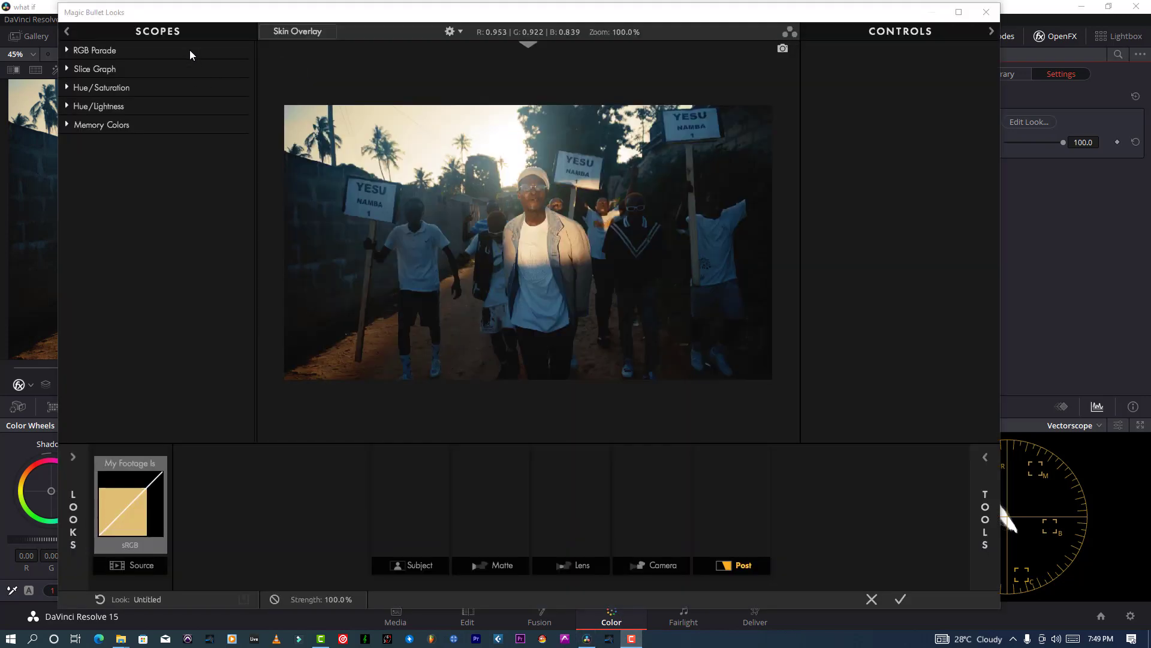
{"action": "left_click", "coordinate": [71, 457]}
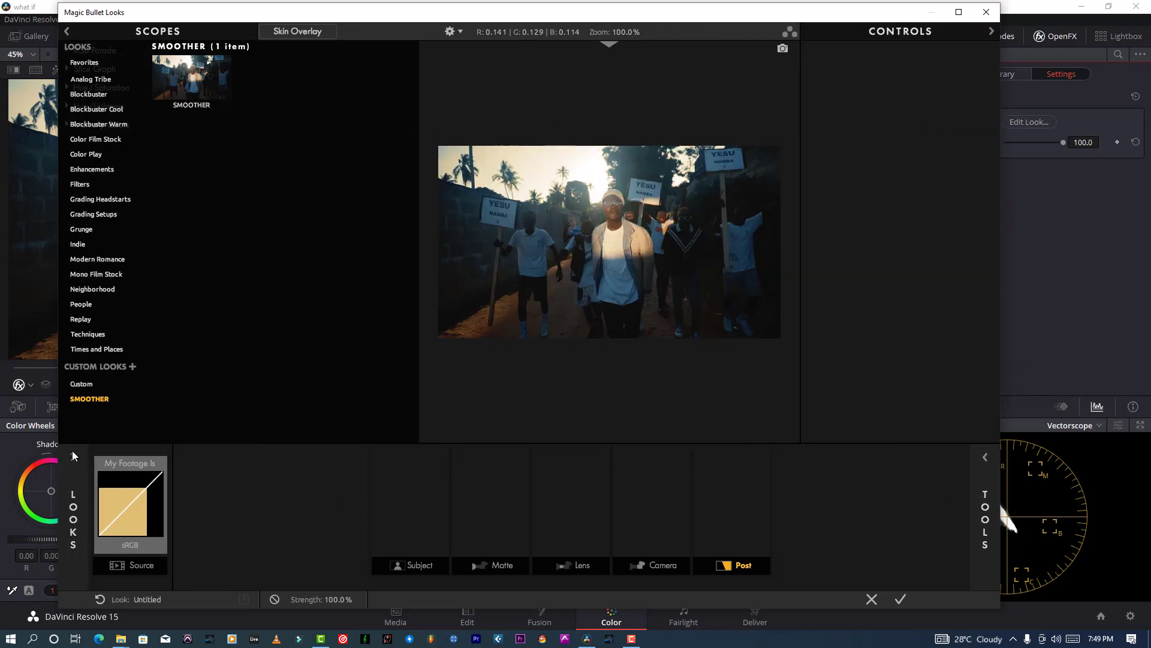
{"action": "left_click", "coordinate": [73, 456]}
{"action": "left_click", "coordinate": [985, 456]}
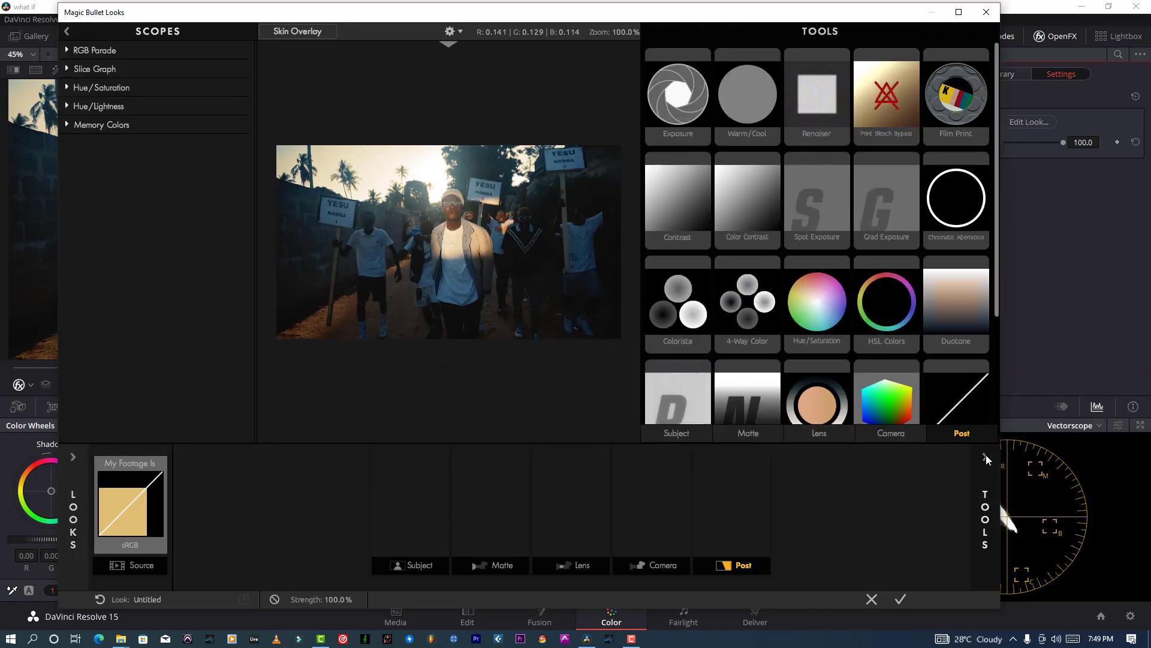
{"action": "left_click", "coordinate": [758, 432]}
{"action": "double_click", "coordinate": [904, 118]}
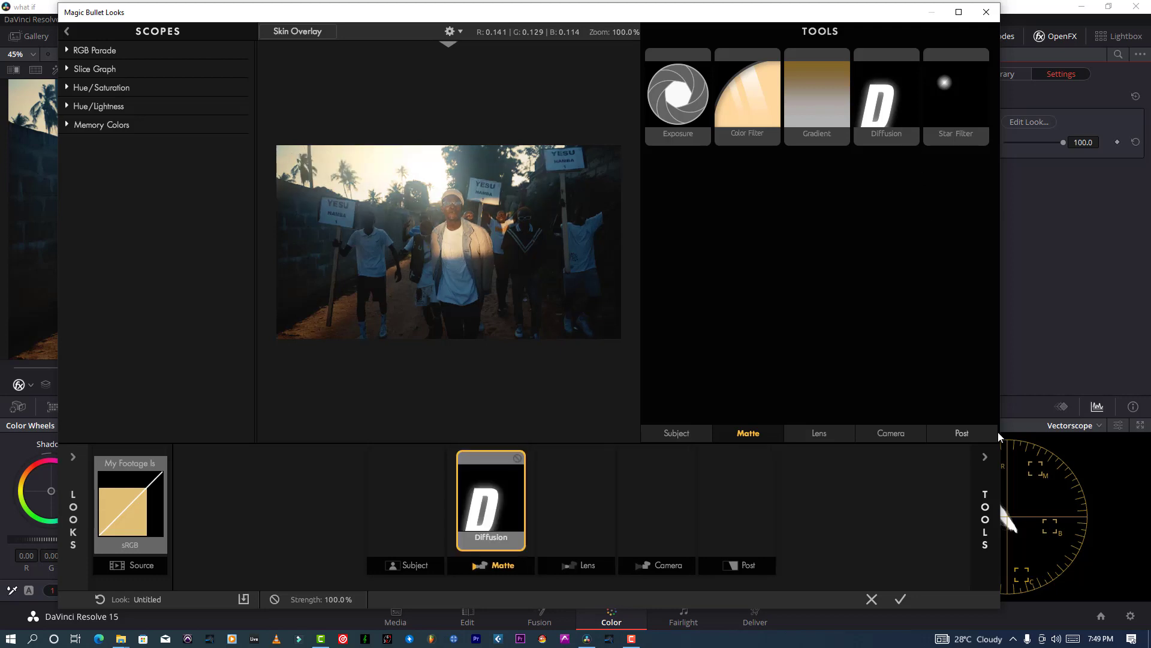
{"action": "left_click", "coordinate": [986, 457]}
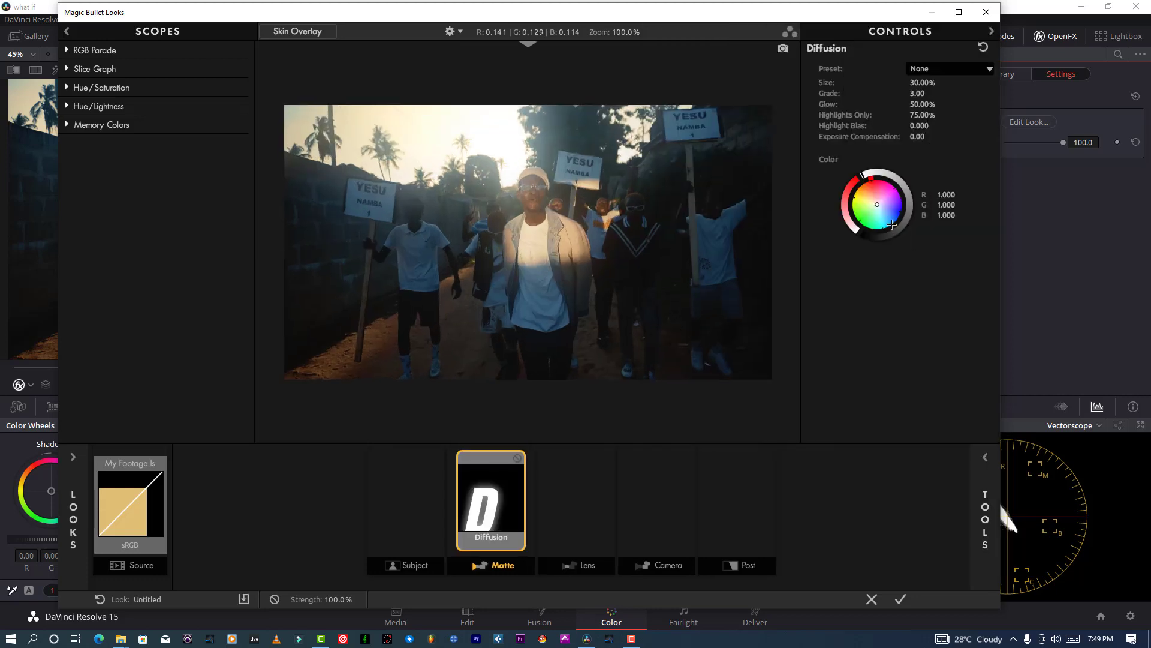
Step: Set Diffusion's Size to 3.00%, Glow to 100.00% and Highlights Only to 100.00%
{"action": "left_click", "coordinate": [920, 84]}
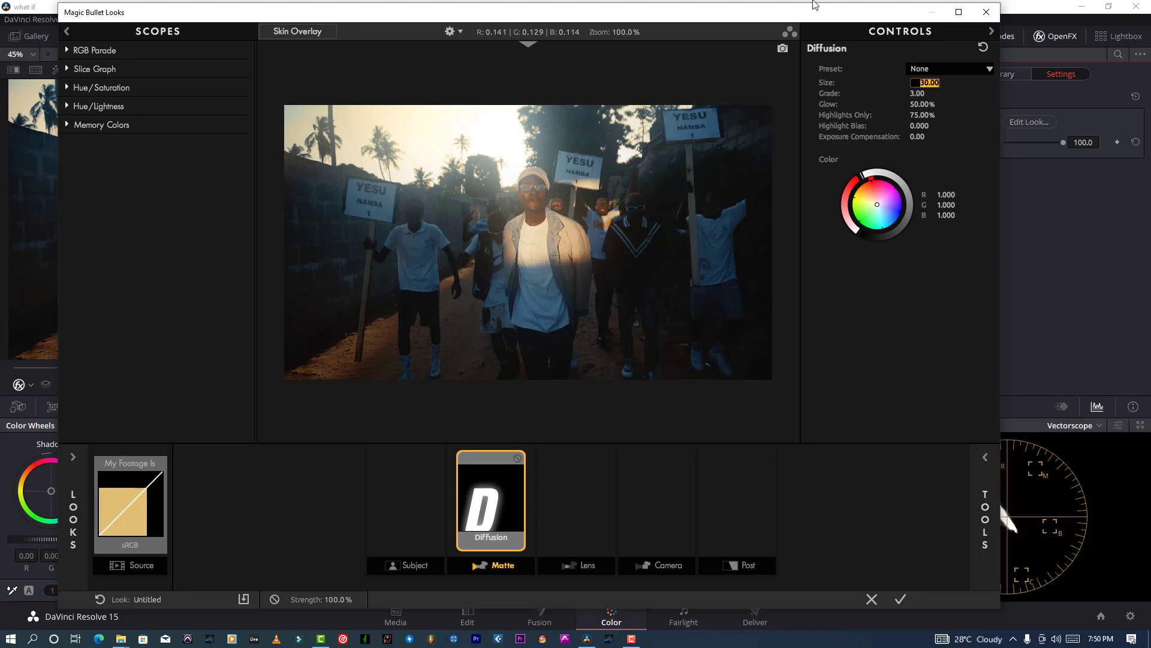
{"action": "left_click_drag", "start_coordinate": [797, 12], "coordinate": [762, 13]}
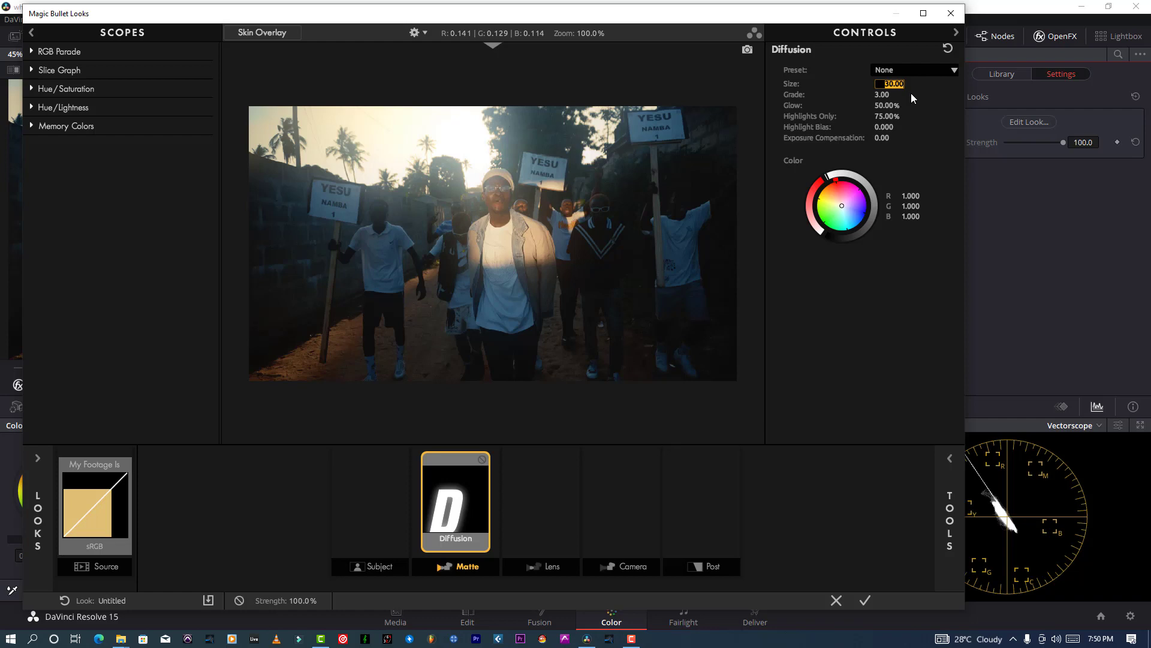
{"action": "key", "text": "Return"}
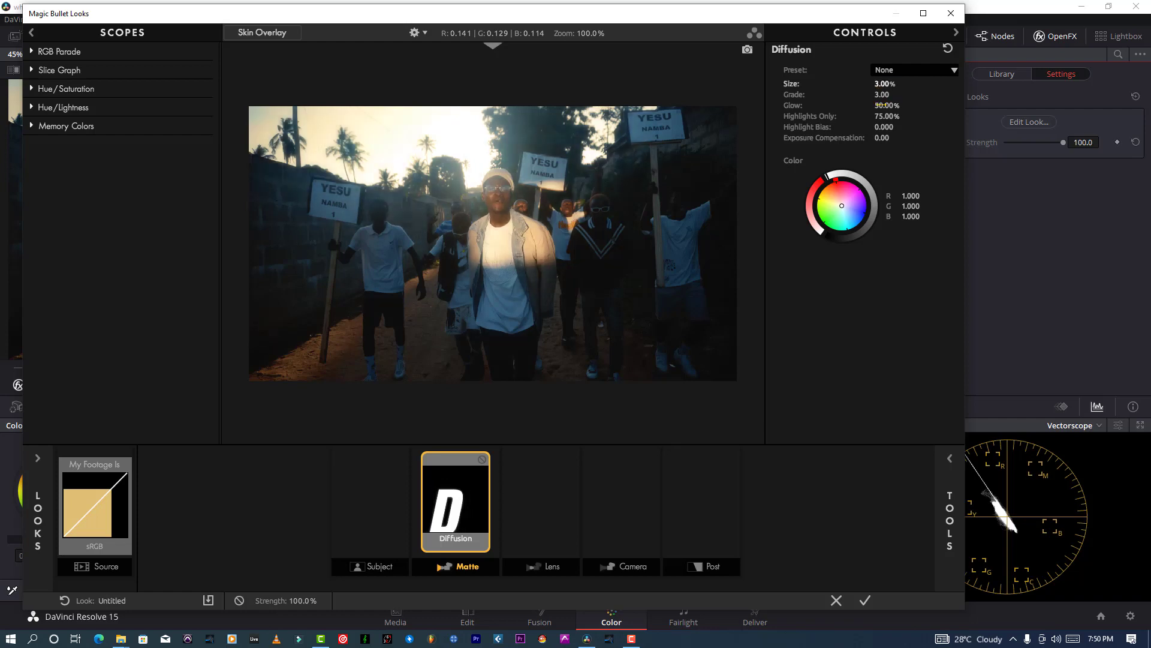
{"action": "left_click_drag", "start_coordinate": [881, 105], "coordinate": [911, 105]}
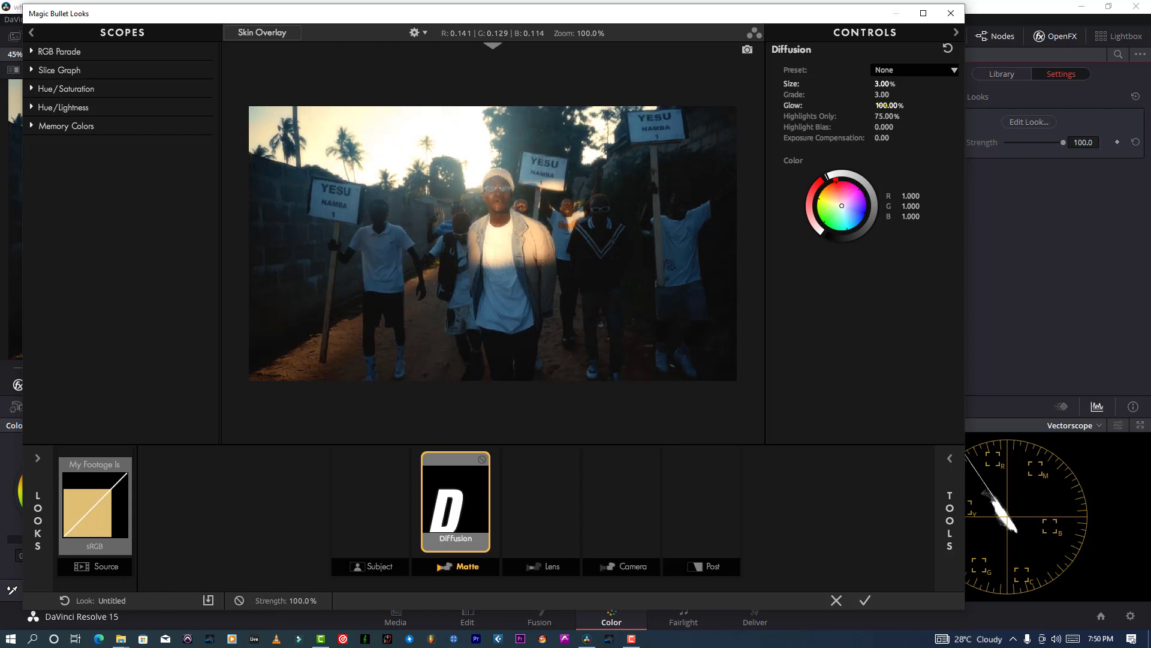
{"action": "left_click_drag", "start_coordinate": [881, 116], "coordinate": [895, 117]}
Step: Compare the image with Diffusion off and on, leave it enabled and accept the look
{"action": "left_click", "coordinate": [485, 458]}
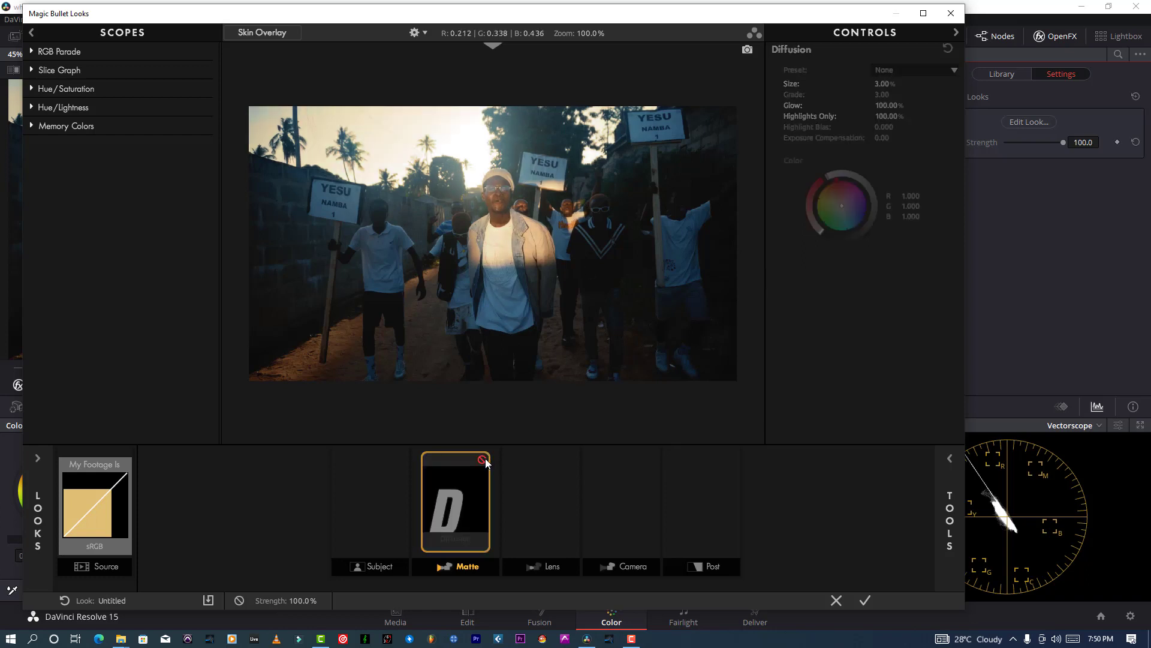
{"action": "left_click", "coordinate": [482, 460]}
{"action": "left_click", "coordinate": [483, 460]}
{"action": "left_click", "coordinate": [483, 460]}
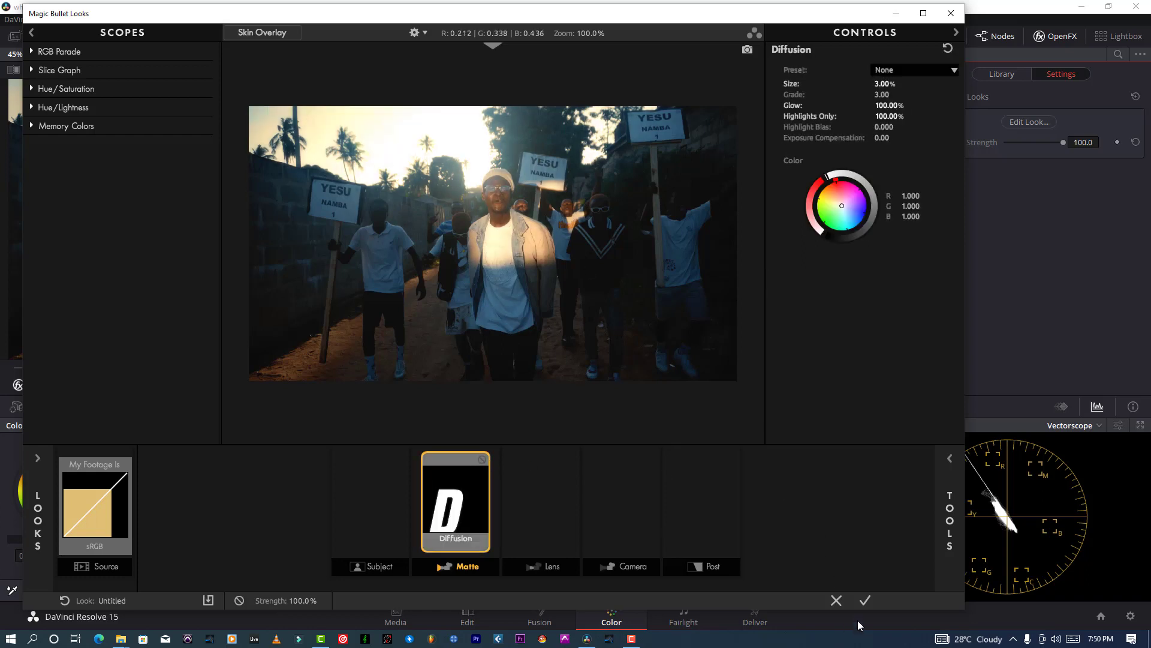
{"action": "left_click", "coordinate": [865, 600]}
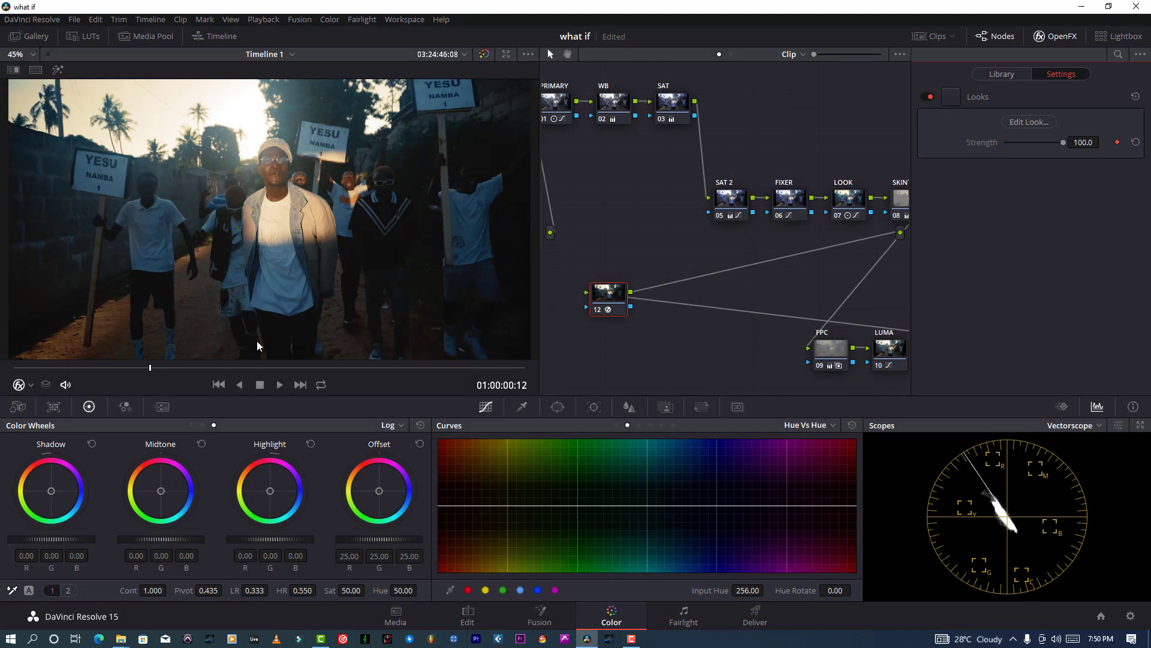
Step: Close the OpenFX library and place node 12 above CURVE near the graph's output
{"action": "left_click", "coordinate": [1073, 37]}
{"action": "left_click_drag", "start_coordinate": [1032, 272], "coordinate": [1080, 279]}
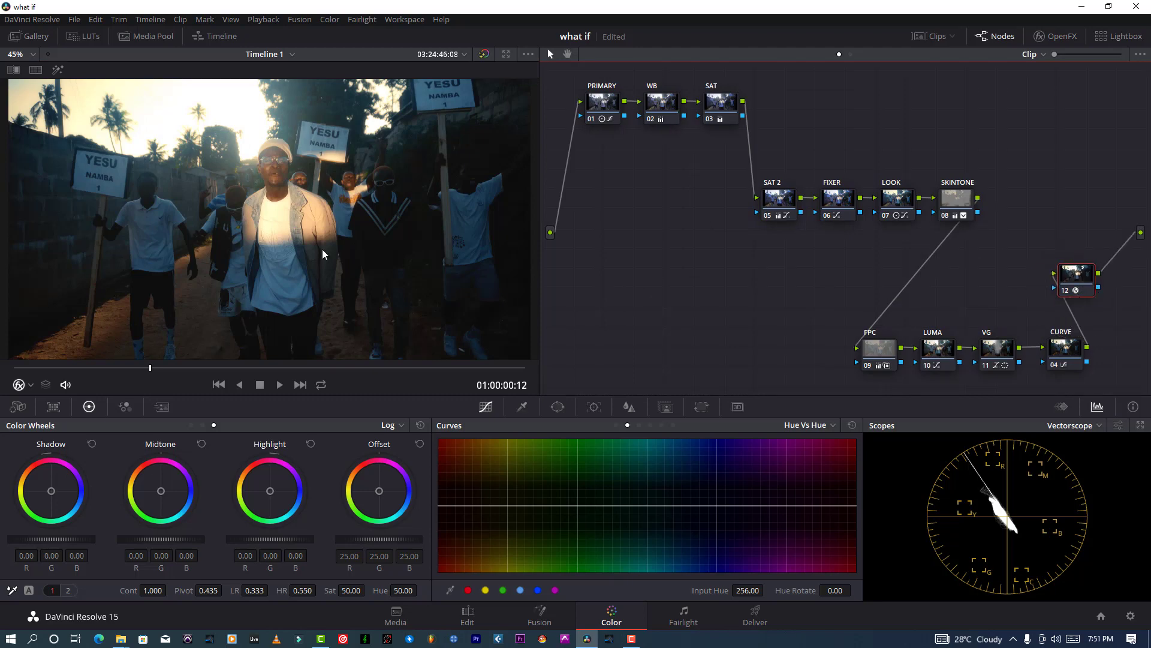
Step: View the graded frame full screen, return to the grading workspace and save the project
{"action": "key", "text": "ctrl+f"}
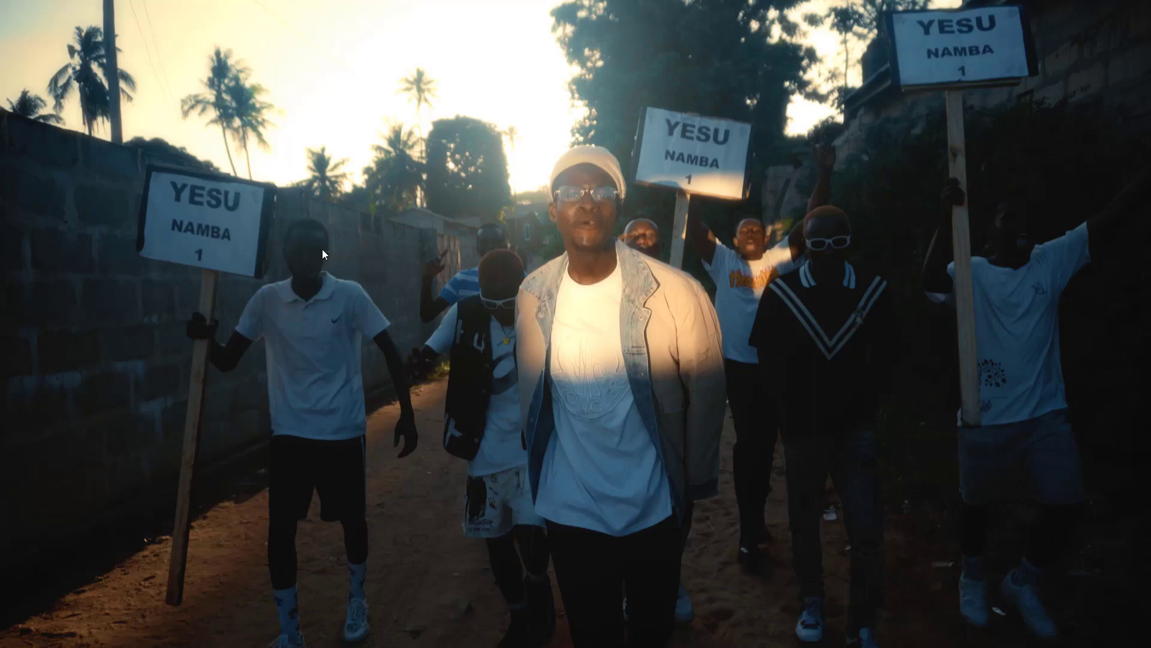
{"action": "key", "text": "ctrl+f"}
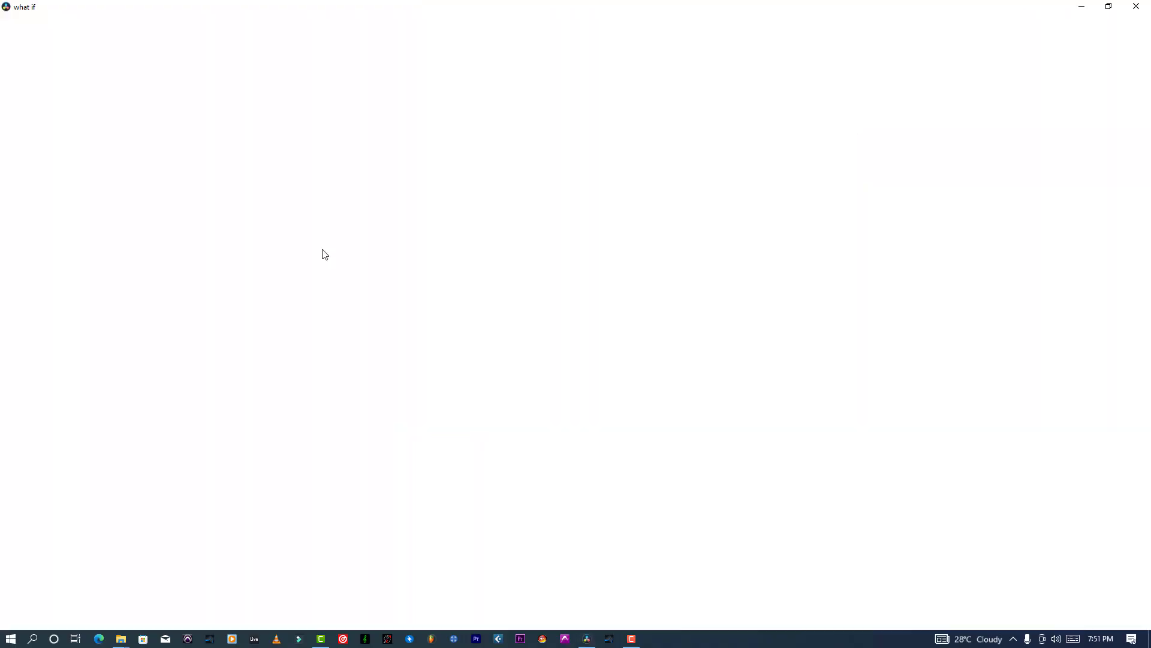
{"action": "key", "text": "ctrl+s"}
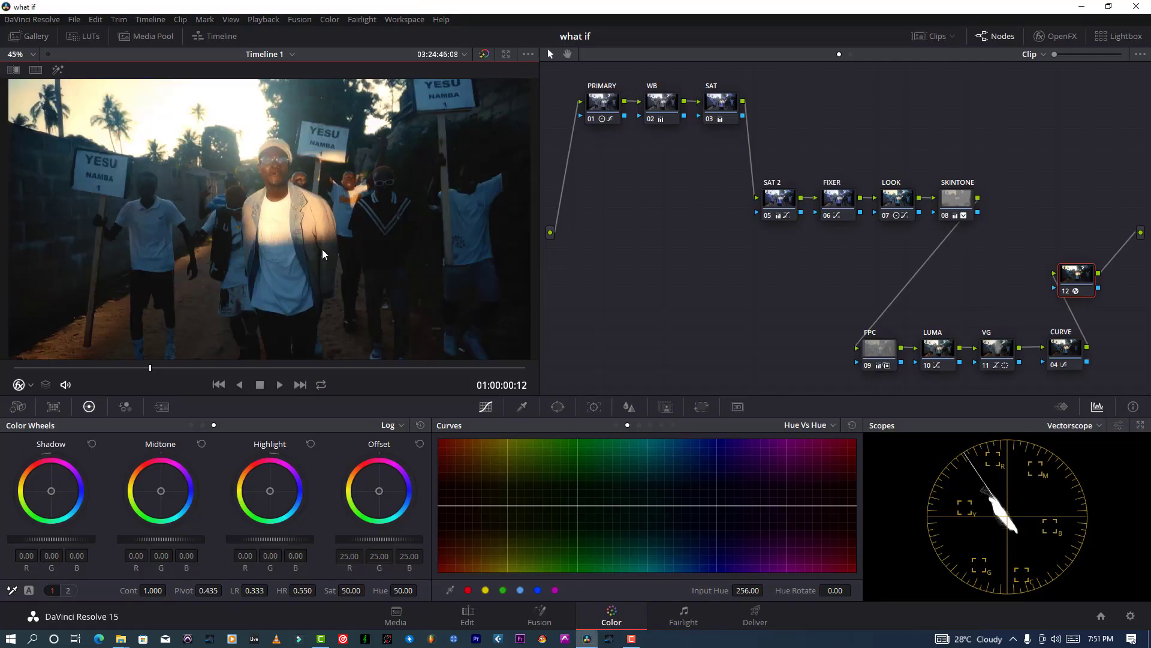